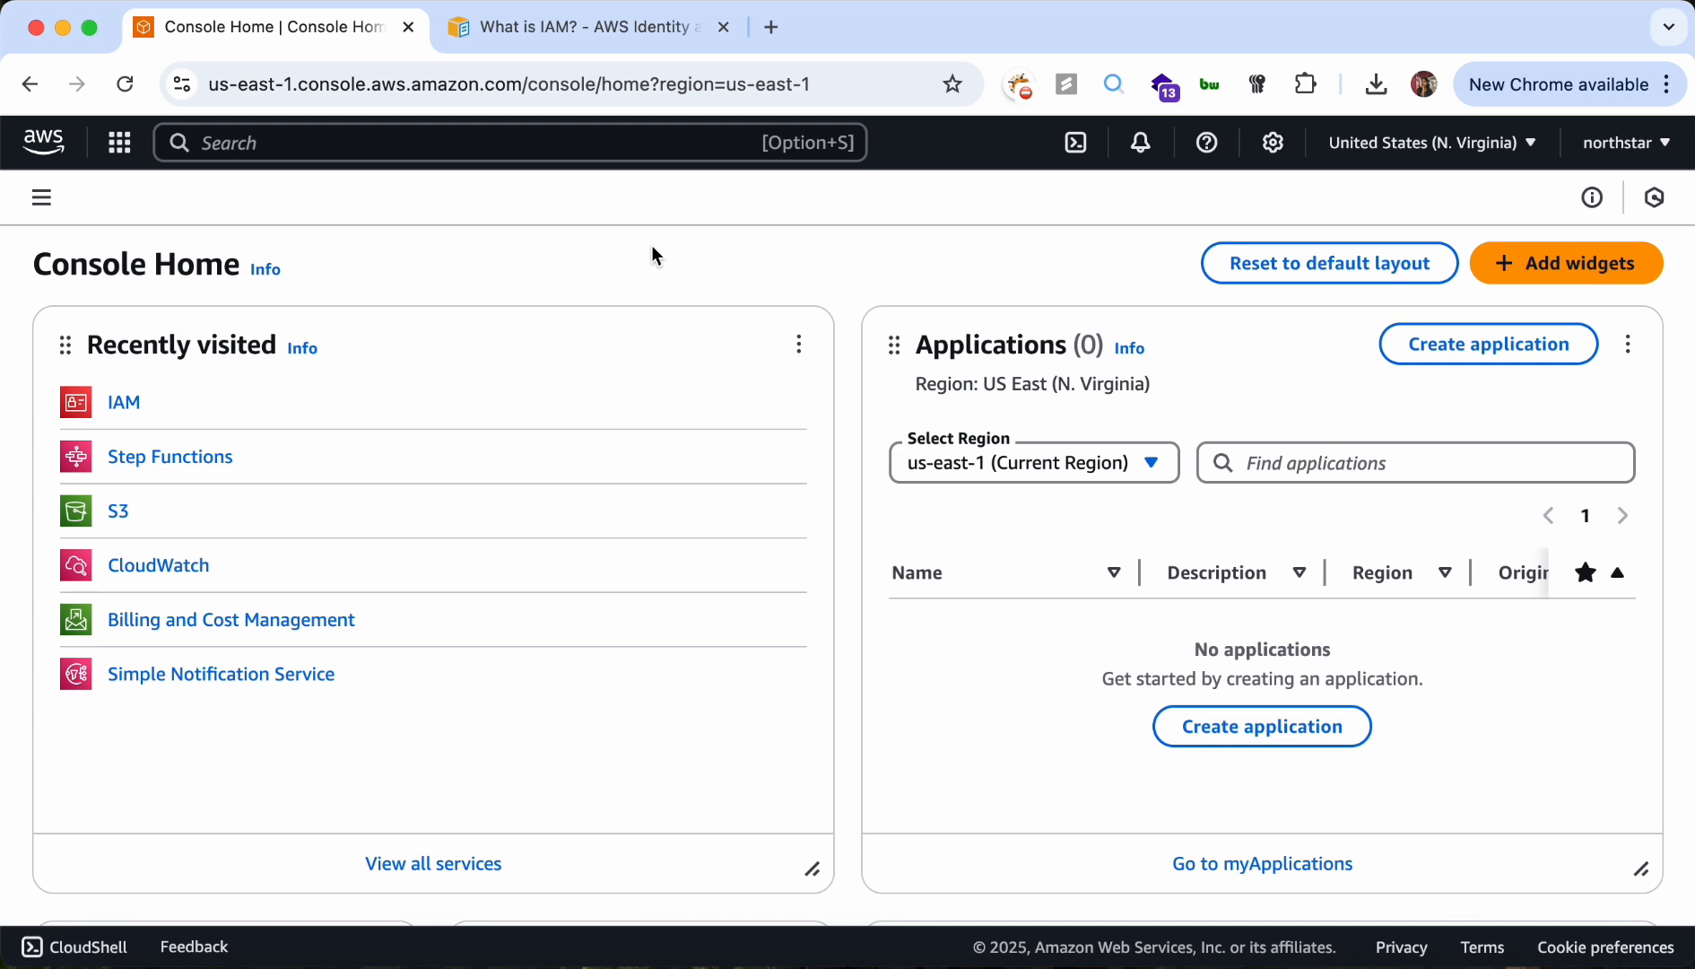
Find the IAM service, go to its Users page and start creating a new user
{"action": "left_click", "coordinate": [268, 146]}
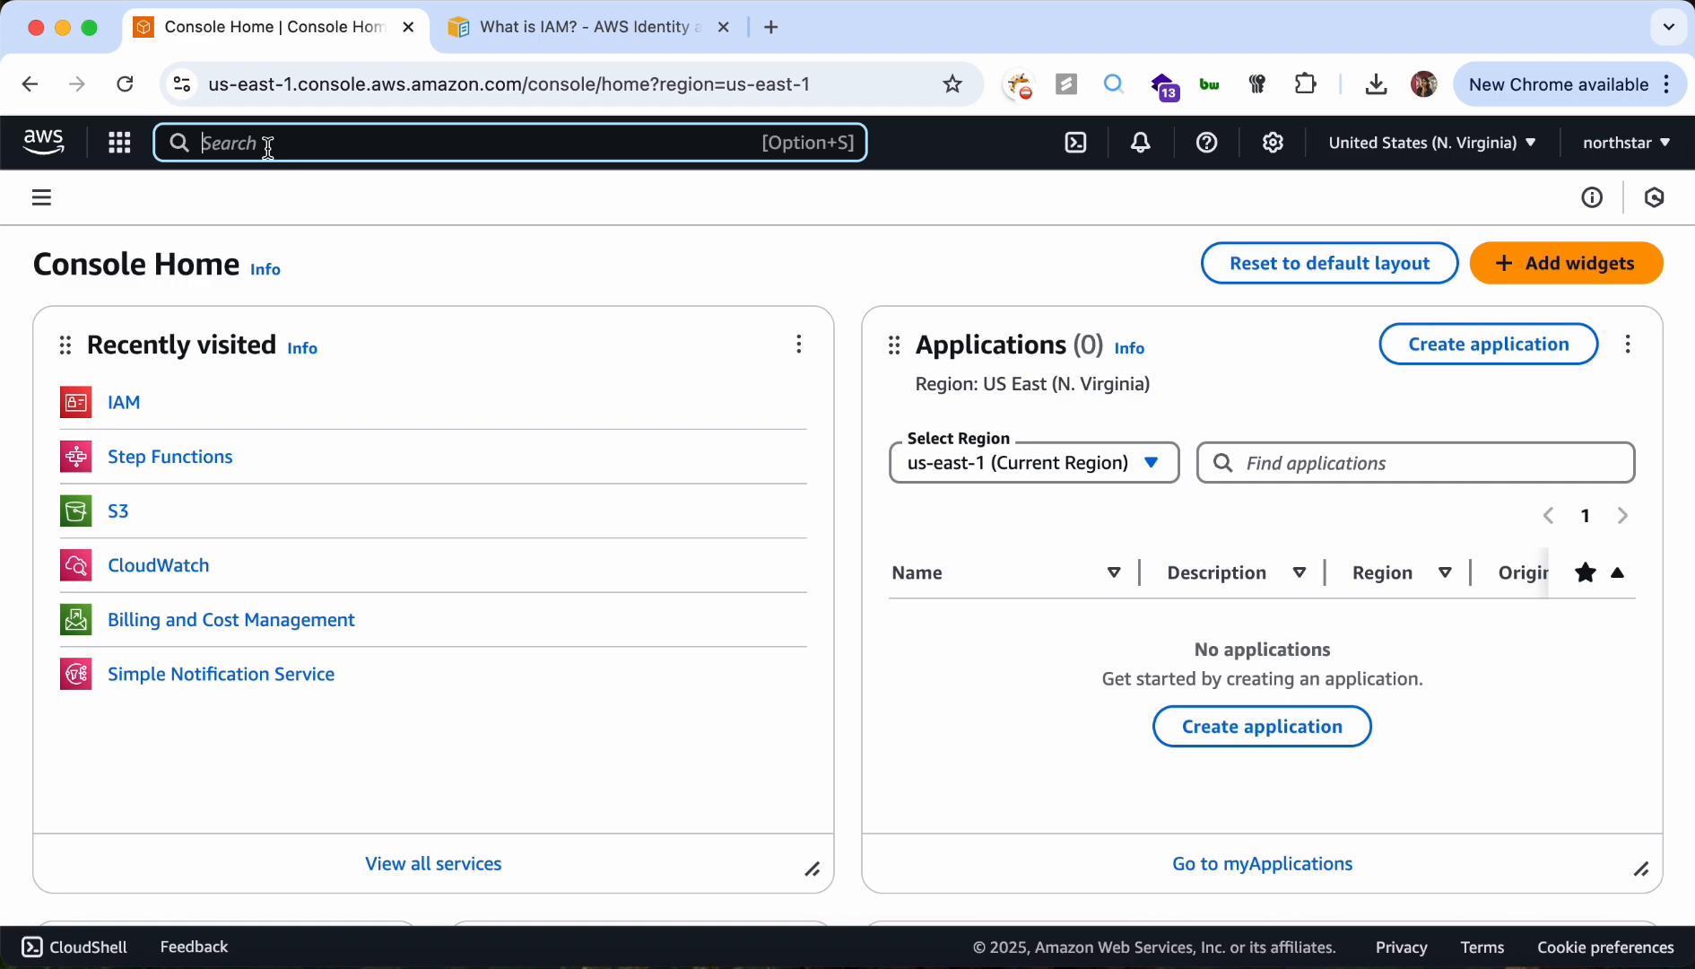
{"action": "type", "text": "IAM"}
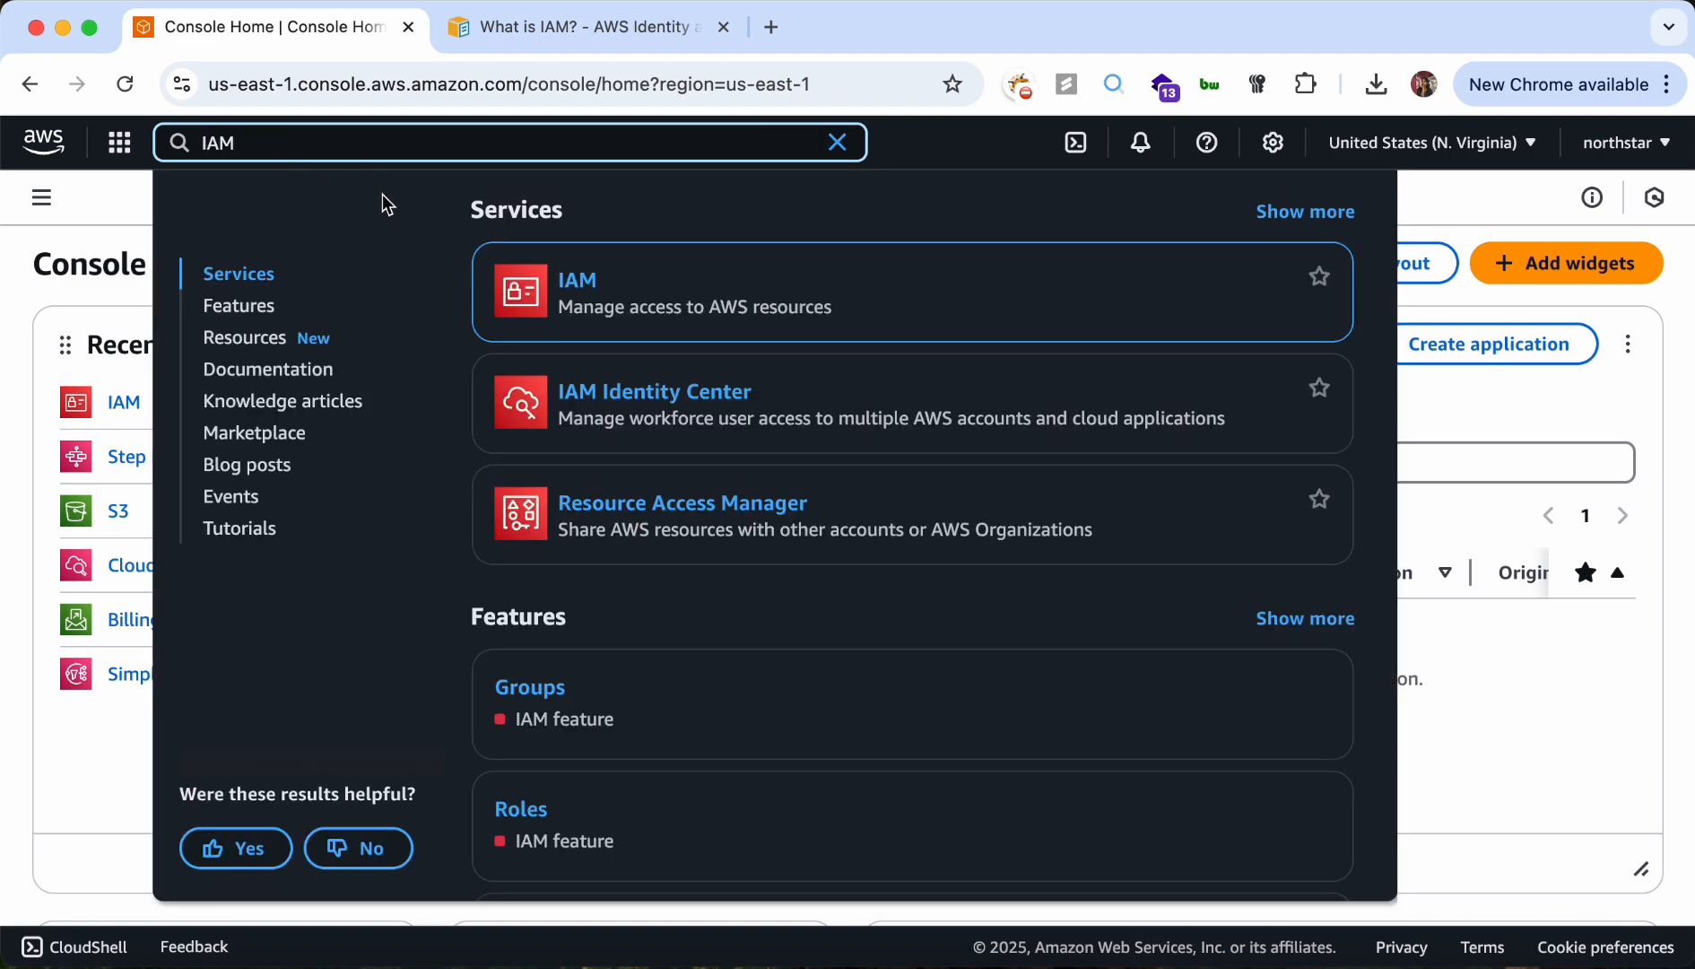
{"action": "left_click", "coordinate": [585, 289]}
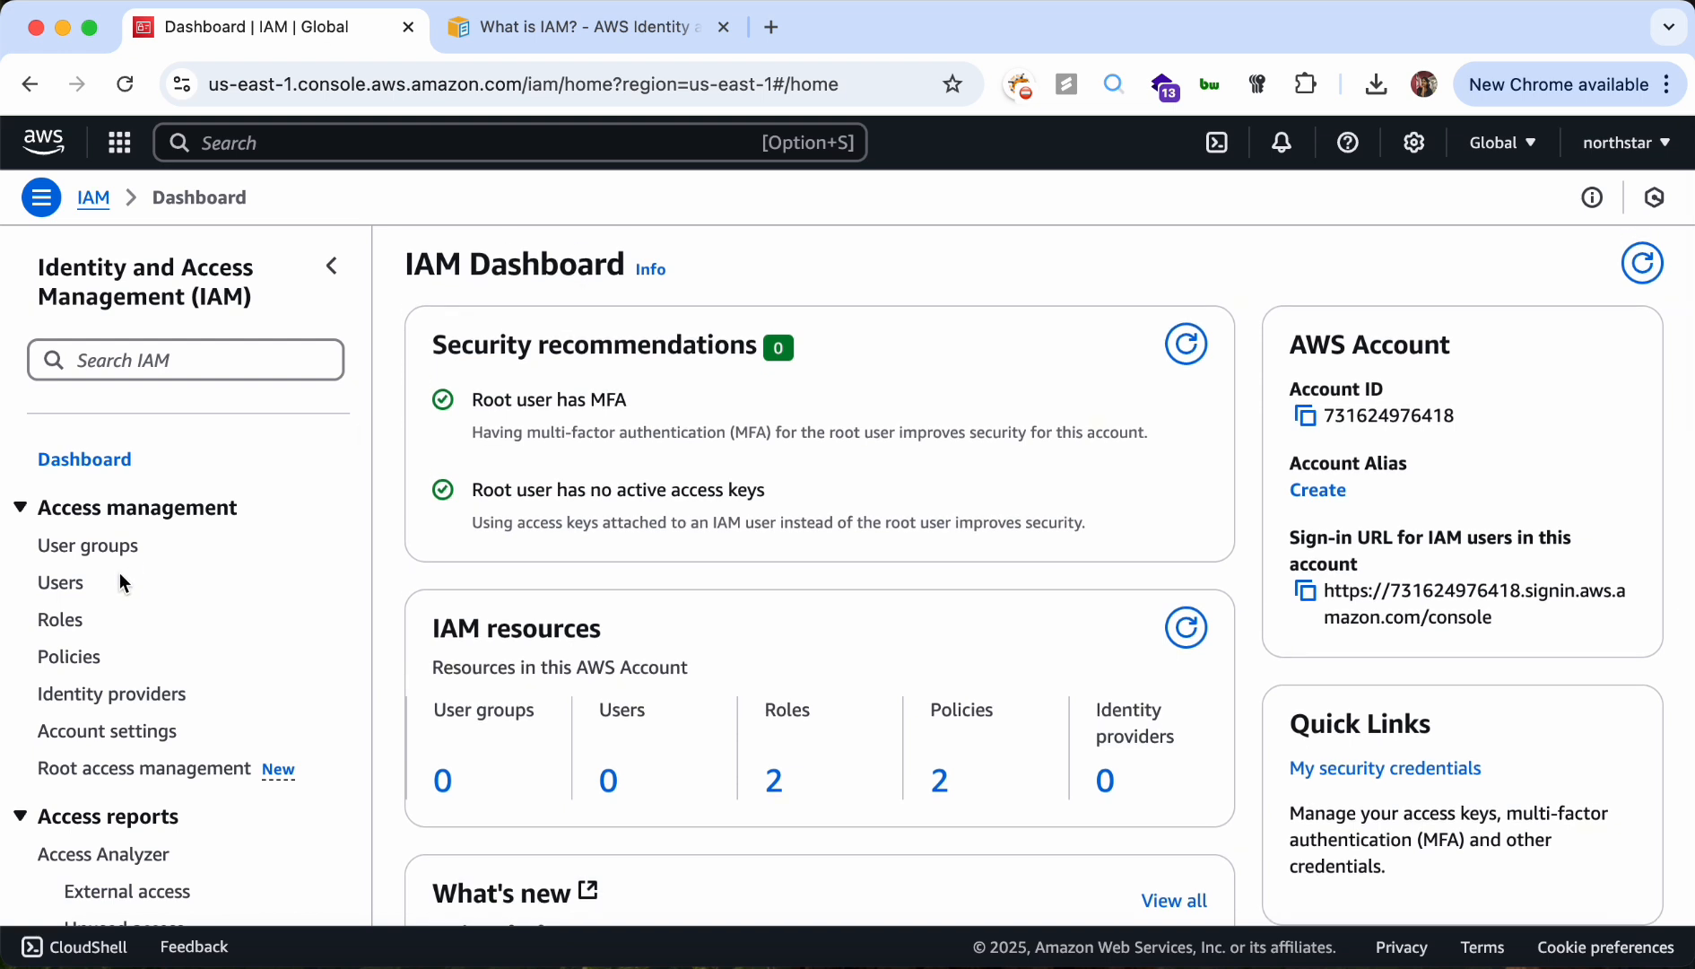
{"action": "scroll", "coordinate": [117, 573], "scroll_direction": "down", "scroll_amount": 1}
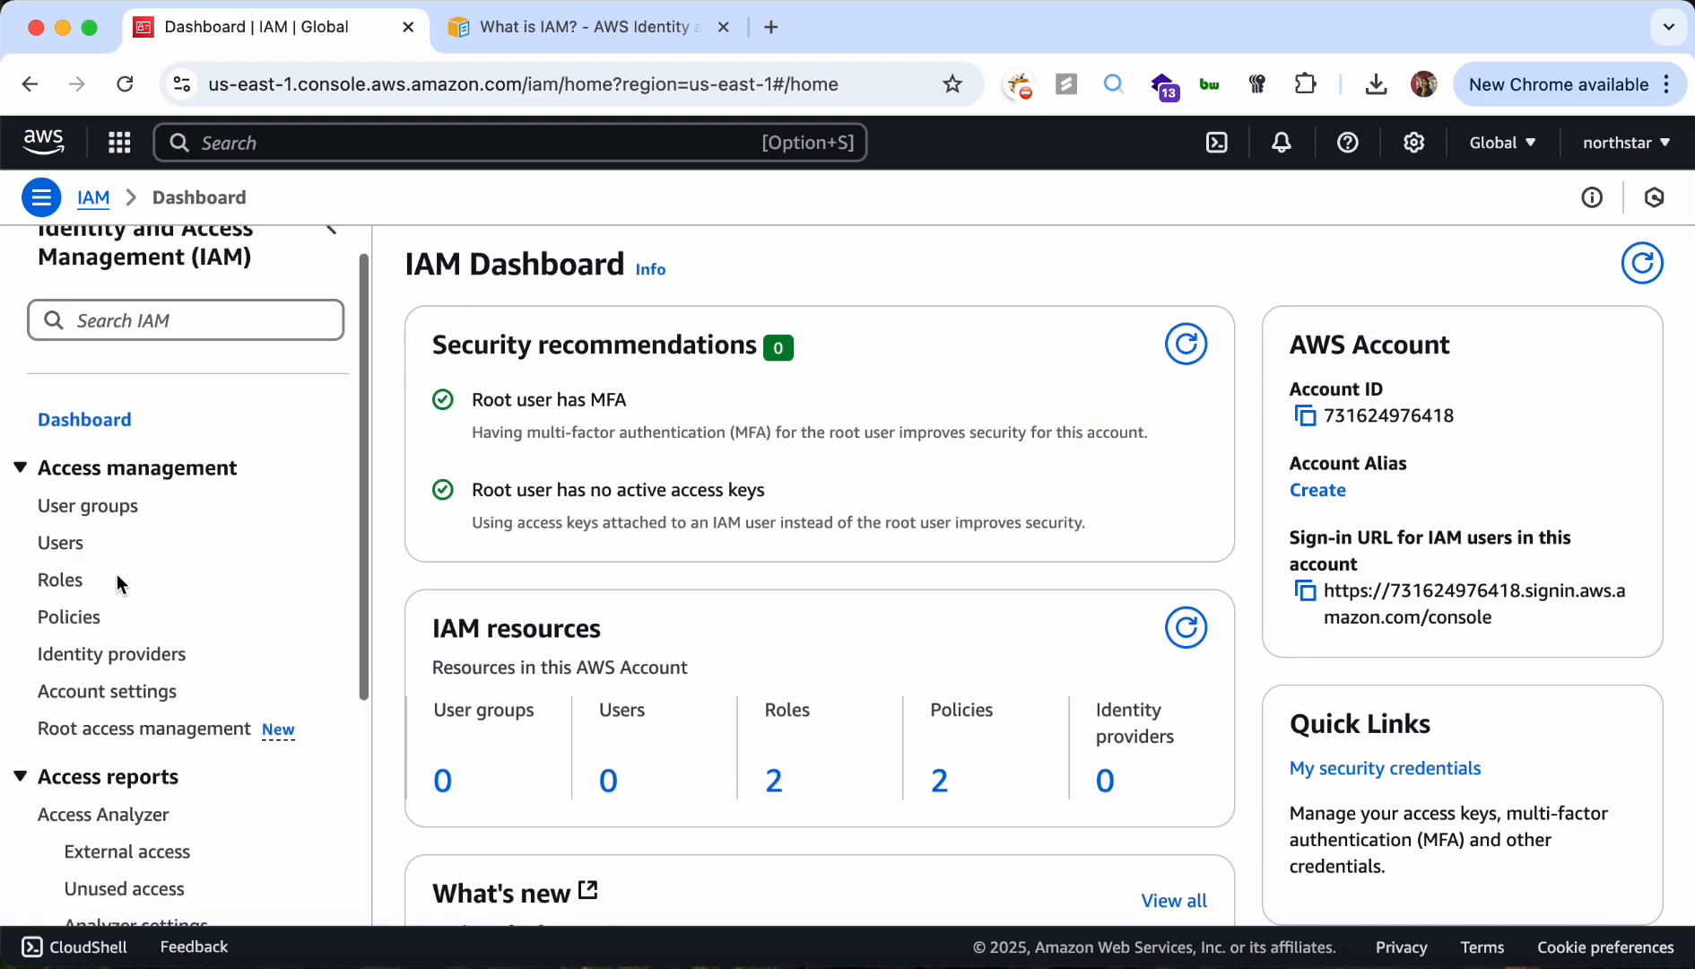
{"action": "left_click", "coordinate": [61, 542]}
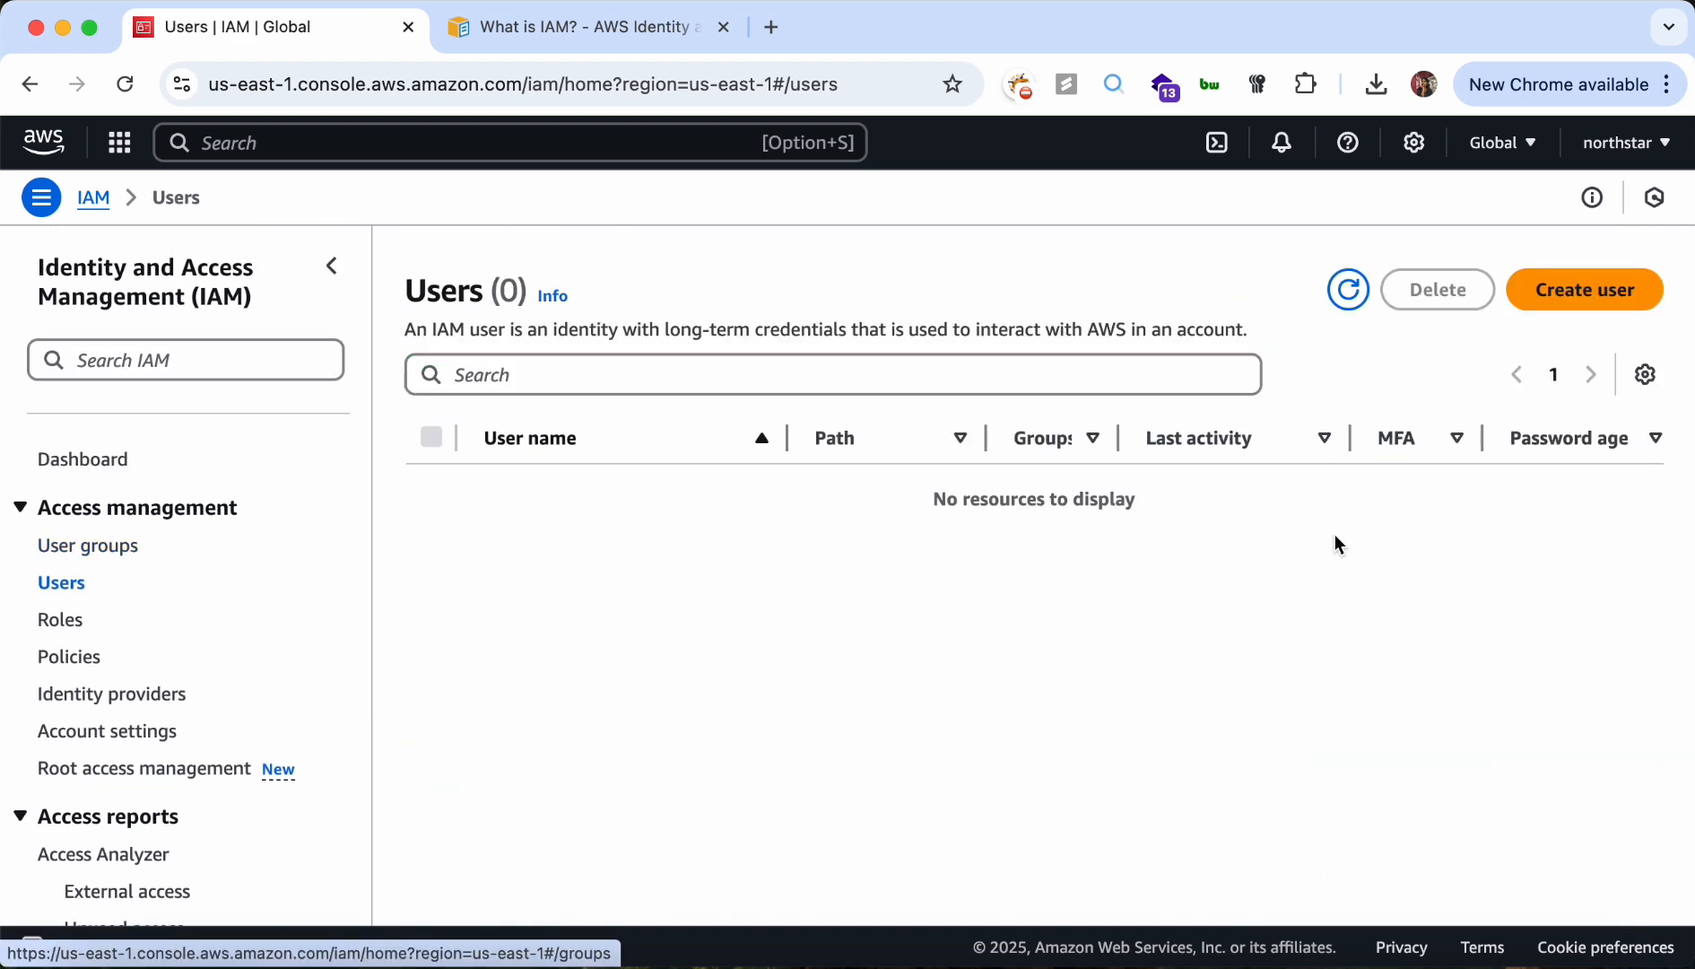
{"action": "left_click", "coordinate": [1586, 296]}
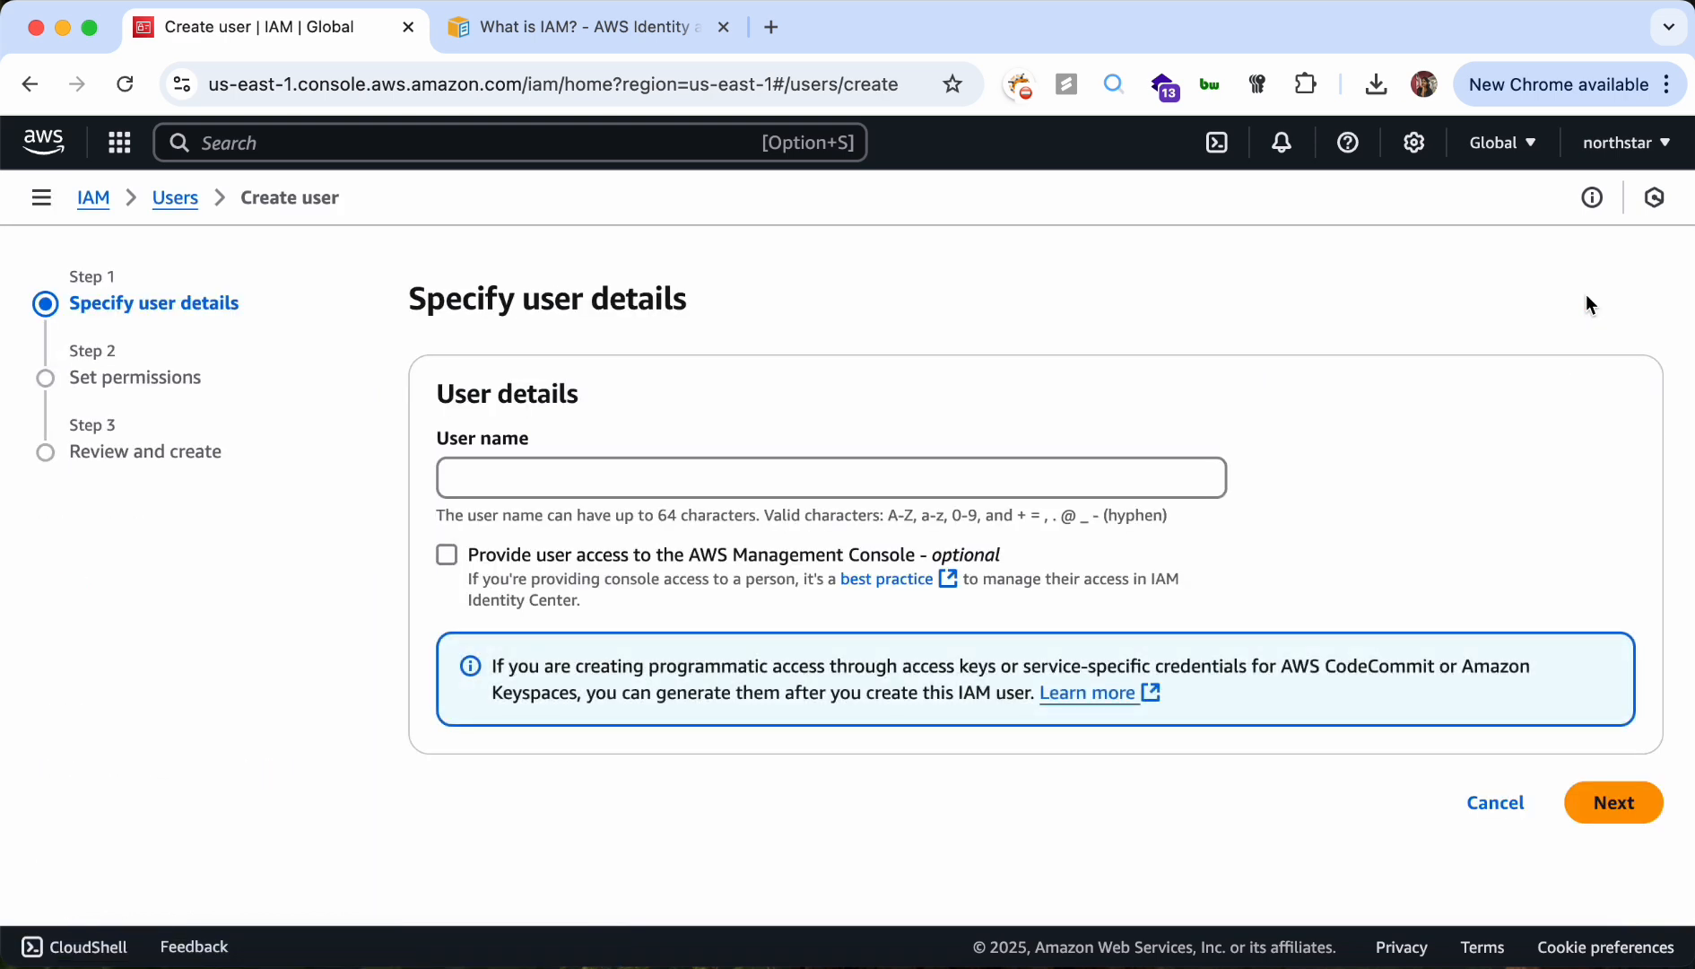
Enter the person's first name as the user name and enable access to the AWS Management Console
{"action": "left_click", "coordinate": [919, 492]}
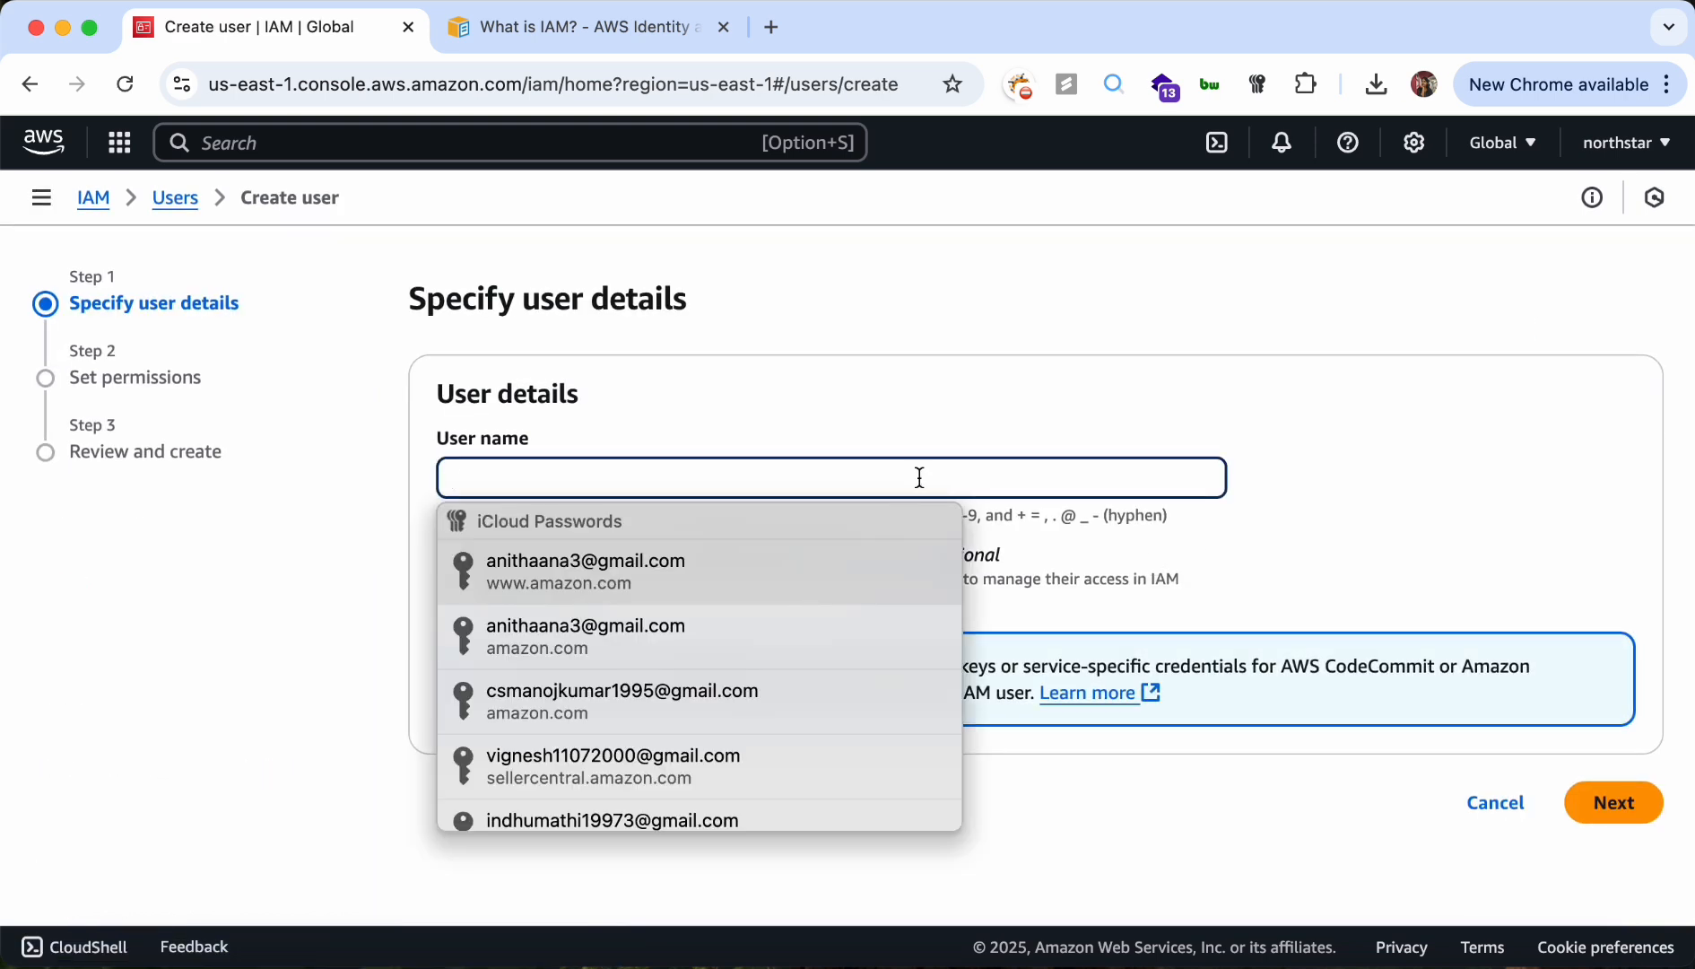
{"action": "type", "text": "alex"}
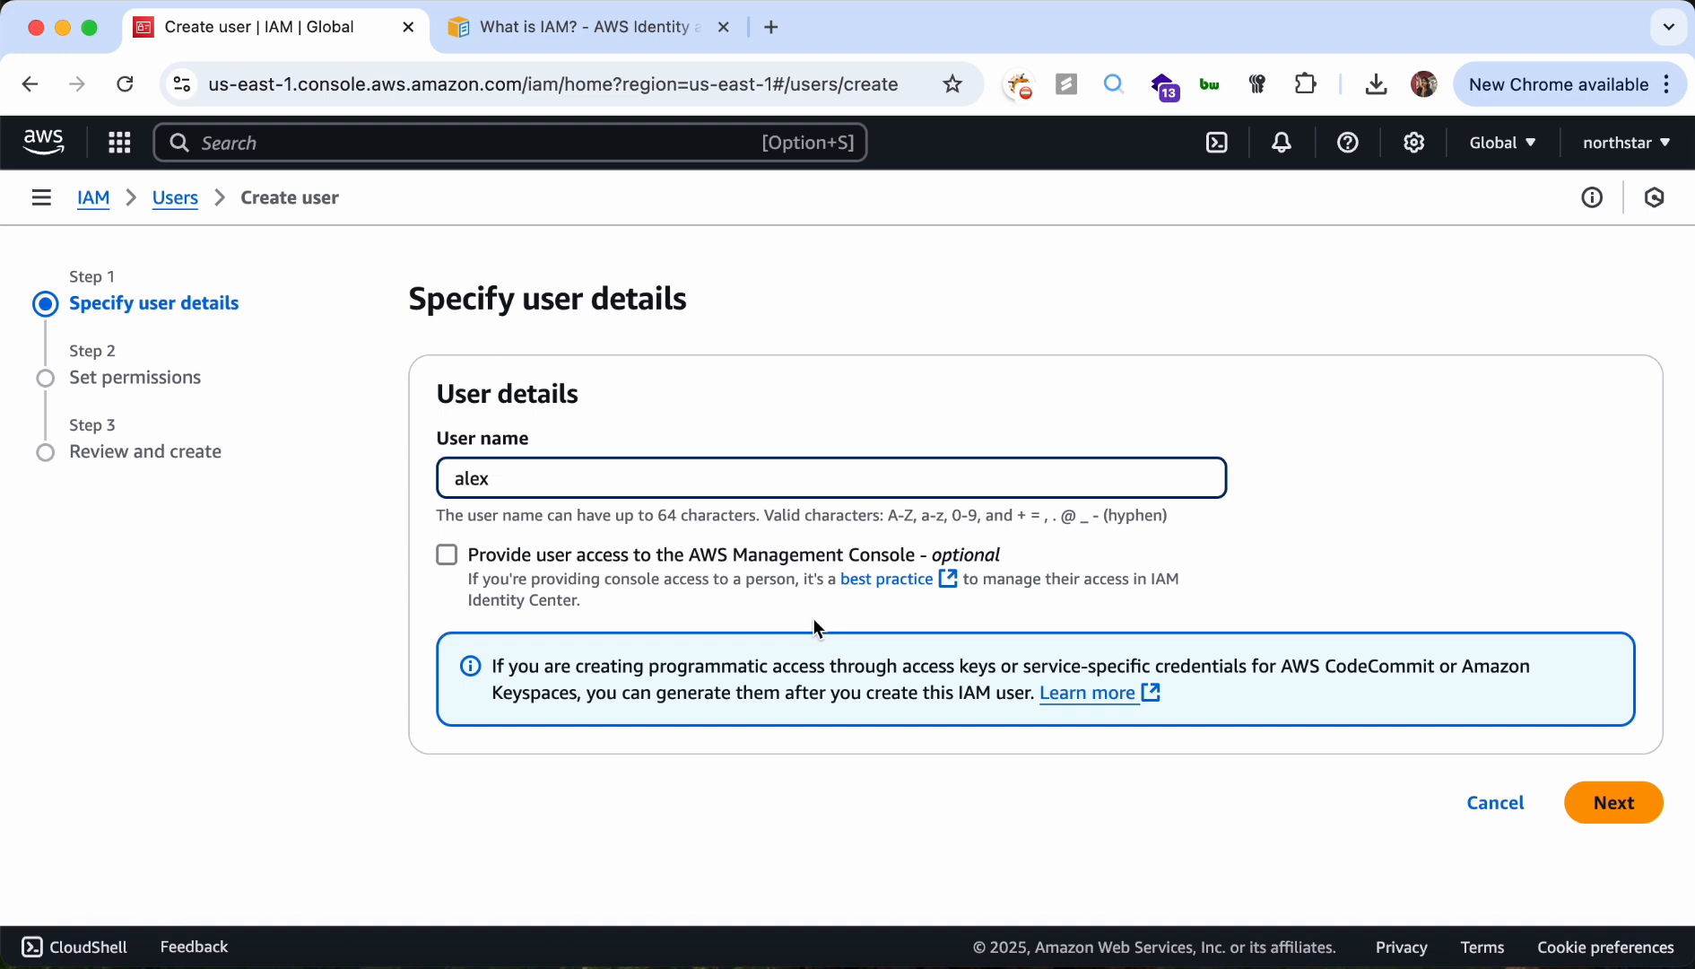
{"action": "left_click", "coordinate": [446, 555]}
{"action": "scroll", "coordinate": [446, 563], "scroll_direction": "down", "scroll_amount": 2}
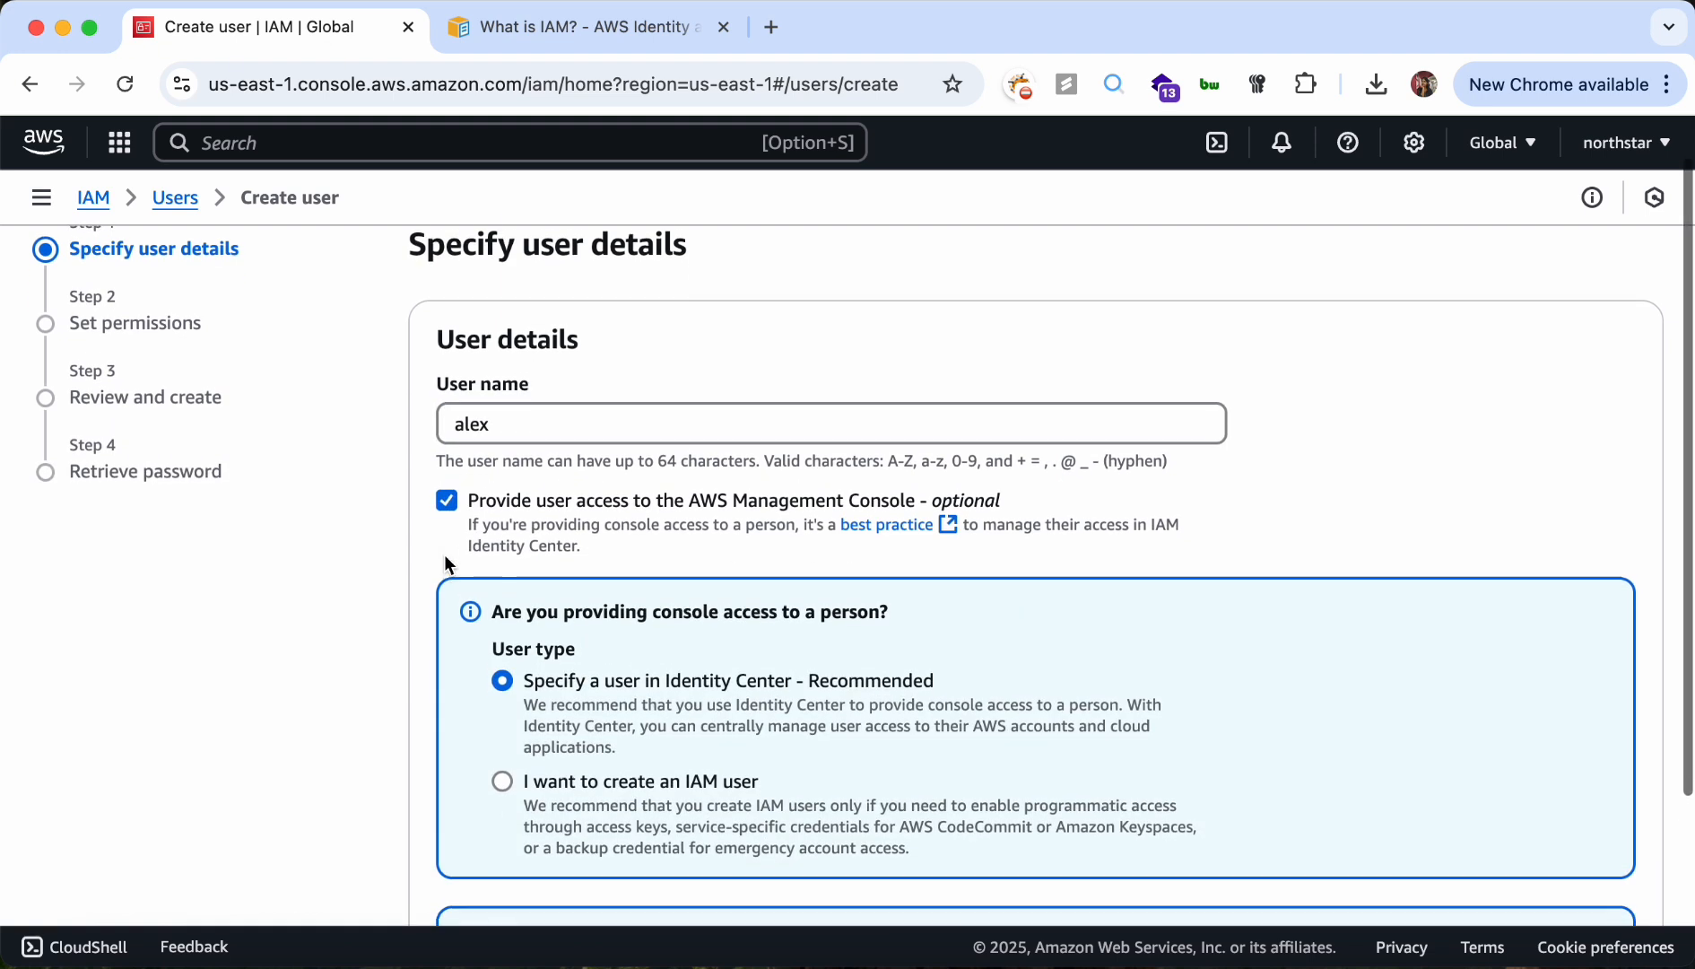
{"action": "scroll", "coordinate": [446, 563], "scroll_direction": "down", "scroll_amount": 5}
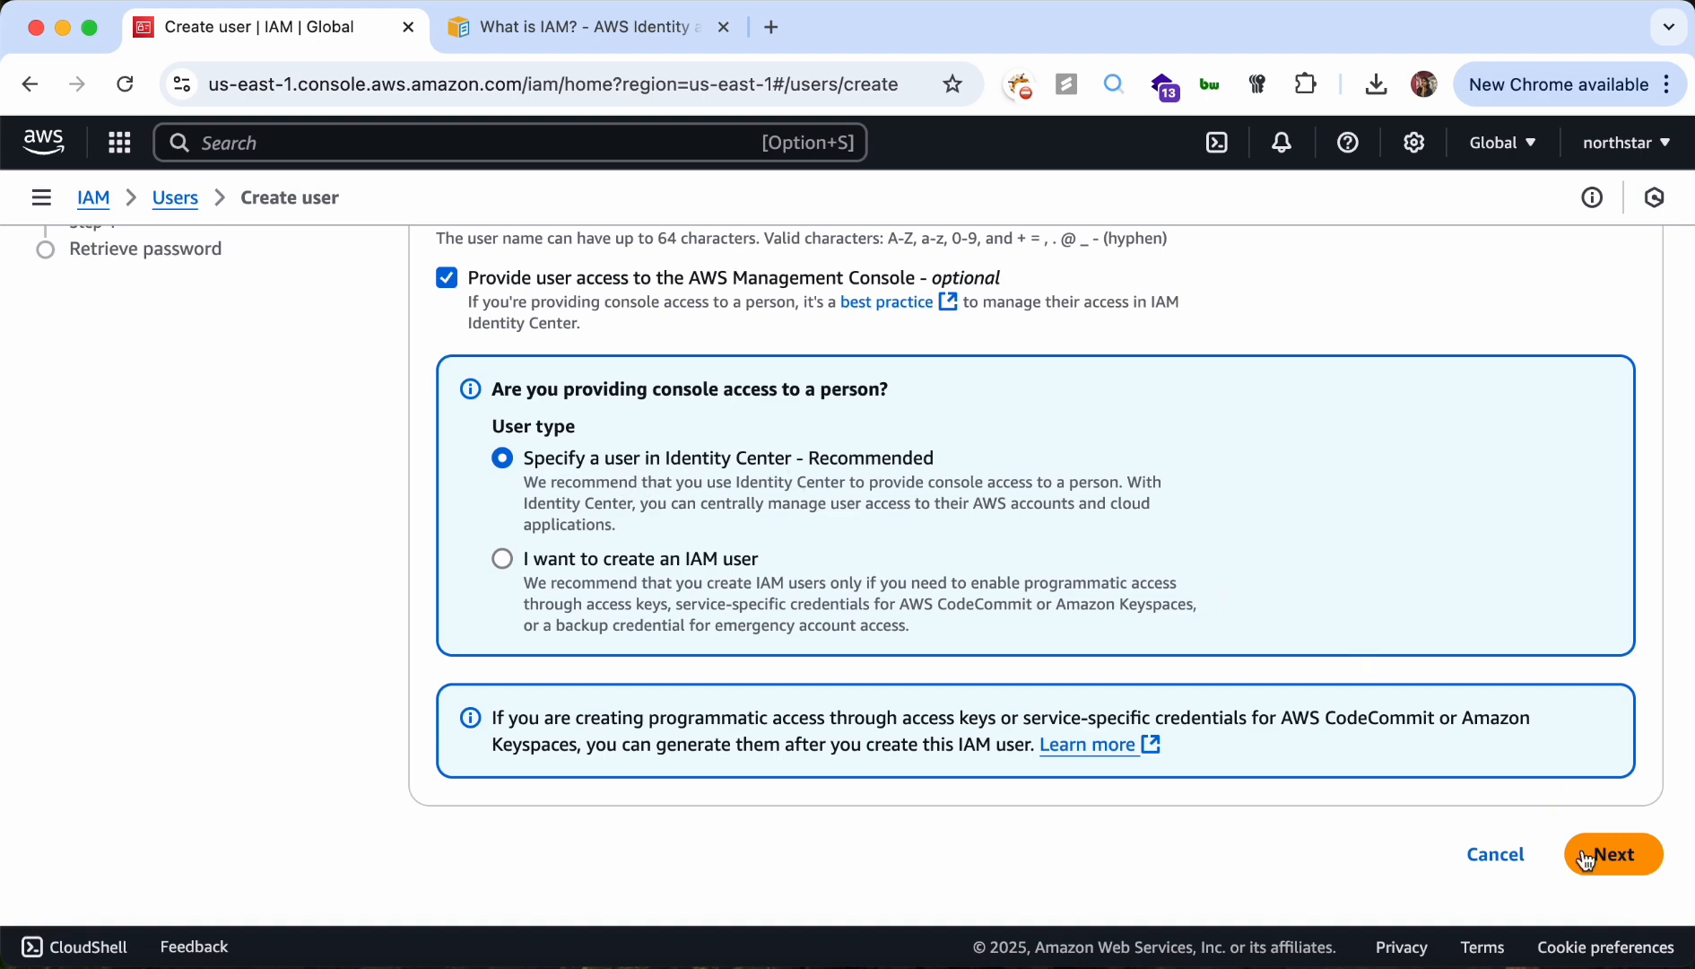
{"action": "left_click", "coordinate": [1612, 854]}
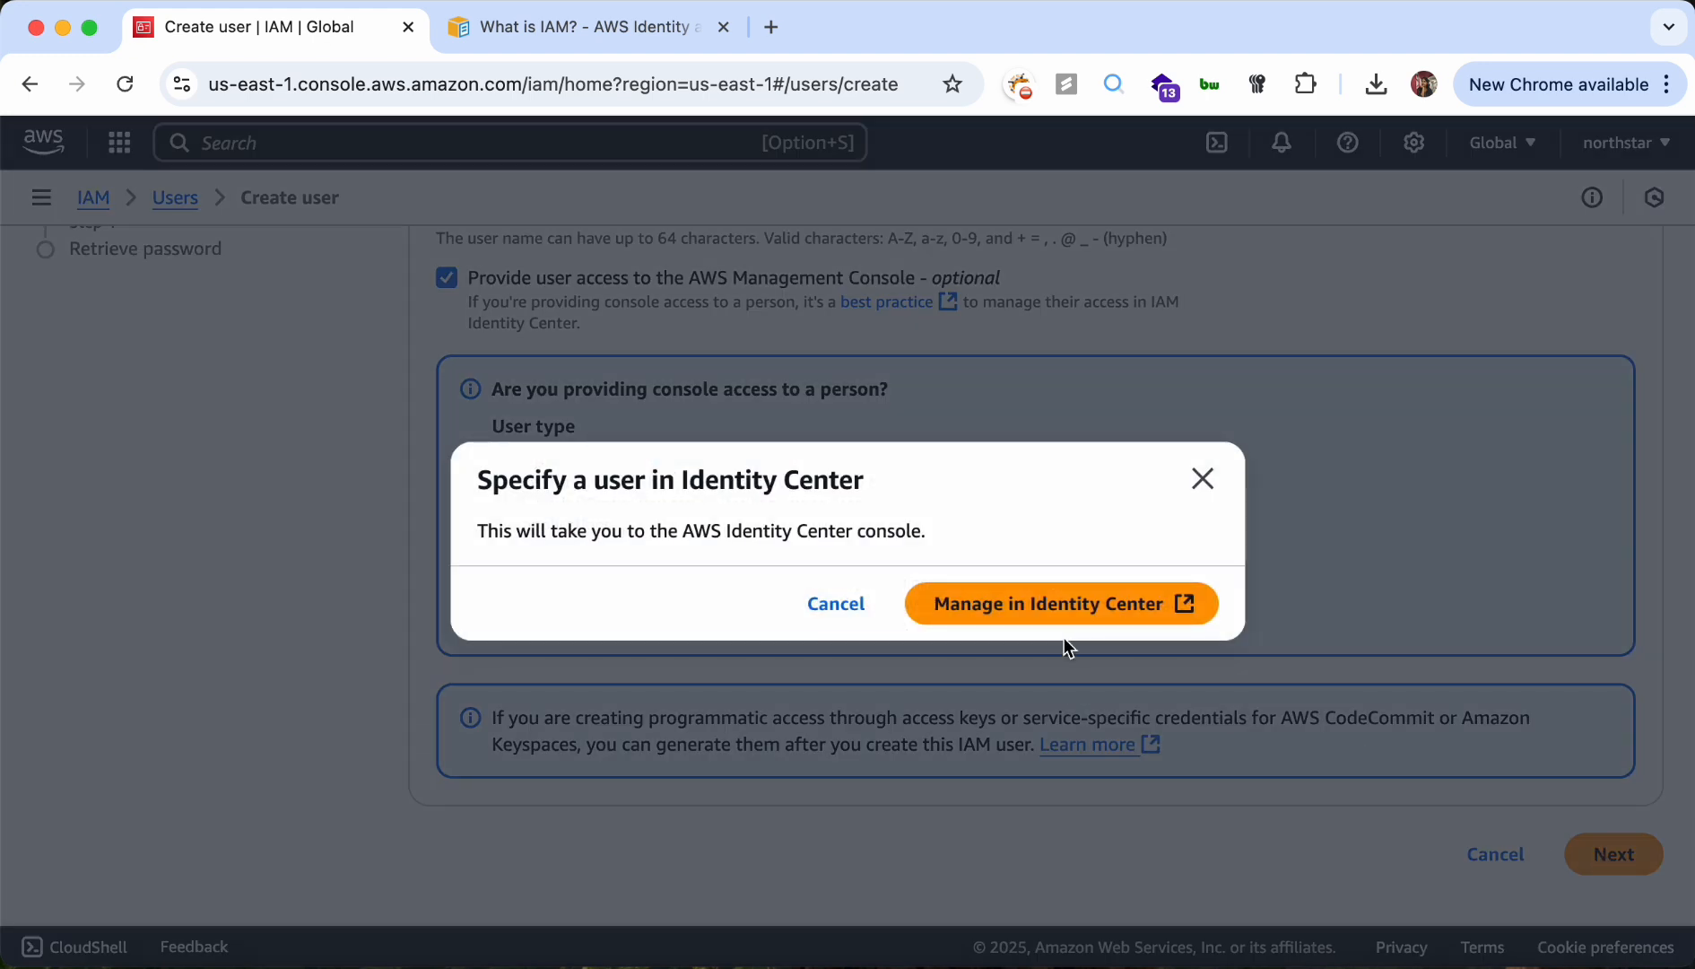
{"action": "left_click", "coordinate": [817, 622]}
Choose to create an IAM user, keep the autogenerated password with a reset at next sign-in, and proceed to the permissions
{"action": "left_click", "coordinate": [548, 581]}
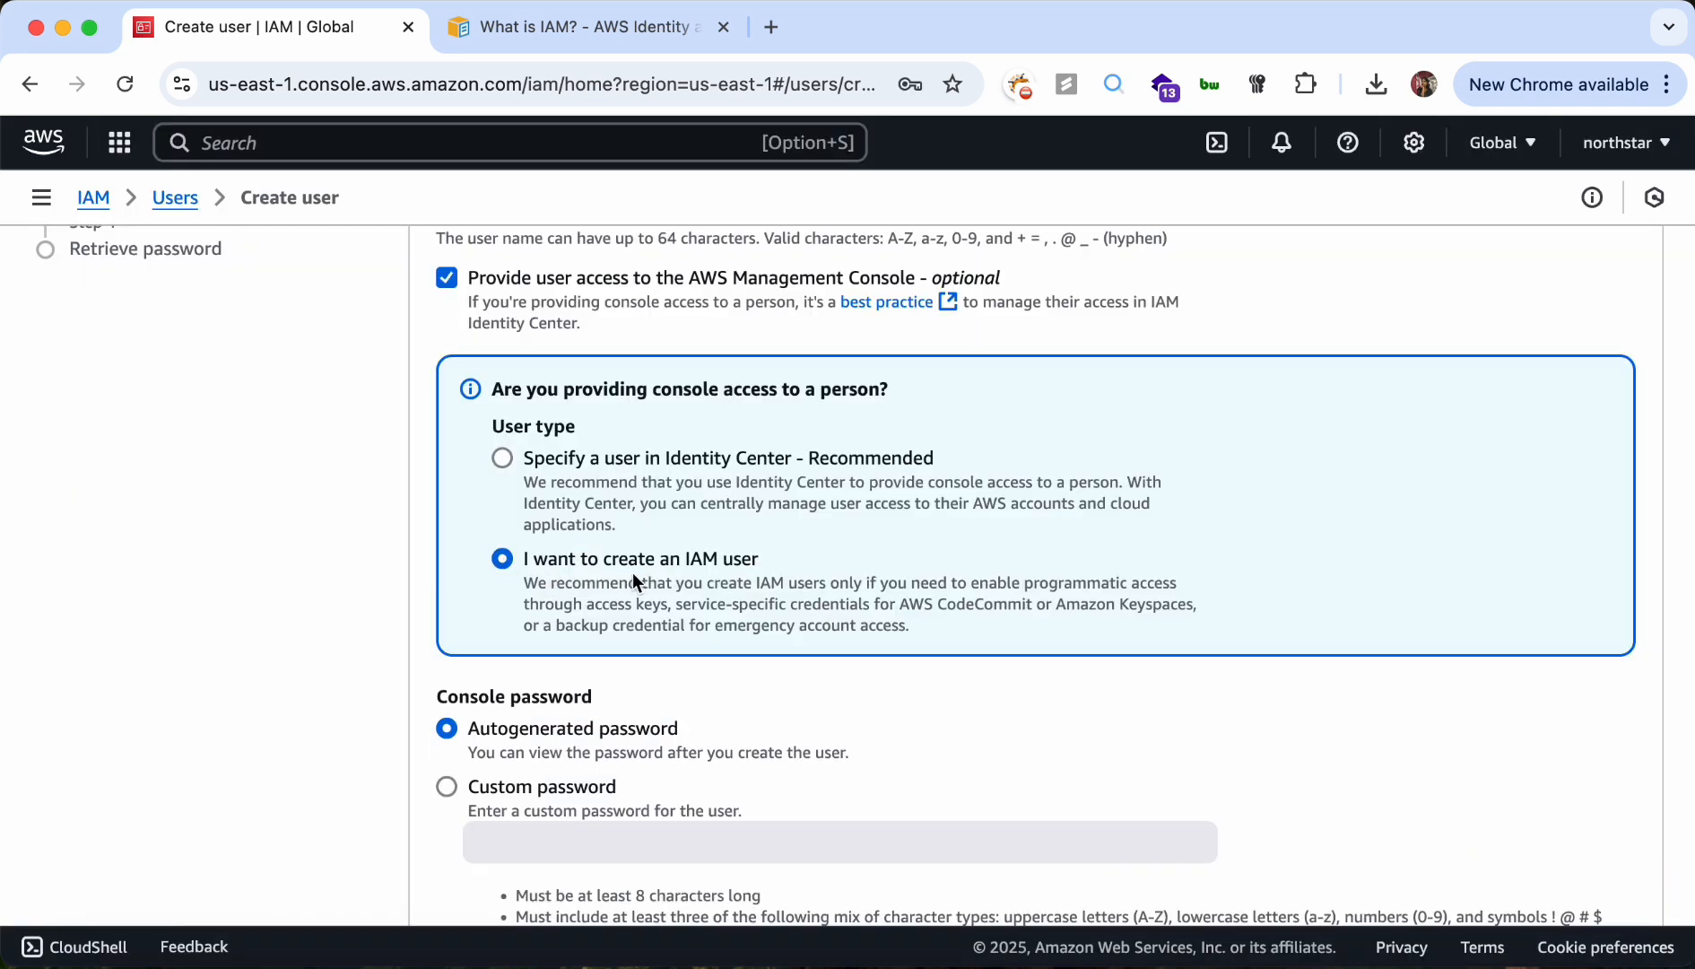
{"action": "scroll", "coordinate": [628, 574], "scroll_direction": "down", "scroll_amount": 1}
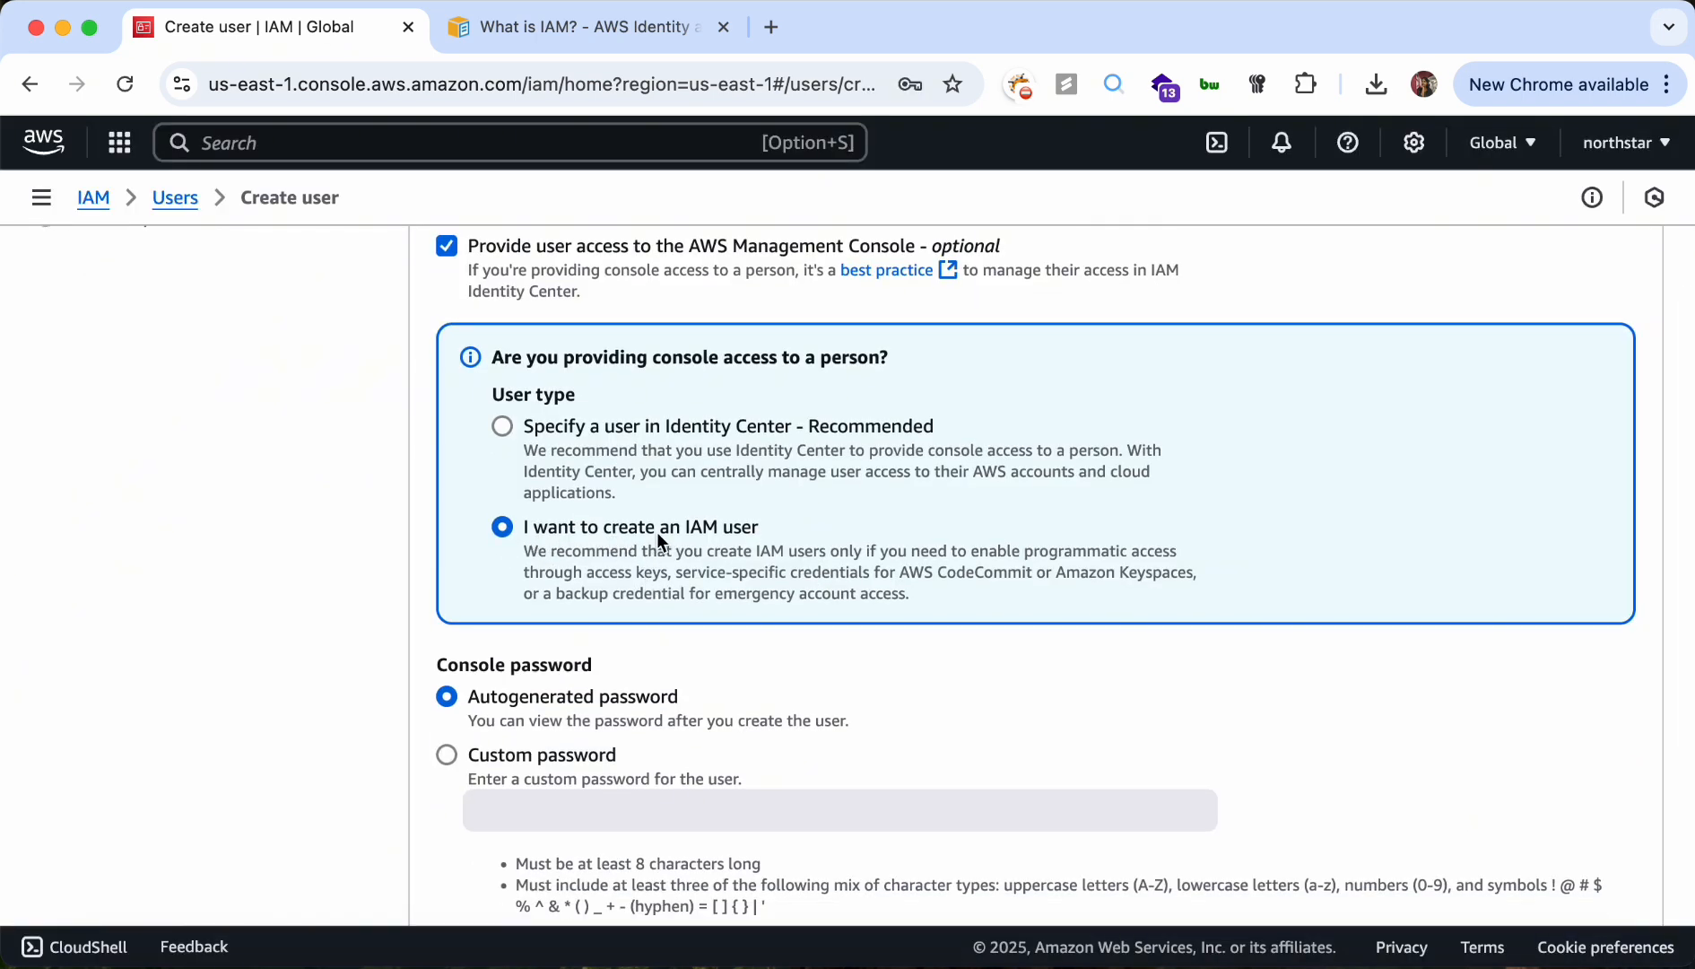
{"action": "scroll", "coordinate": [658, 538], "scroll_direction": "down", "scroll_amount": 3}
{"action": "scroll", "coordinate": [656, 537], "scroll_direction": "down", "scroll_amount": 1}
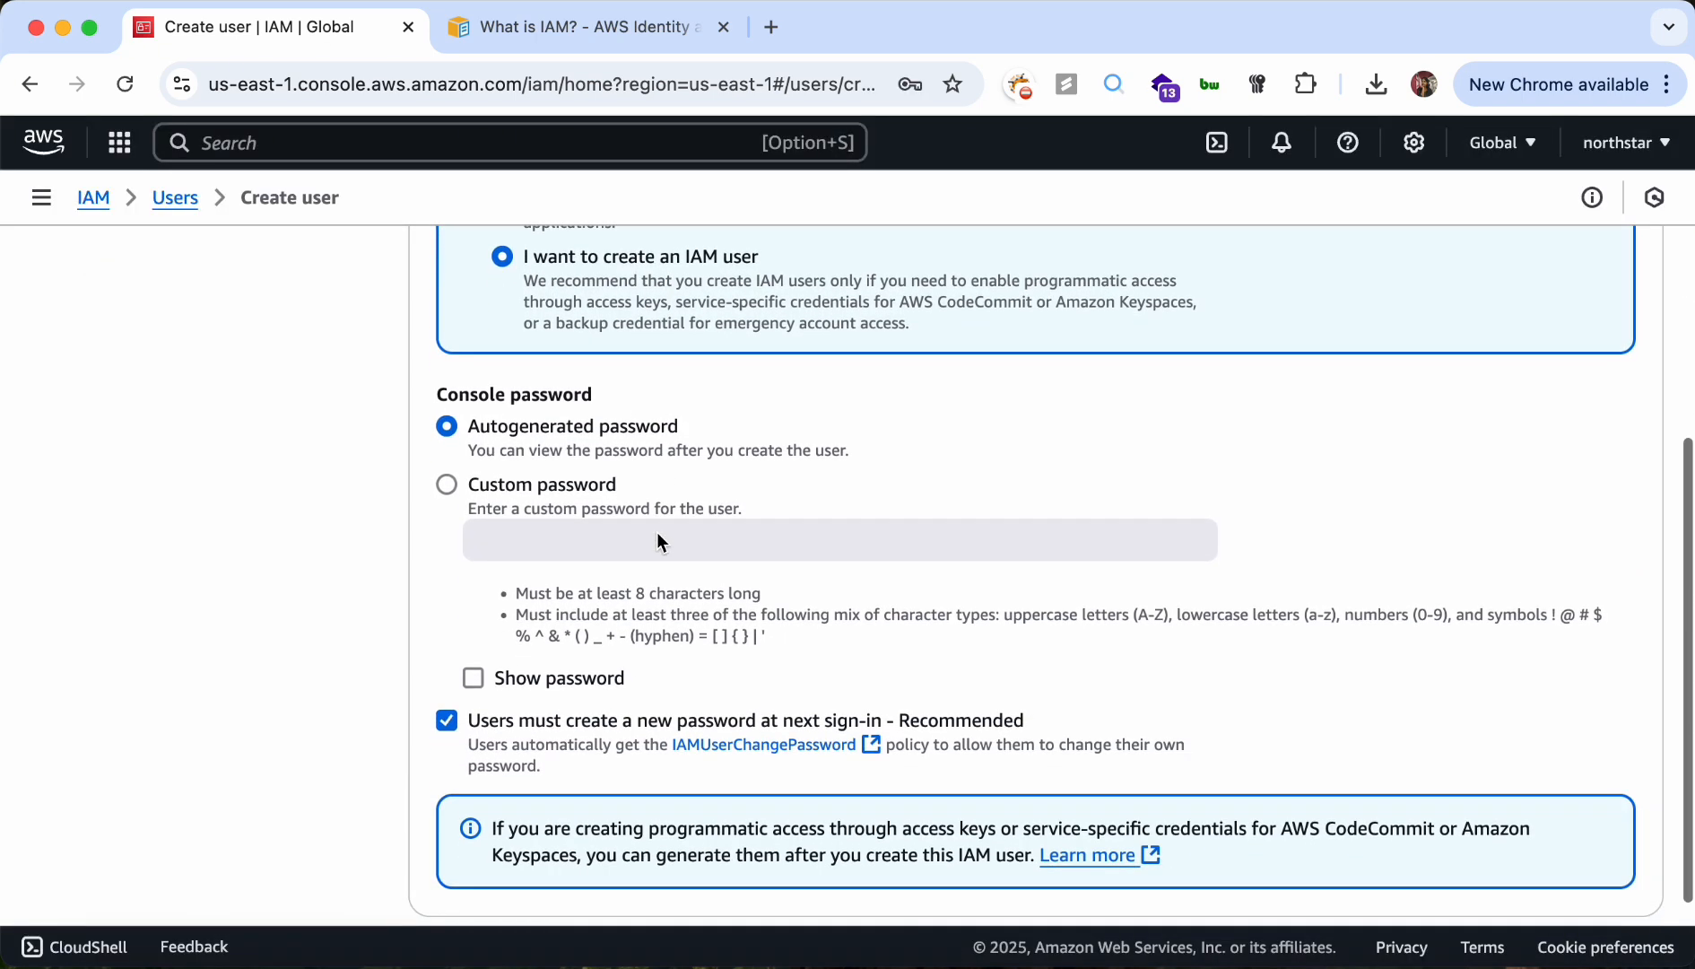
{"action": "scroll", "coordinate": [651, 322], "scroll_direction": "up", "scroll_amount": 1}
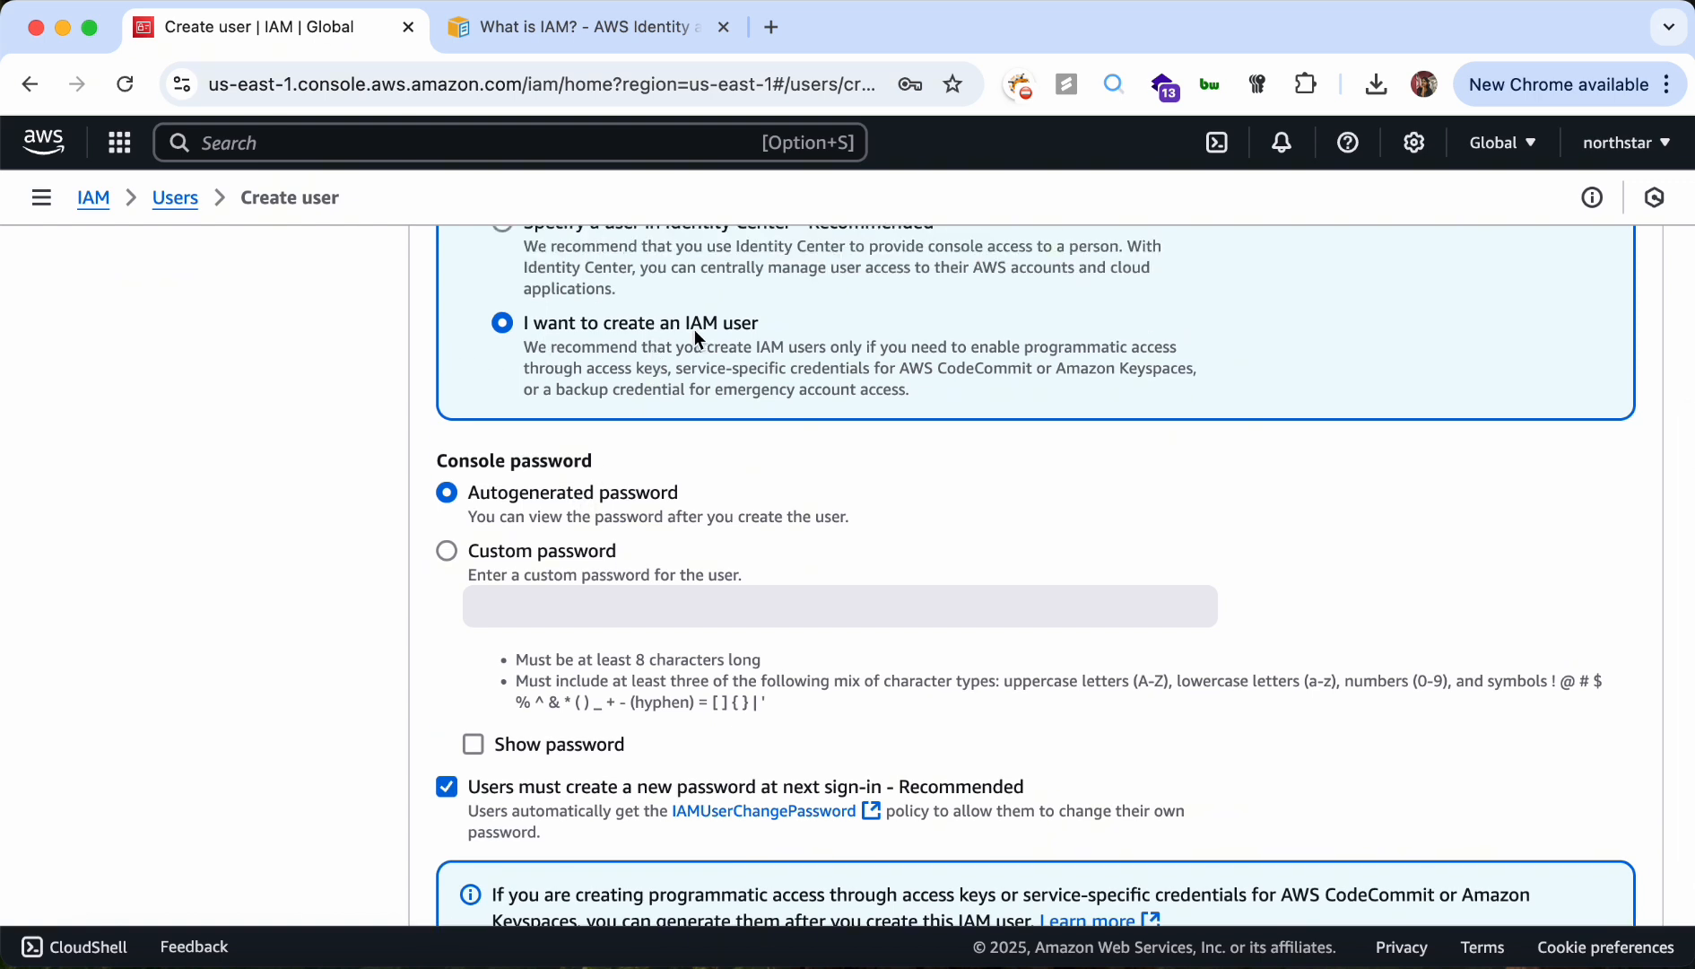
{"action": "scroll", "coordinate": [694, 332], "scroll_direction": "down", "scroll_amount": 1}
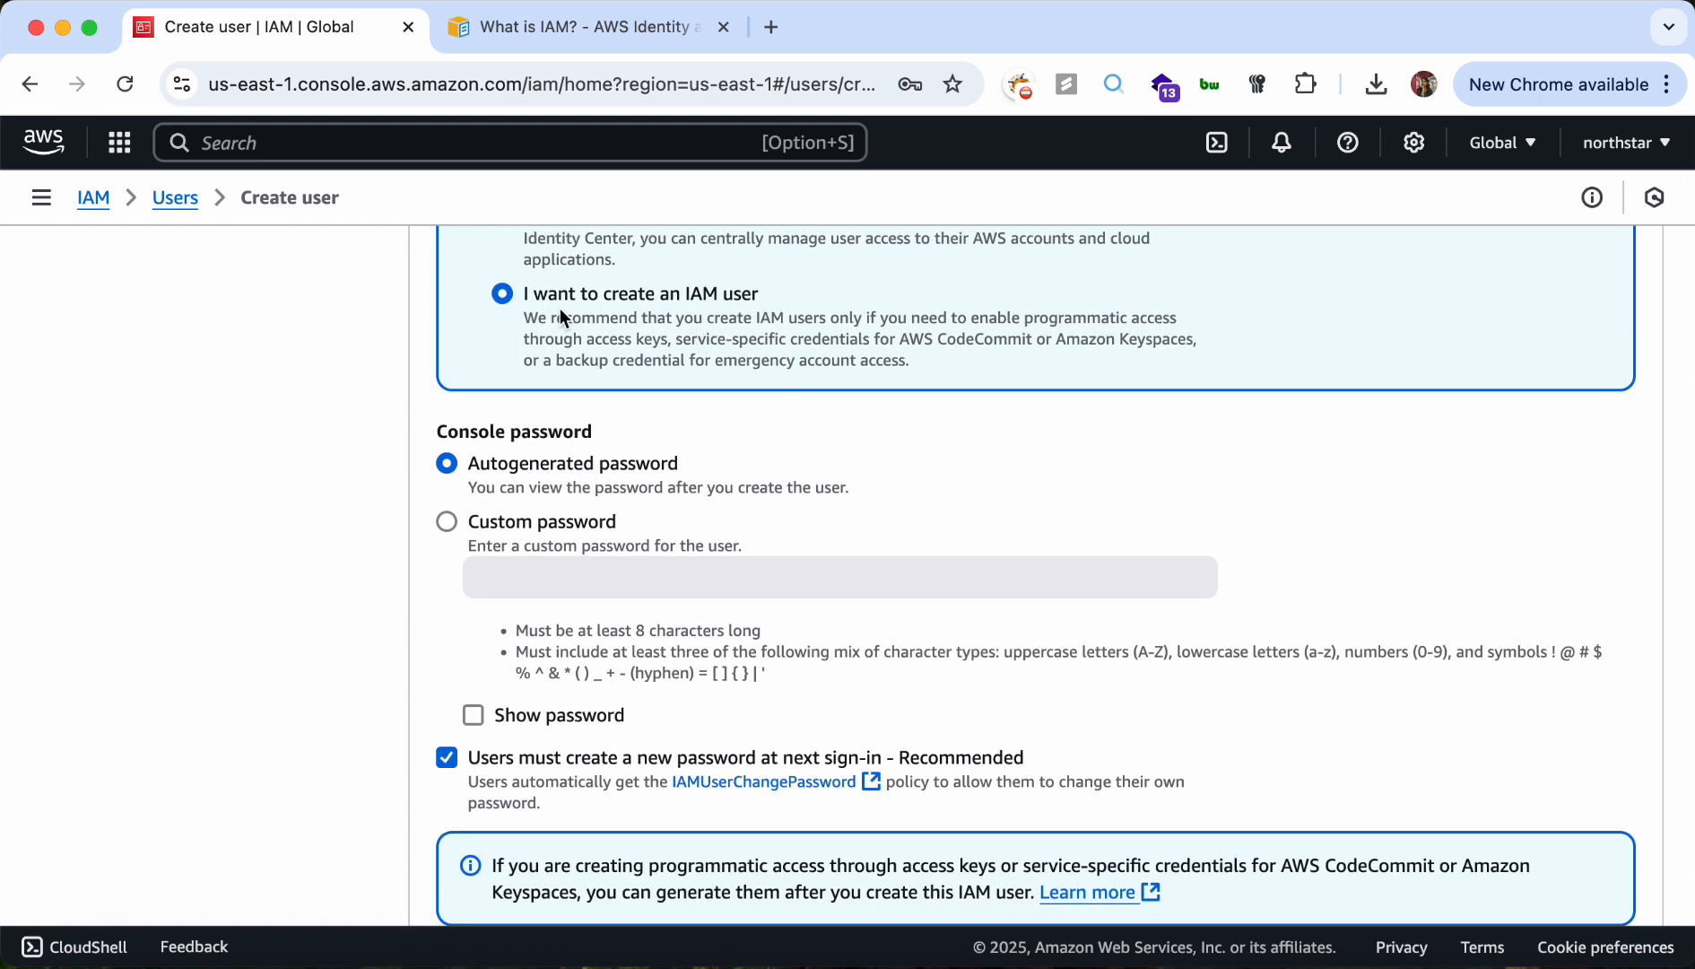
{"action": "scroll", "coordinate": [561, 428], "scroll_direction": "down", "scroll_amount": 1}
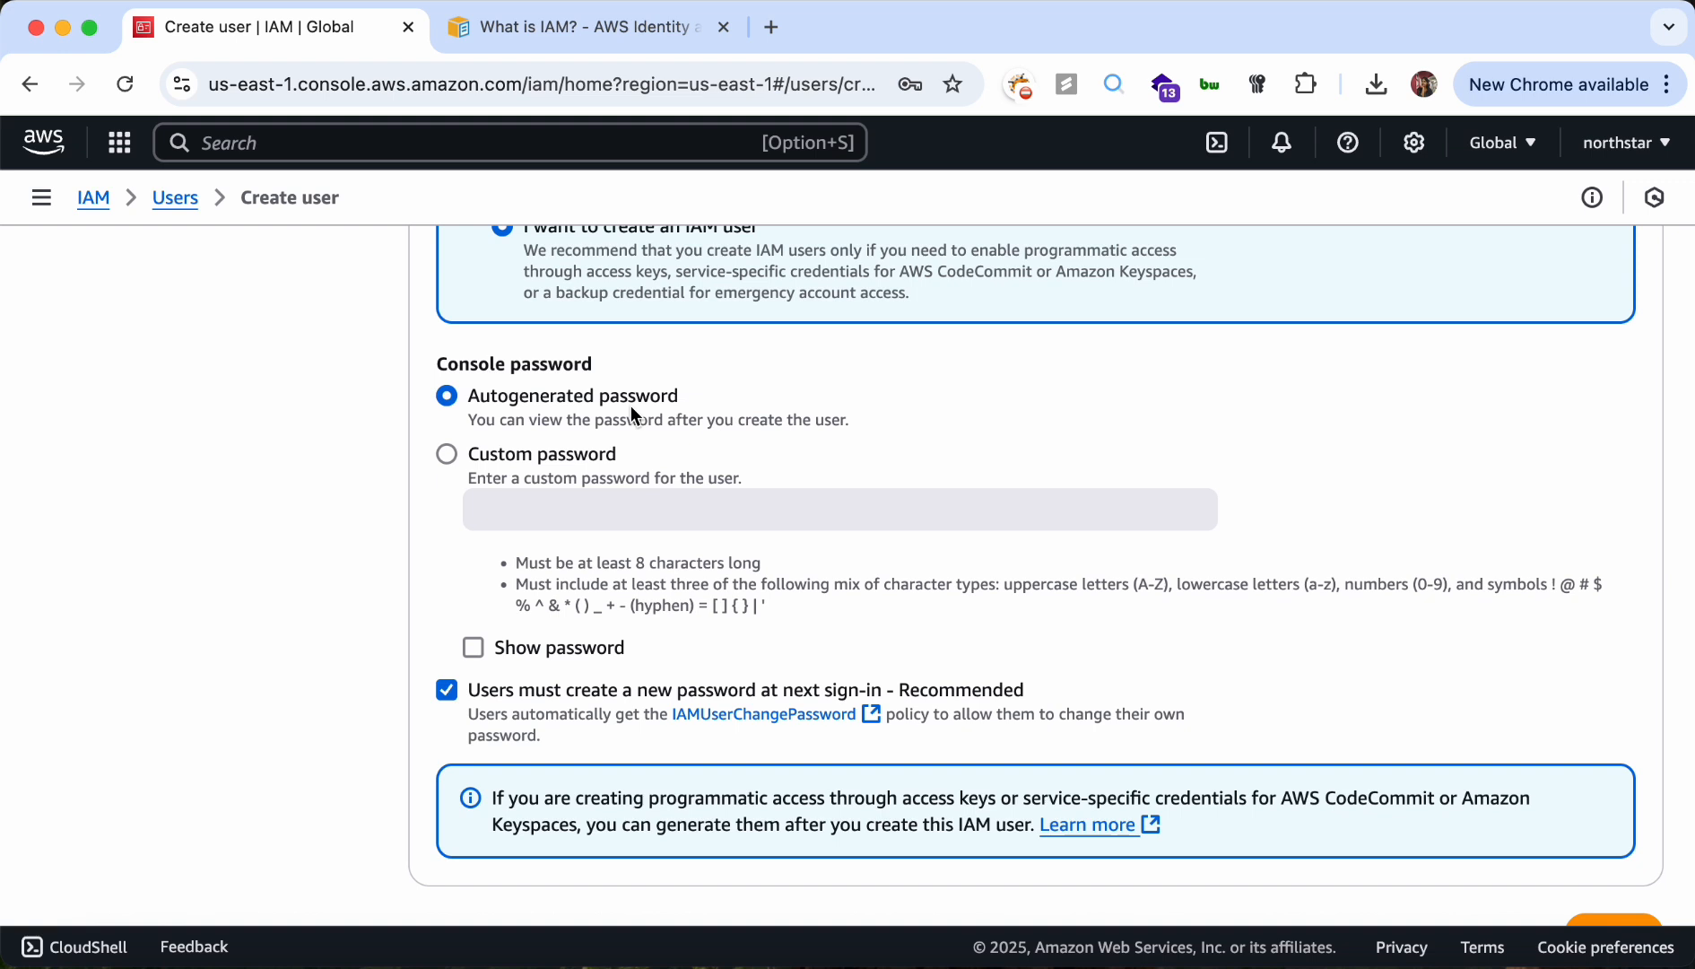
{"action": "scroll", "coordinate": [630, 405], "scroll_direction": "down", "scroll_amount": 1}
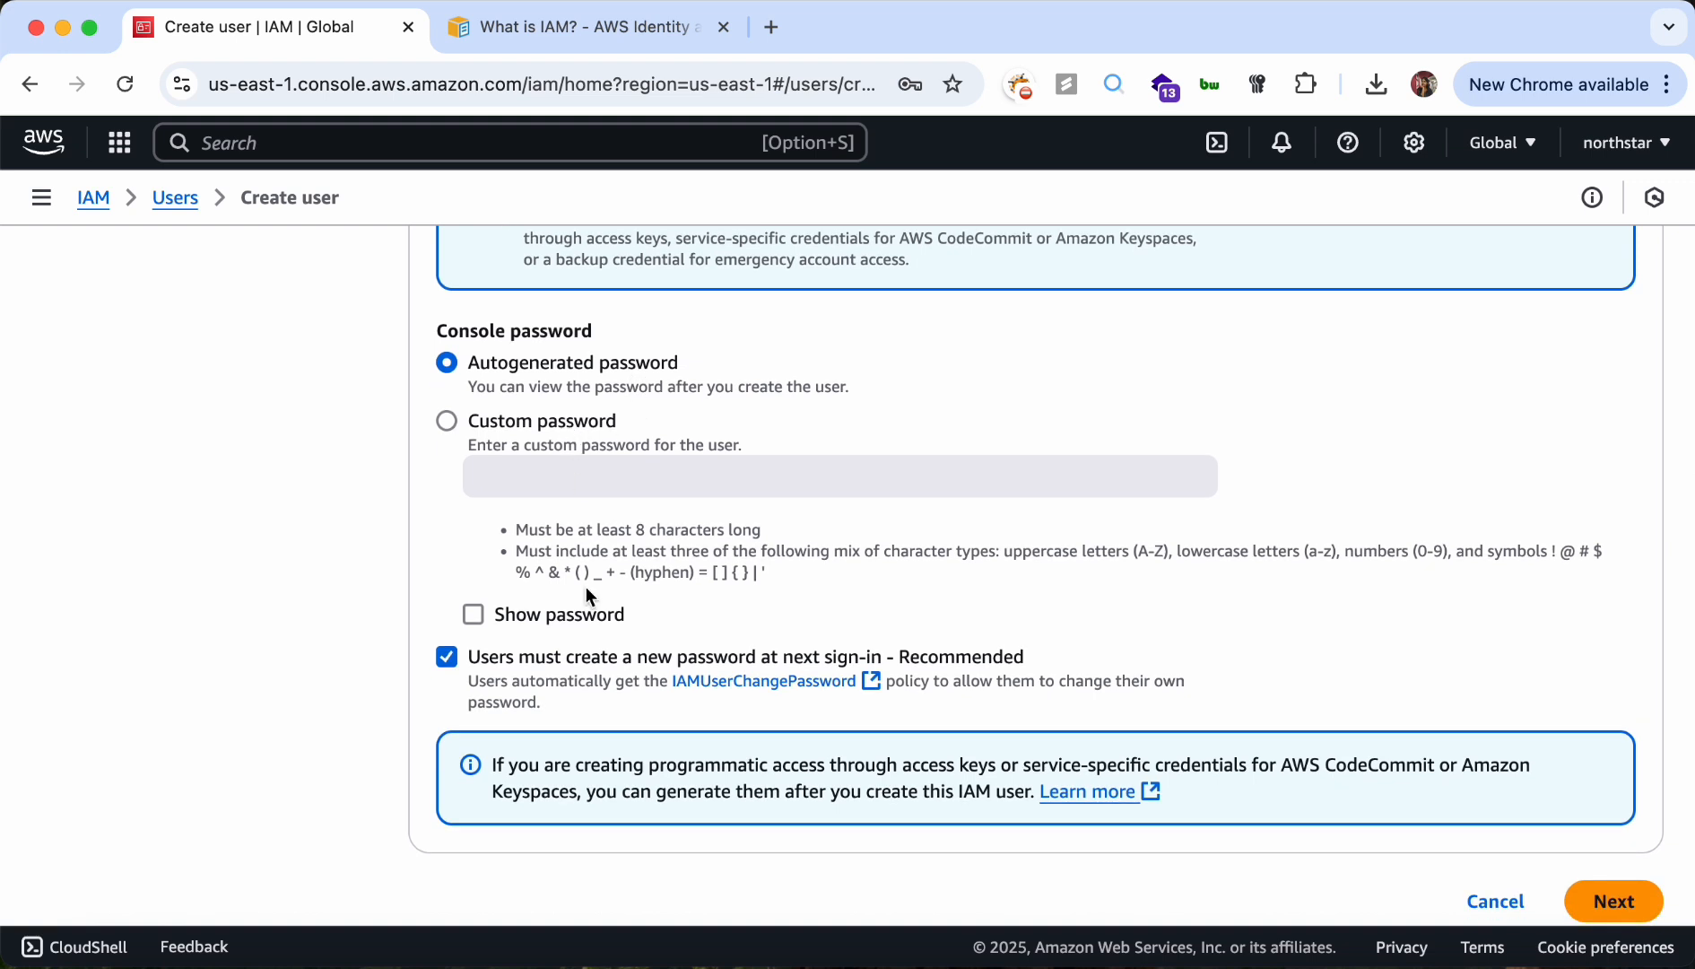
{"action": "scroll", "coordinate": [585, 587], "scroll_direction": "down", "scroll_amount": 1}
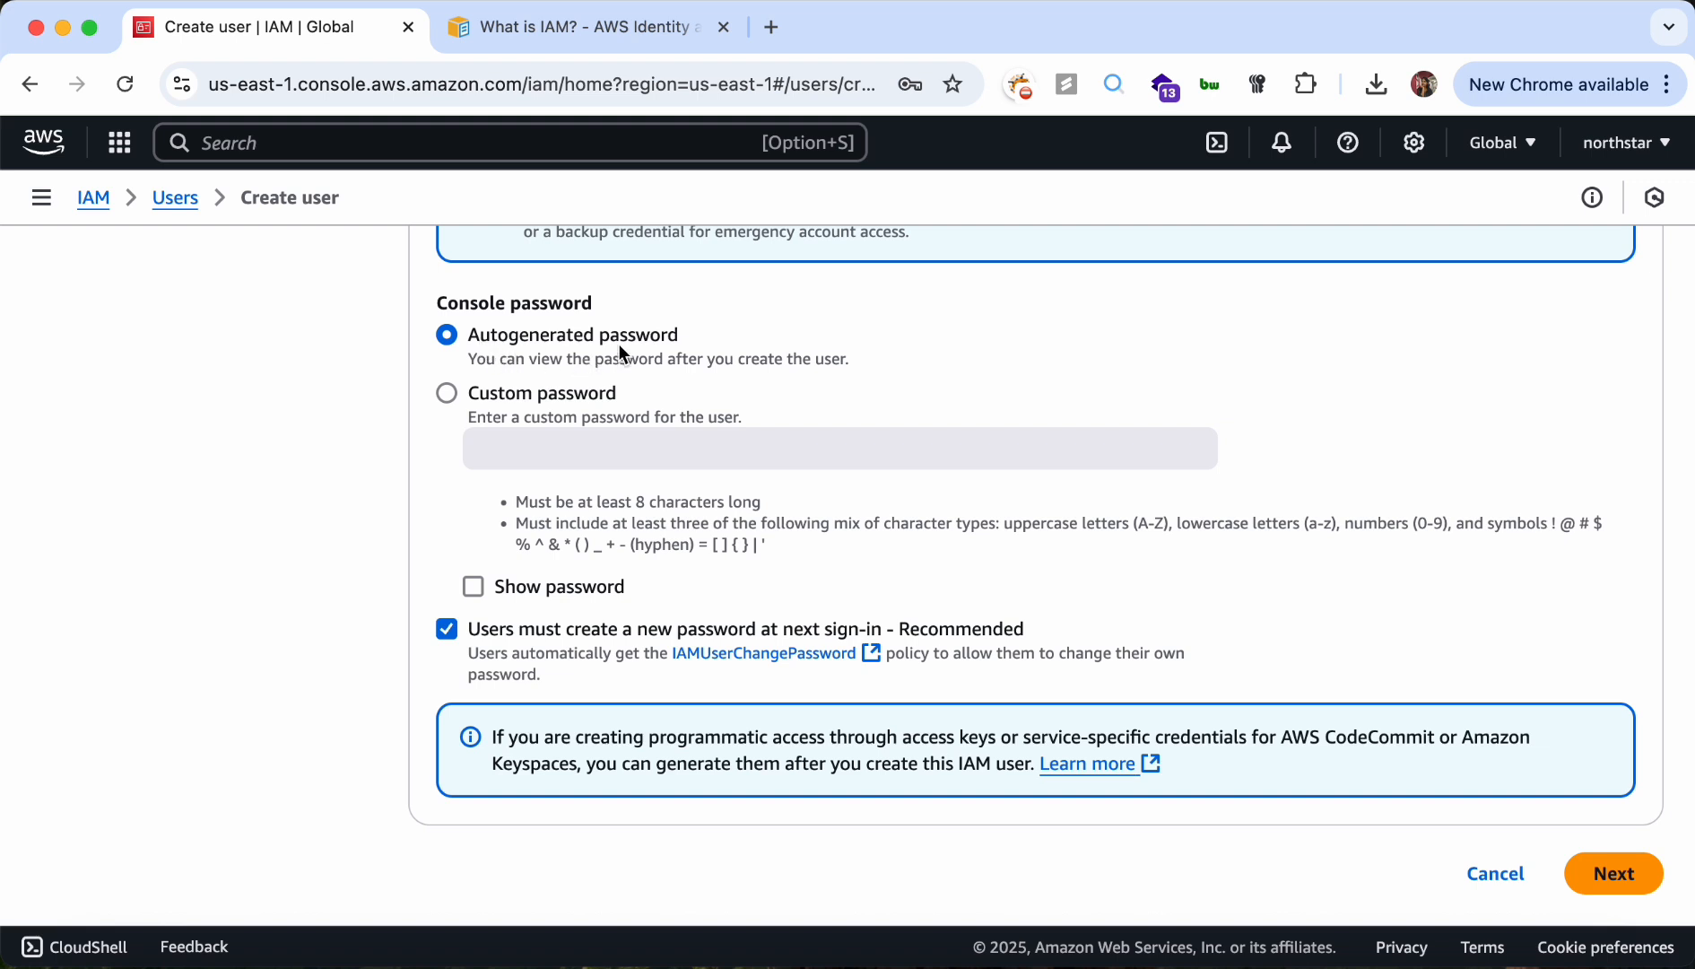
{"action": "scroll", "coordinate": [619, 353], "scroll_direction": "down", "scroll_amount": 1}
{"action": "scroll", "coordinate": [533, 396], "scroll_direction": "up", "scroll_amount": 1}
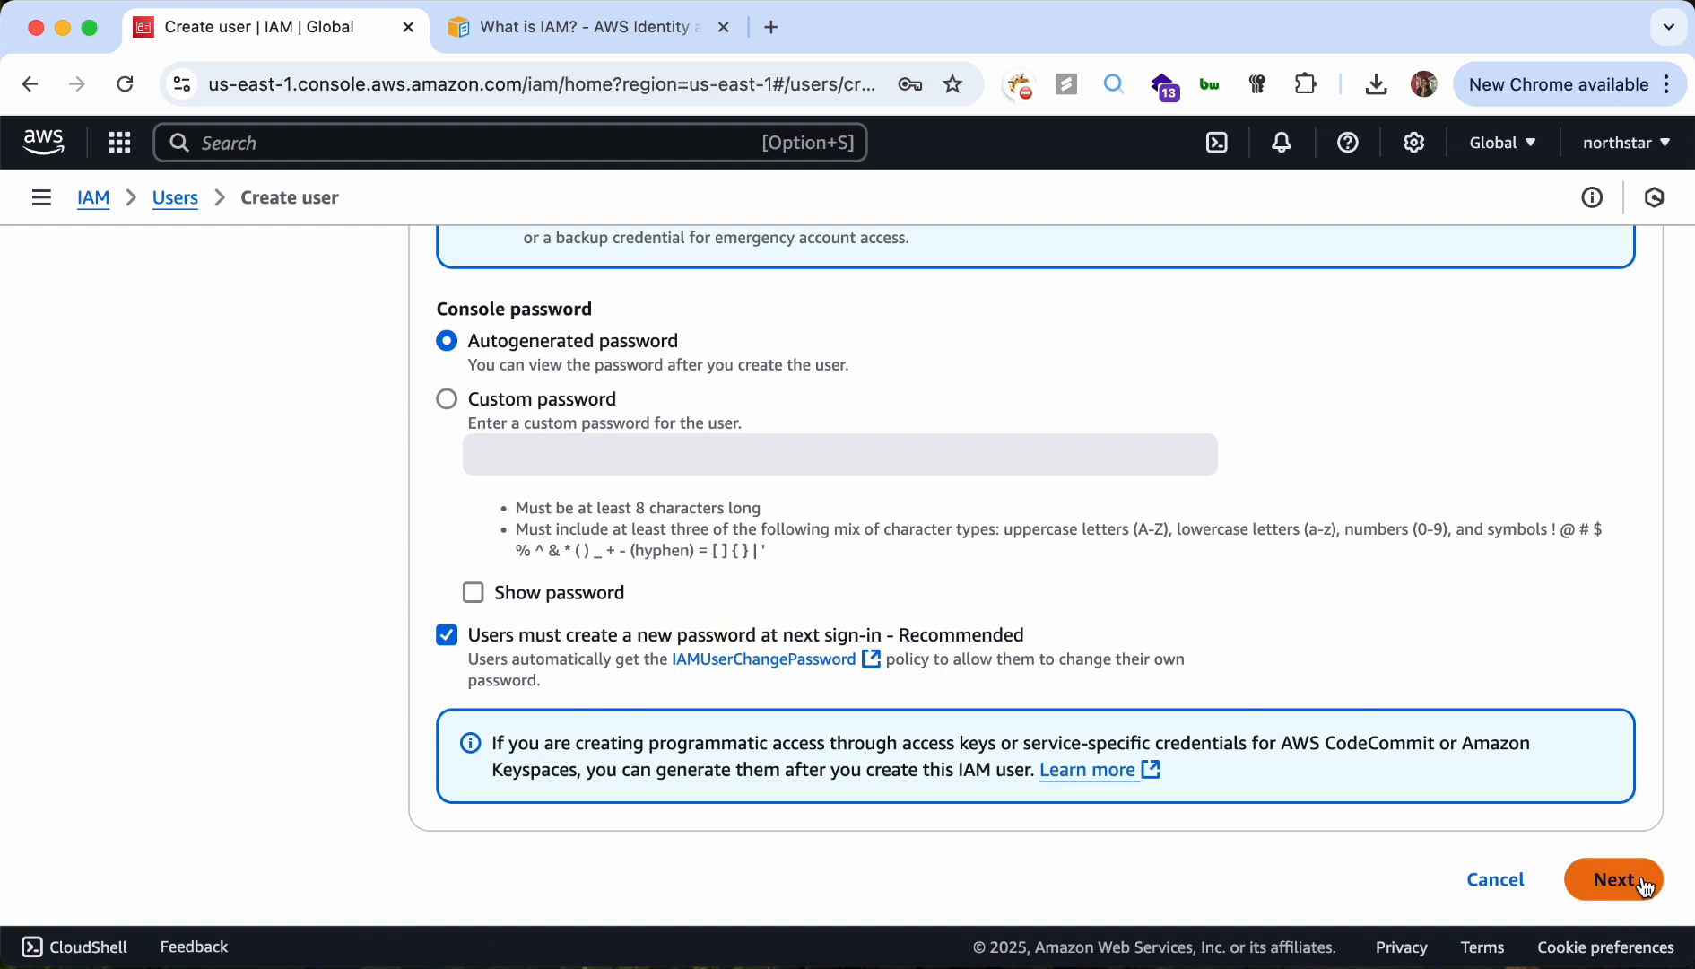
{"action": "left_click", "coordinate": [1614, 879]}
Examine the Copy permissions option and the policies offered under Attach policies directly
{"action": "scroll", "coordinate": [841, 641], "scroll_direction": "down", "scroll_amount": 1}
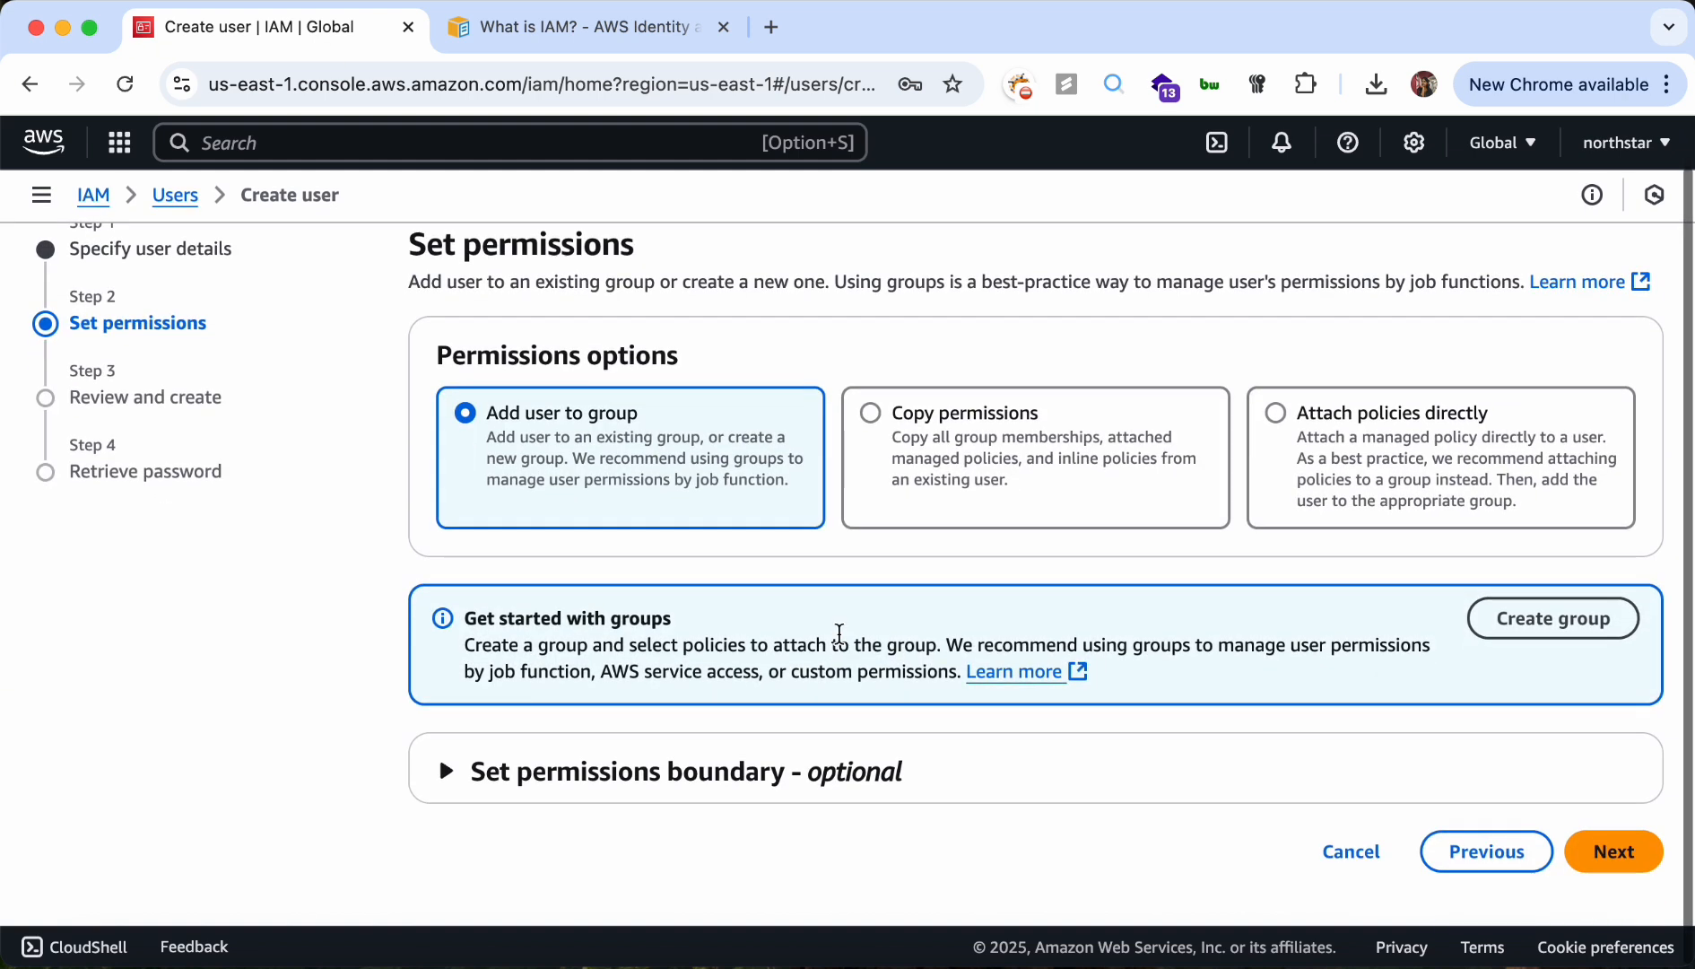
{"action": "scroll", "coordinate": [1207, 507], "scroll_direction": "down", "scroll_amount": 1}
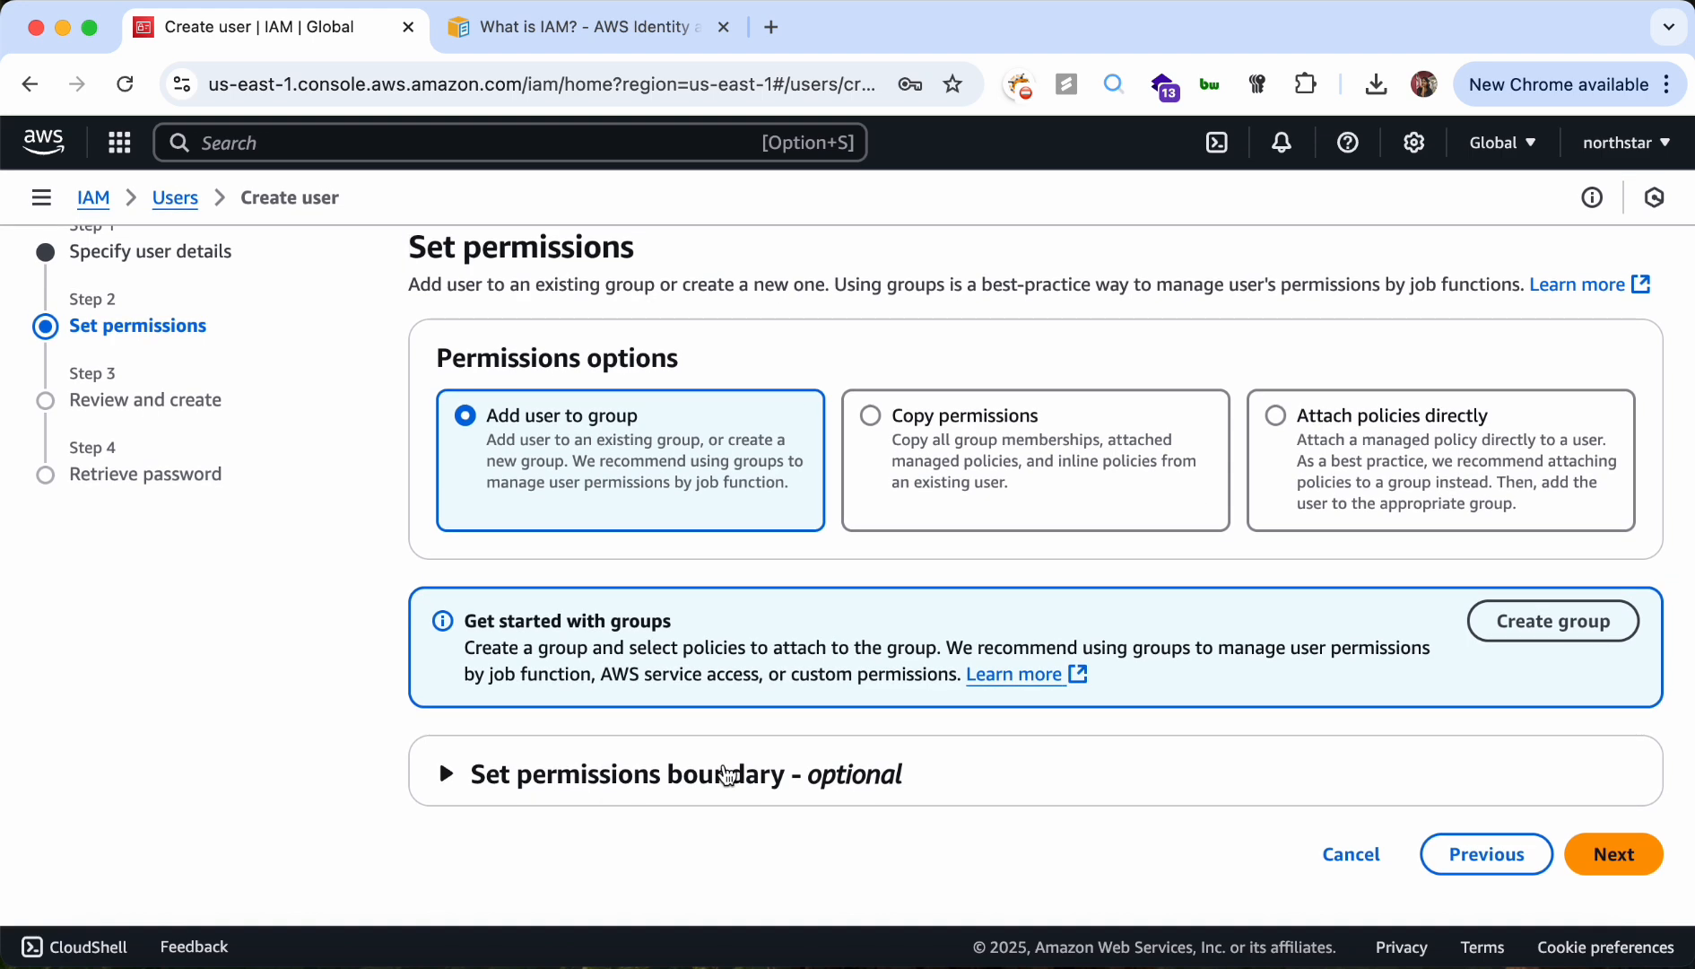
{"action": "scroll", "coordinate": [729, 773], "scroll_direction": "up", "scroll_amount": 1}
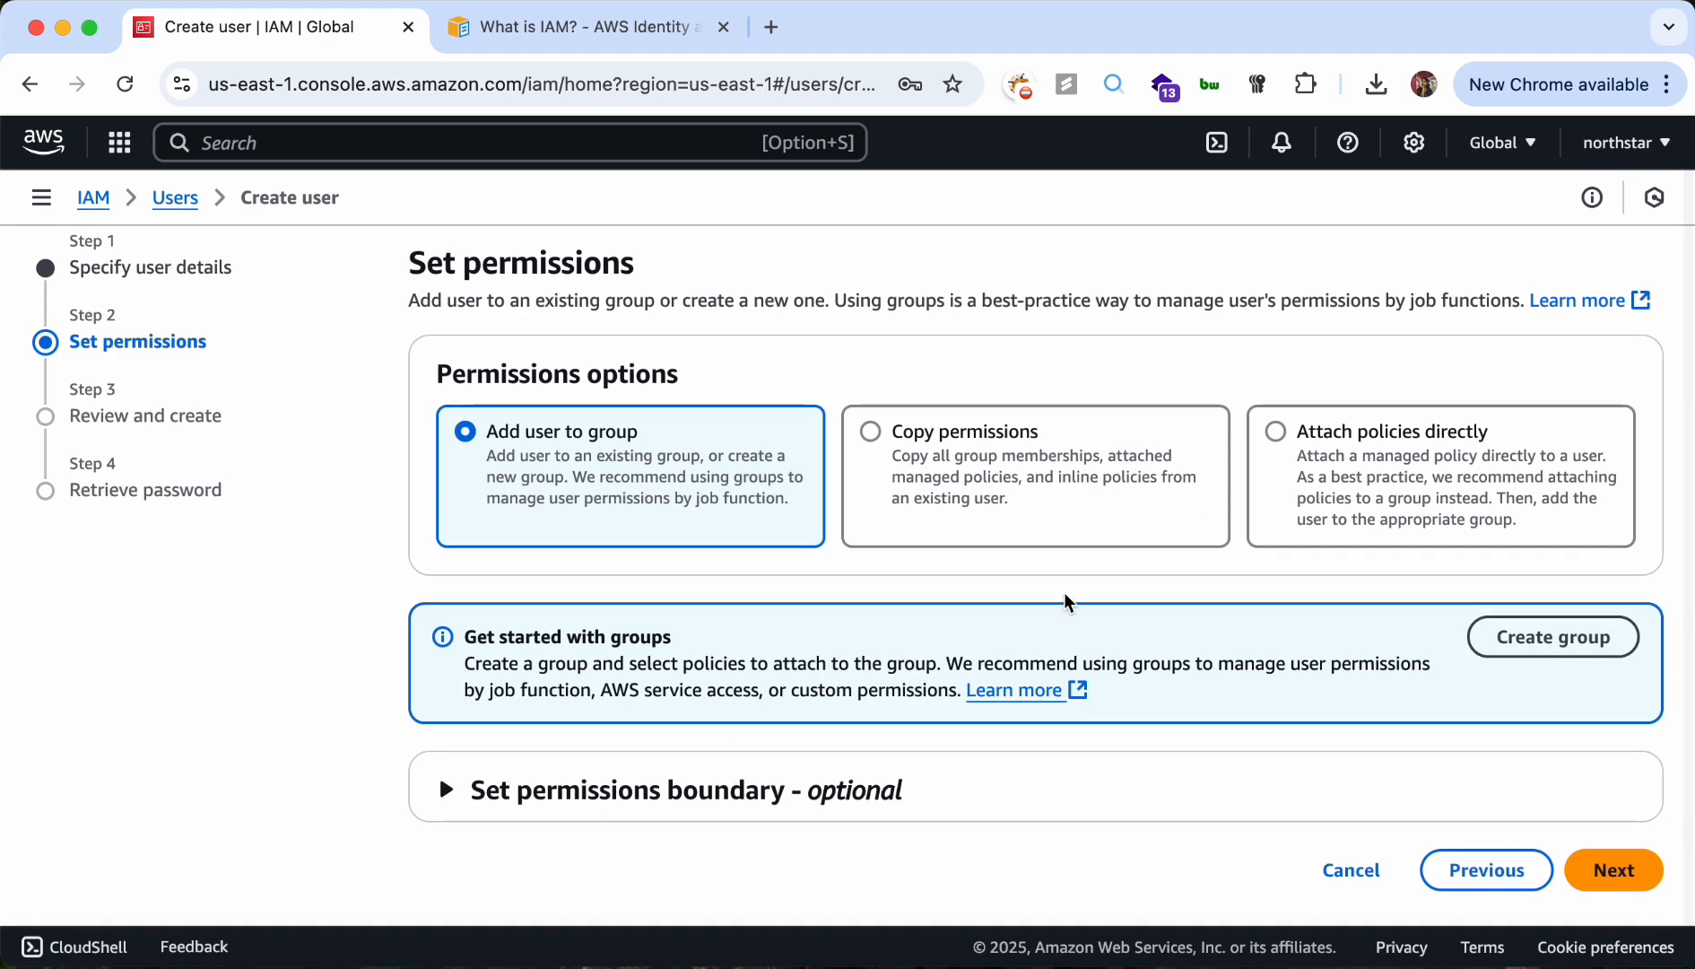
{"action": "scroll", "coordinate": [1143, 496], "scroll_direction": "down", "scroll_amount": 1}
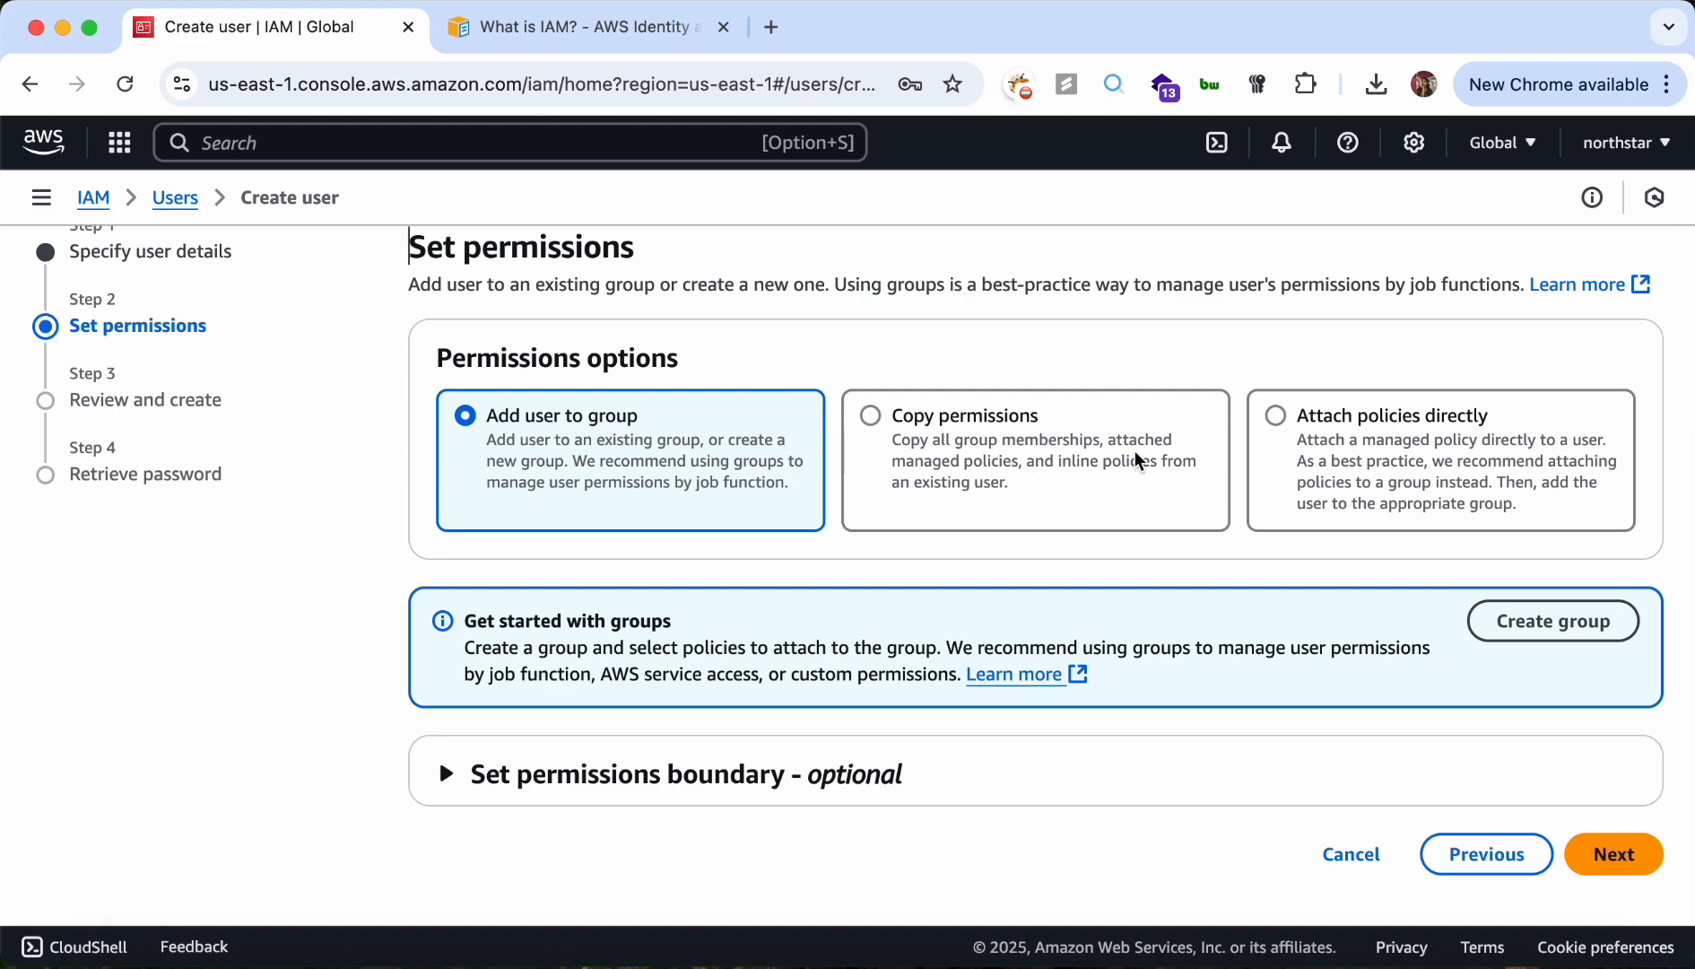
{"action": "left_click", "coordinate": [1046, 473]}
{"action": "left_click", "coordinate": [1342, 449]}
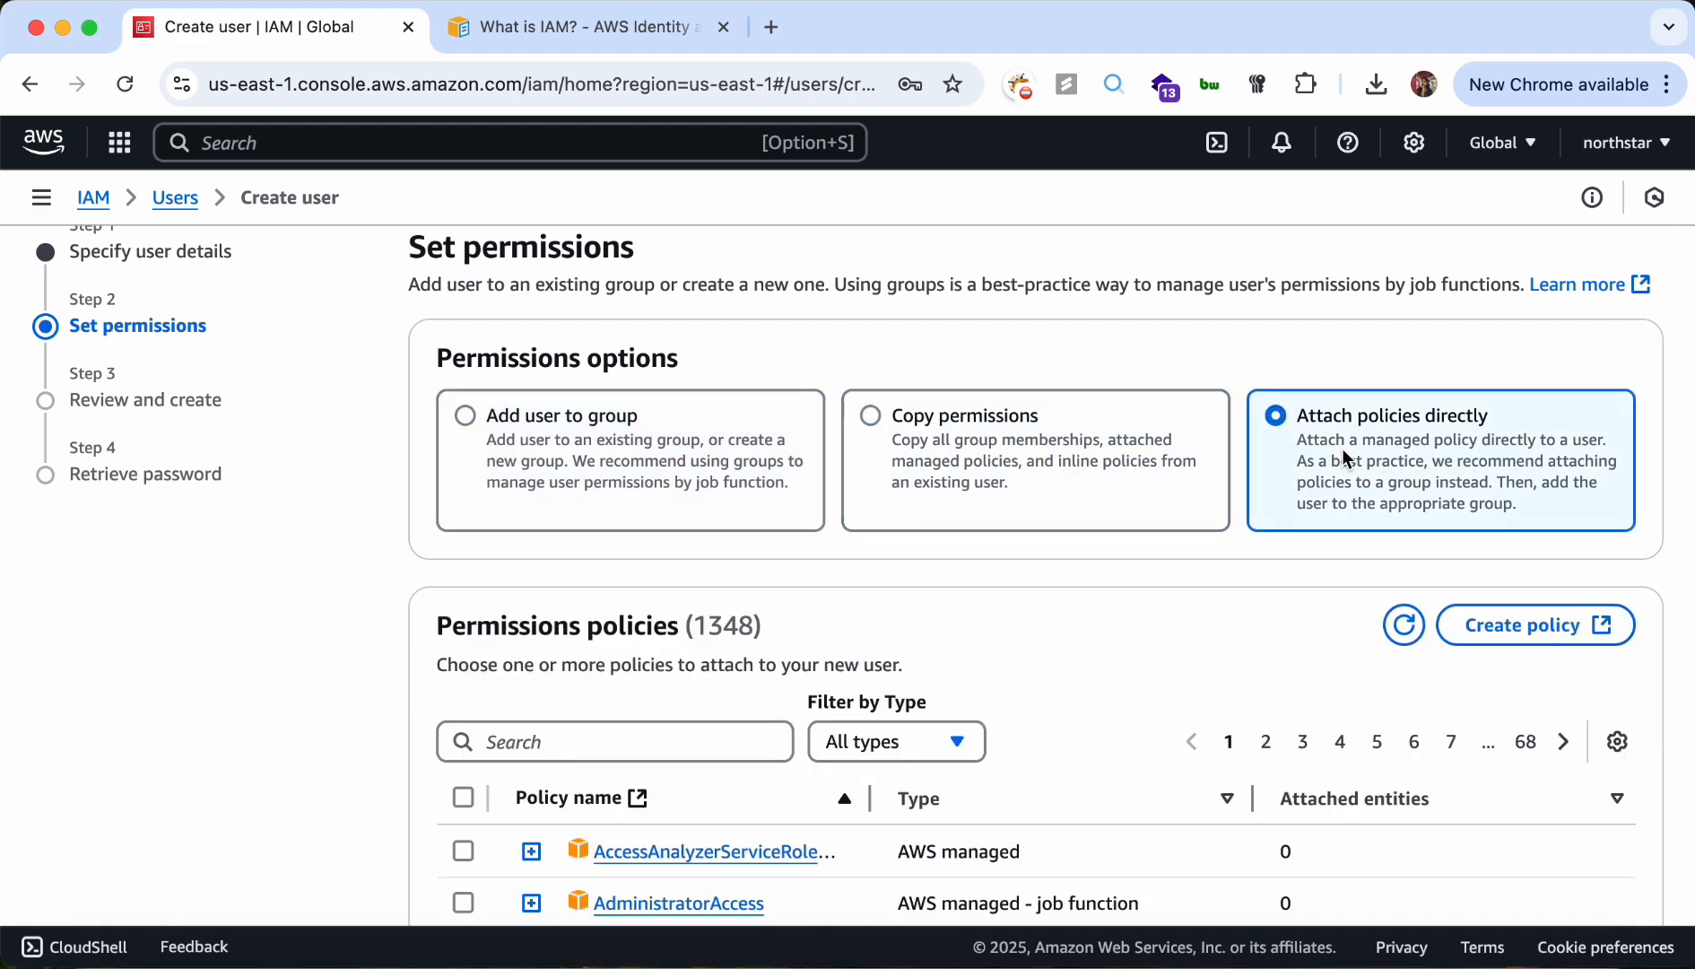
{"action": "scroll", "coordinate": [1341, 449], "scroll_direction": "down", "scroll_amount": 3}
{"action": "scroll", "coordinate": [1341, 450], "scroll_direction": "up", "scroll_amount": 1}
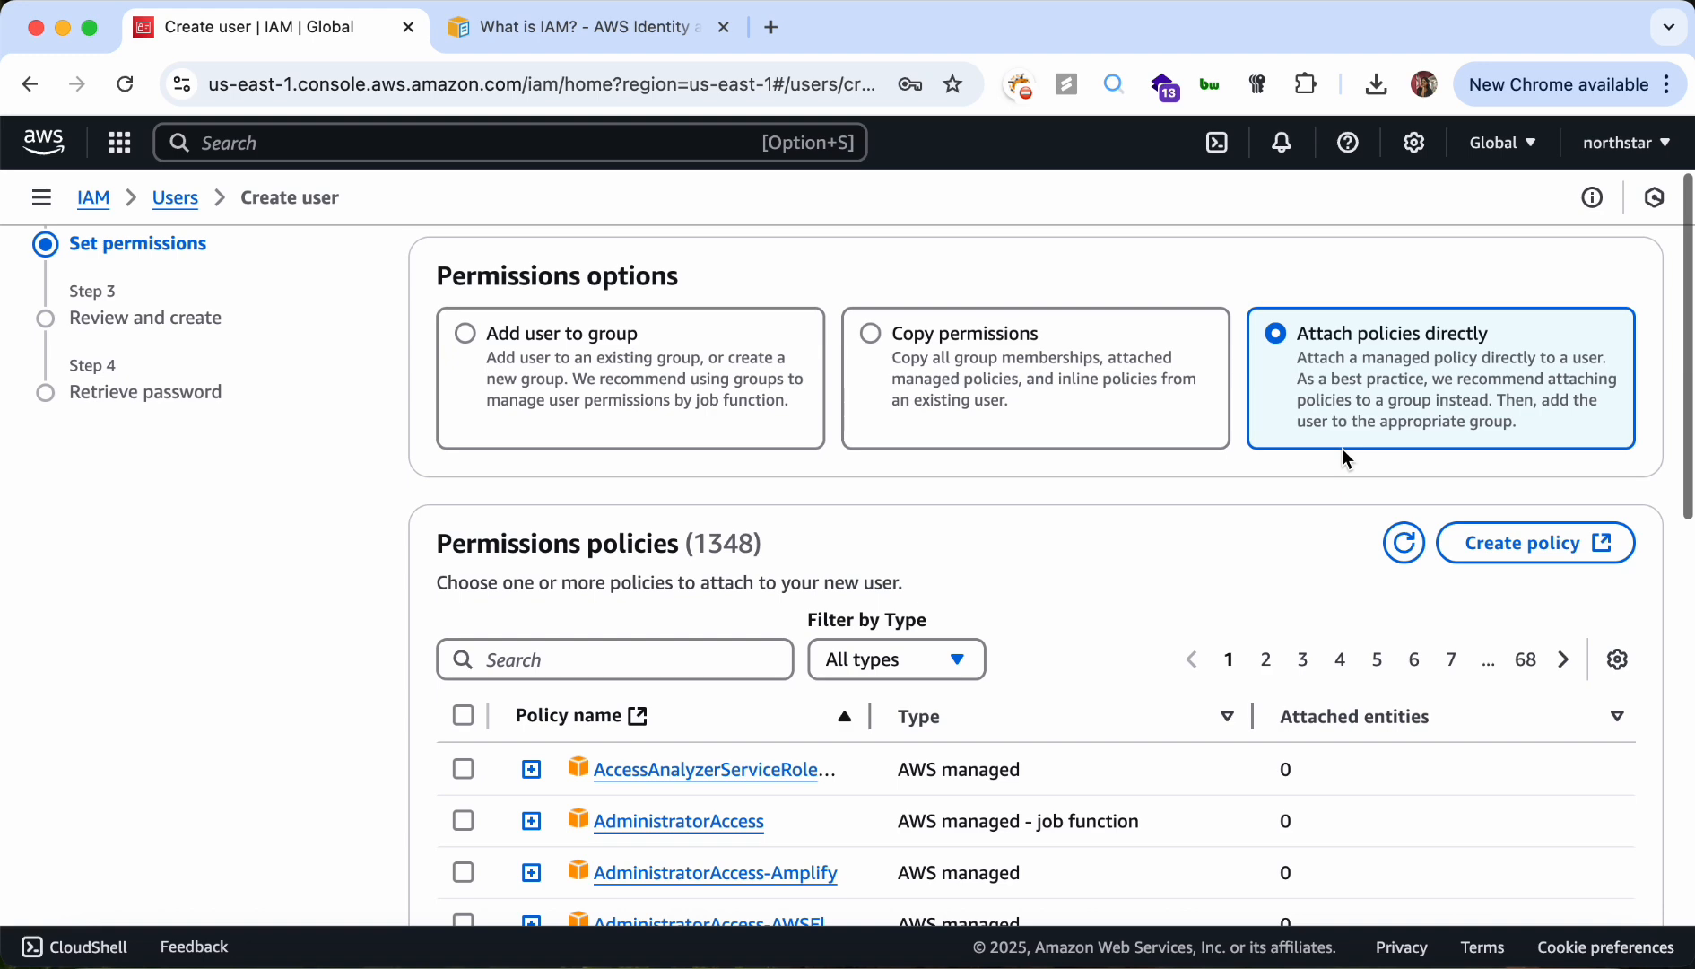
{"action": "scroll", "coordinate": [1342, 449], "scroll_direction": "down", "scroll_amount": 3}
{"action": "scroll", "coordinate": [1342, 449], "scroll_direction": "up", "scroll_amount": 5}
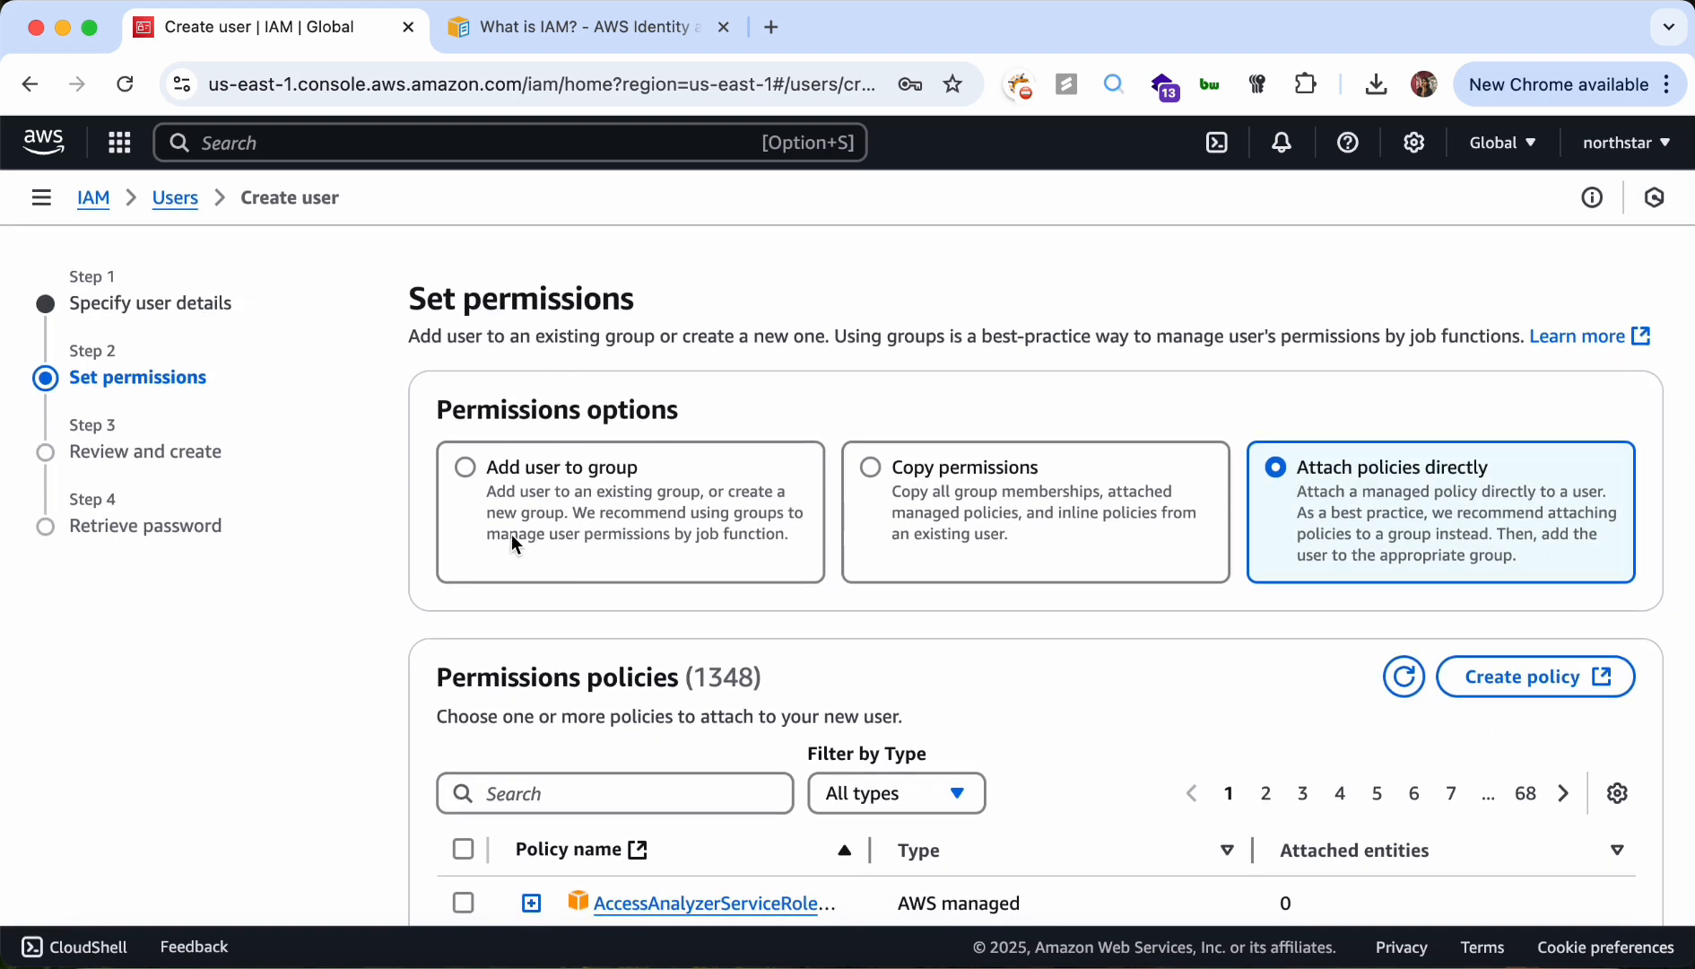
{"action": "scroll", "coordinate": [515, 535], "scroll_direction": "down", "scroll_amount": 2}
Set the permissions option to Add user to group without creating a group, and proceed to review the user details and permissions summary
{"action": "left_click", "coordinate": [546, 513]}
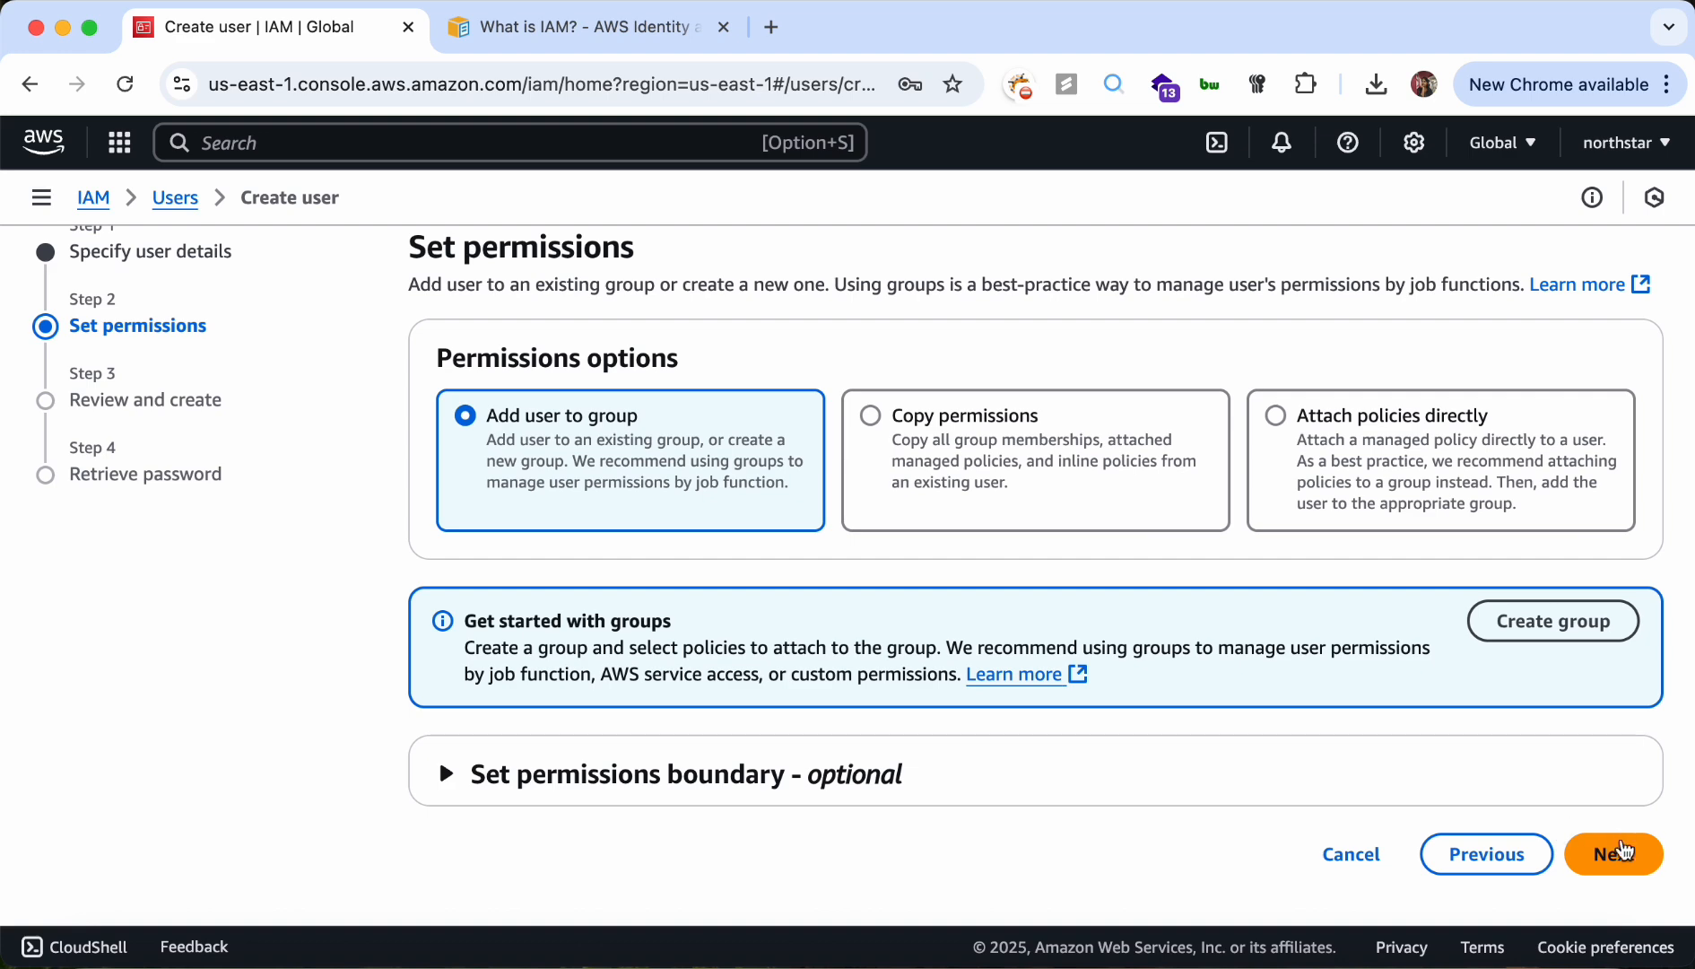
{"action": "left_click", "coordinate": [1614, 853]}
{"action": "scroll", "coordinate": [1191, 715], "scroll_direction": "down", "scroll_amount": 3}
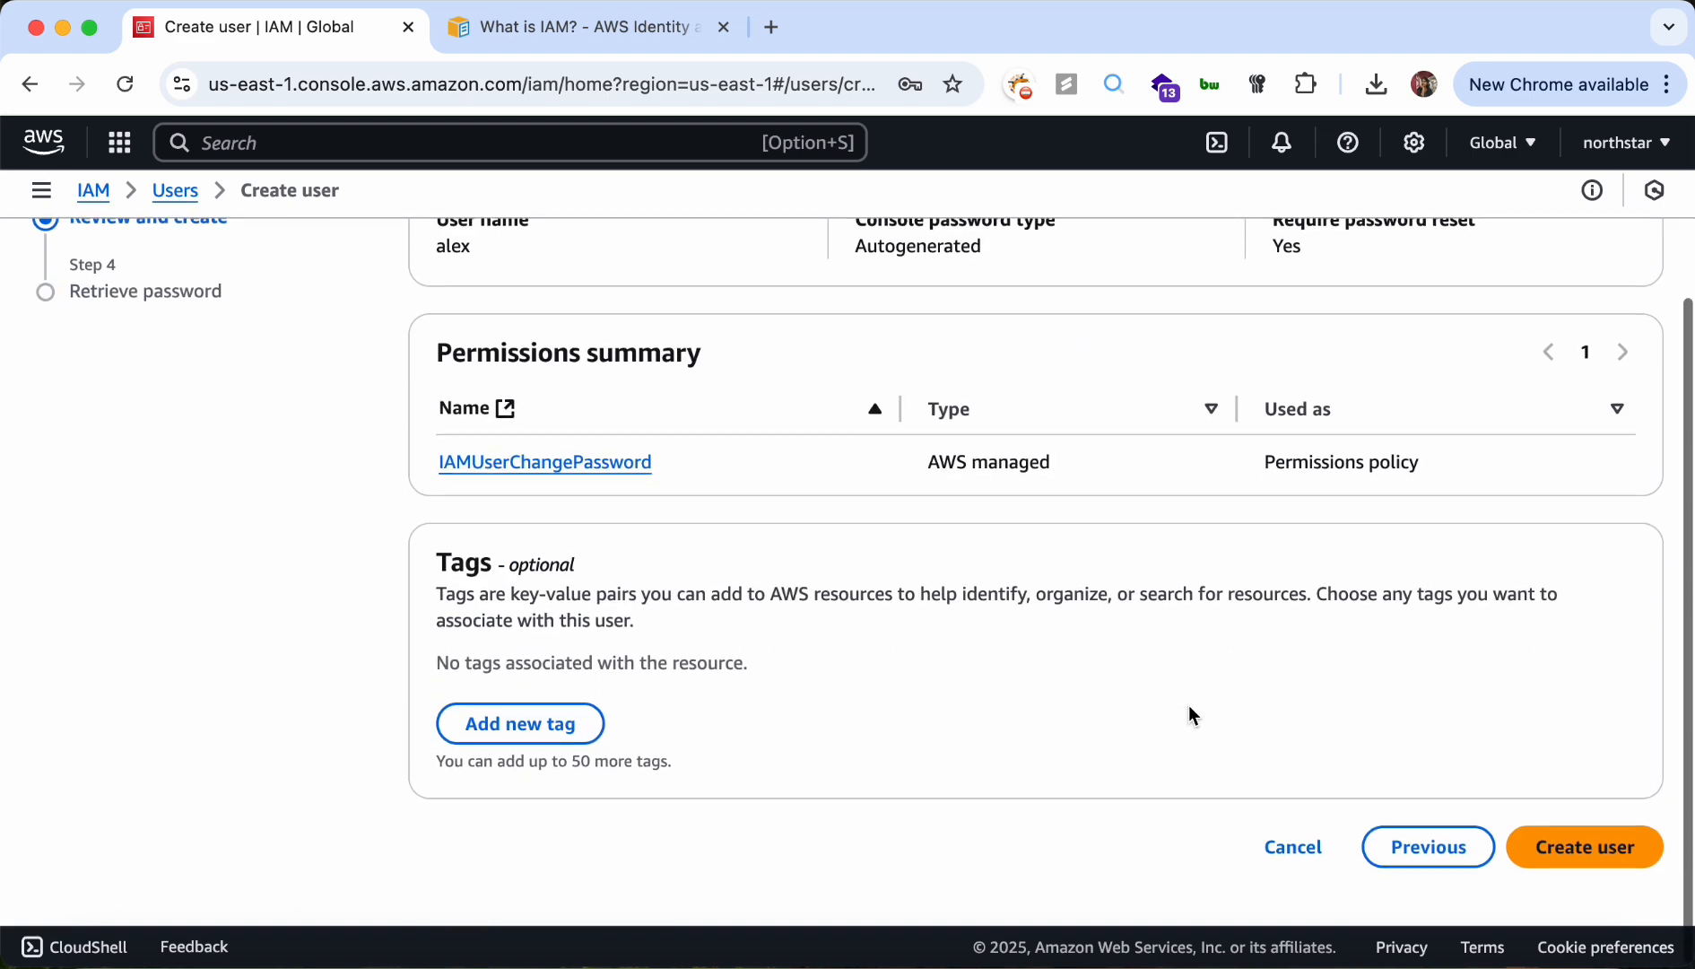
{"action": "scroll", "coordinate": [1191, 715], "scroll_direction": "up", "scroll_amount": 2}
{"action": "scroll", "coordinate": [1188, 705], "scroll_direction": "up", "scroll_amount": 3}
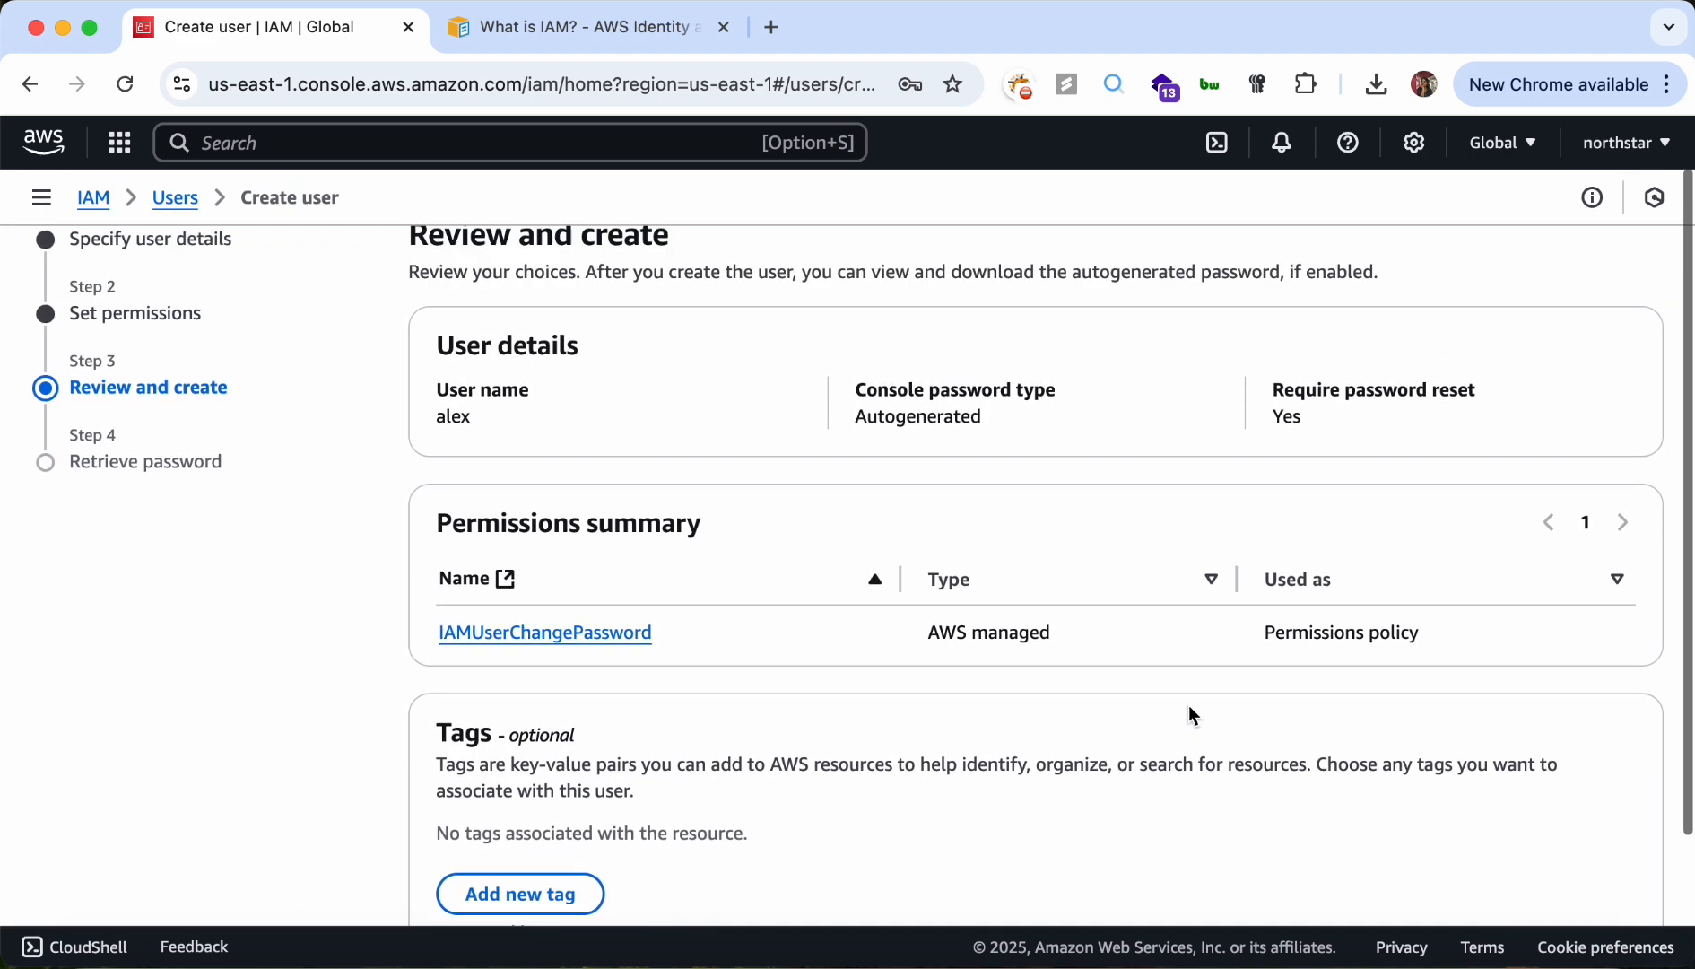
{"action": "scroll", "coordinate": [1188, 705], "scroll_direction": "down", "scroll_amount": 1}
{"action": "scroll", "coordinate": [773, 715], "scroll_direction": "up", "scroll_amount": 1}
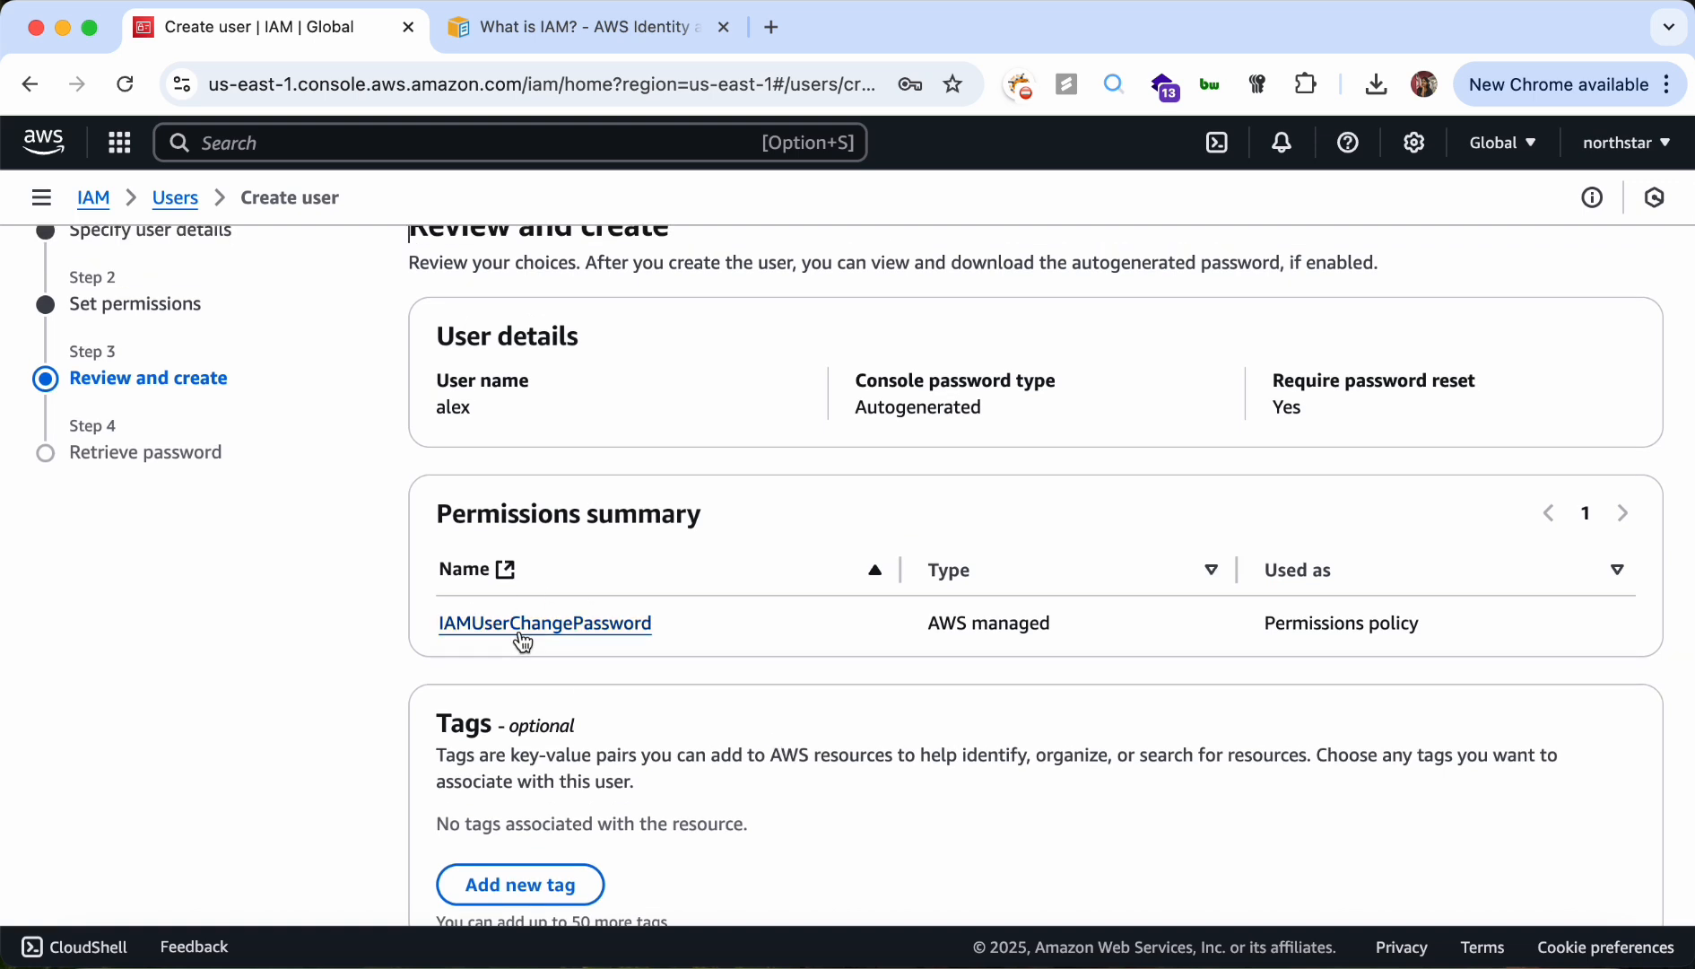
Add a tag with the key role and the value developer to the new user
{"action": "scroll", "coordinate": [612, 631], "scroll_direction": "down", "scroll_amount": 3}
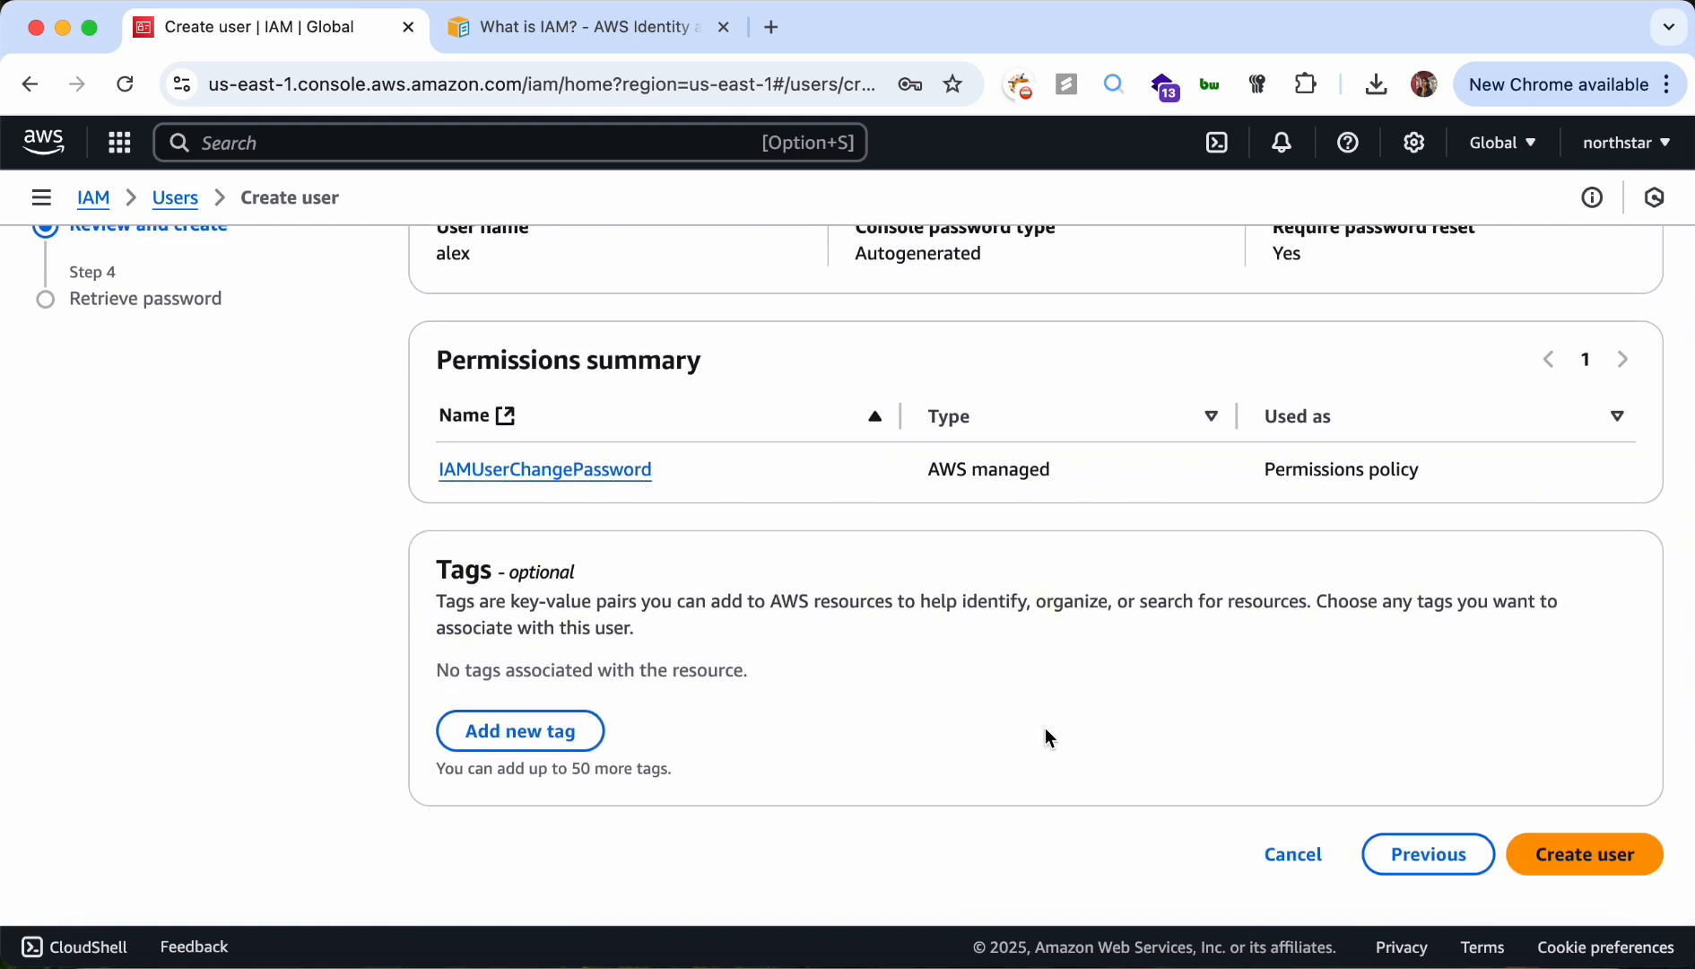
{"action": "left_click", "coordinate": [519, 741]}
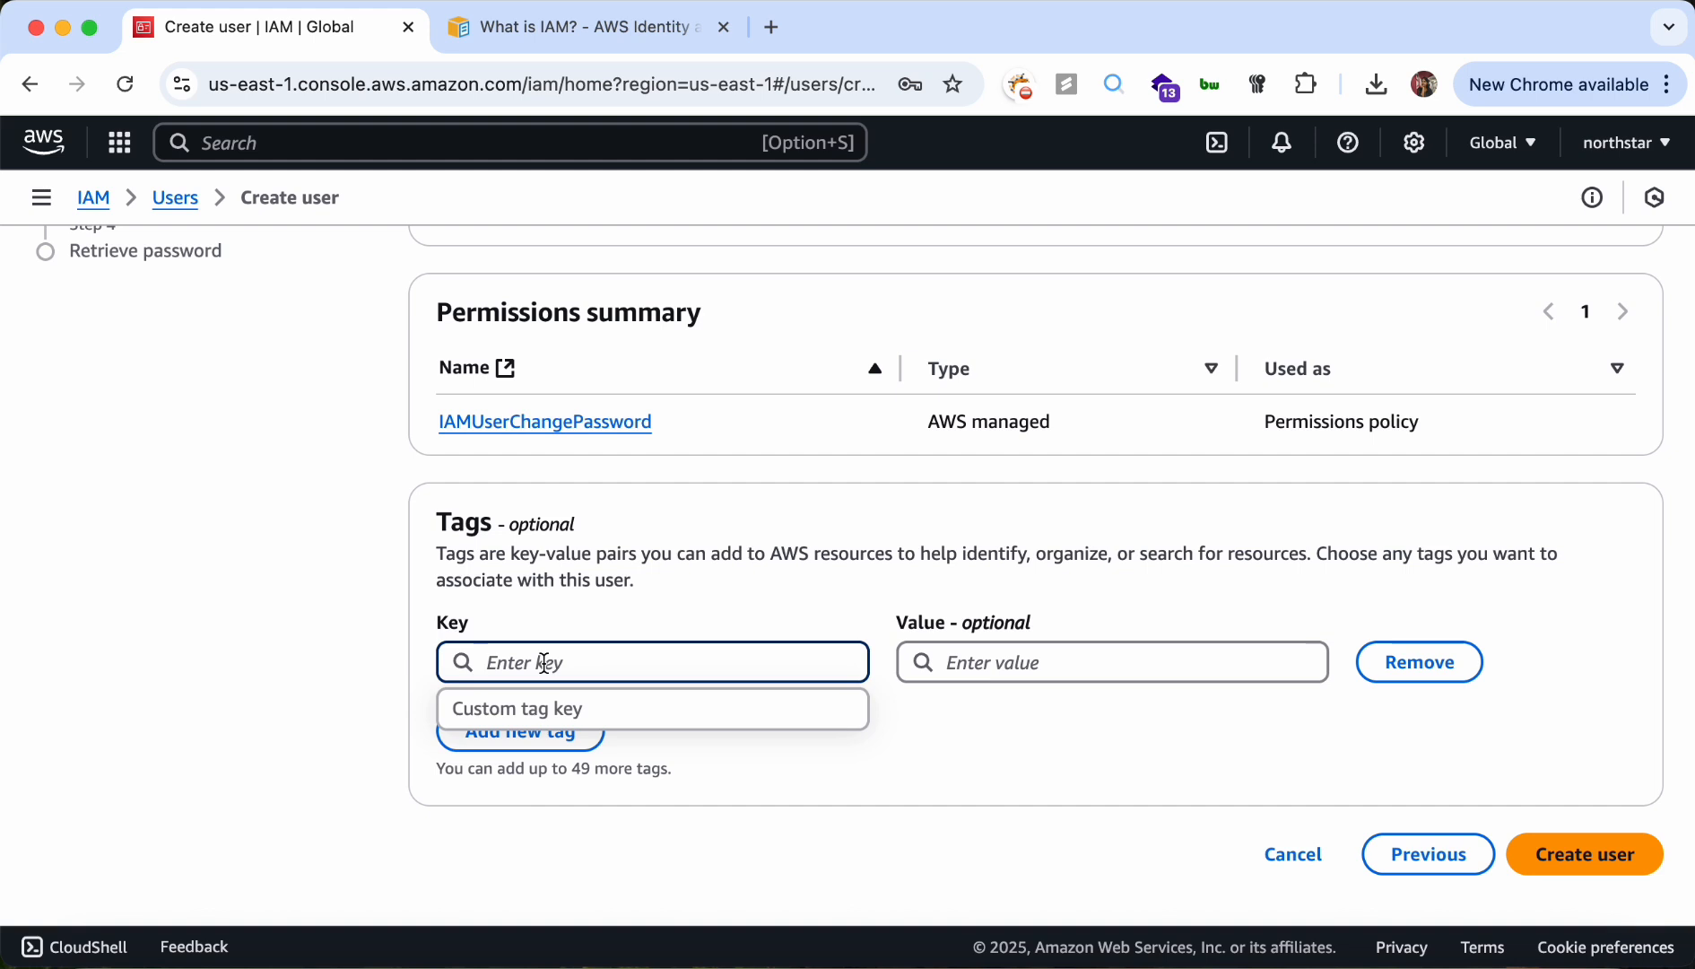
{"action": "type", "text": "role"}
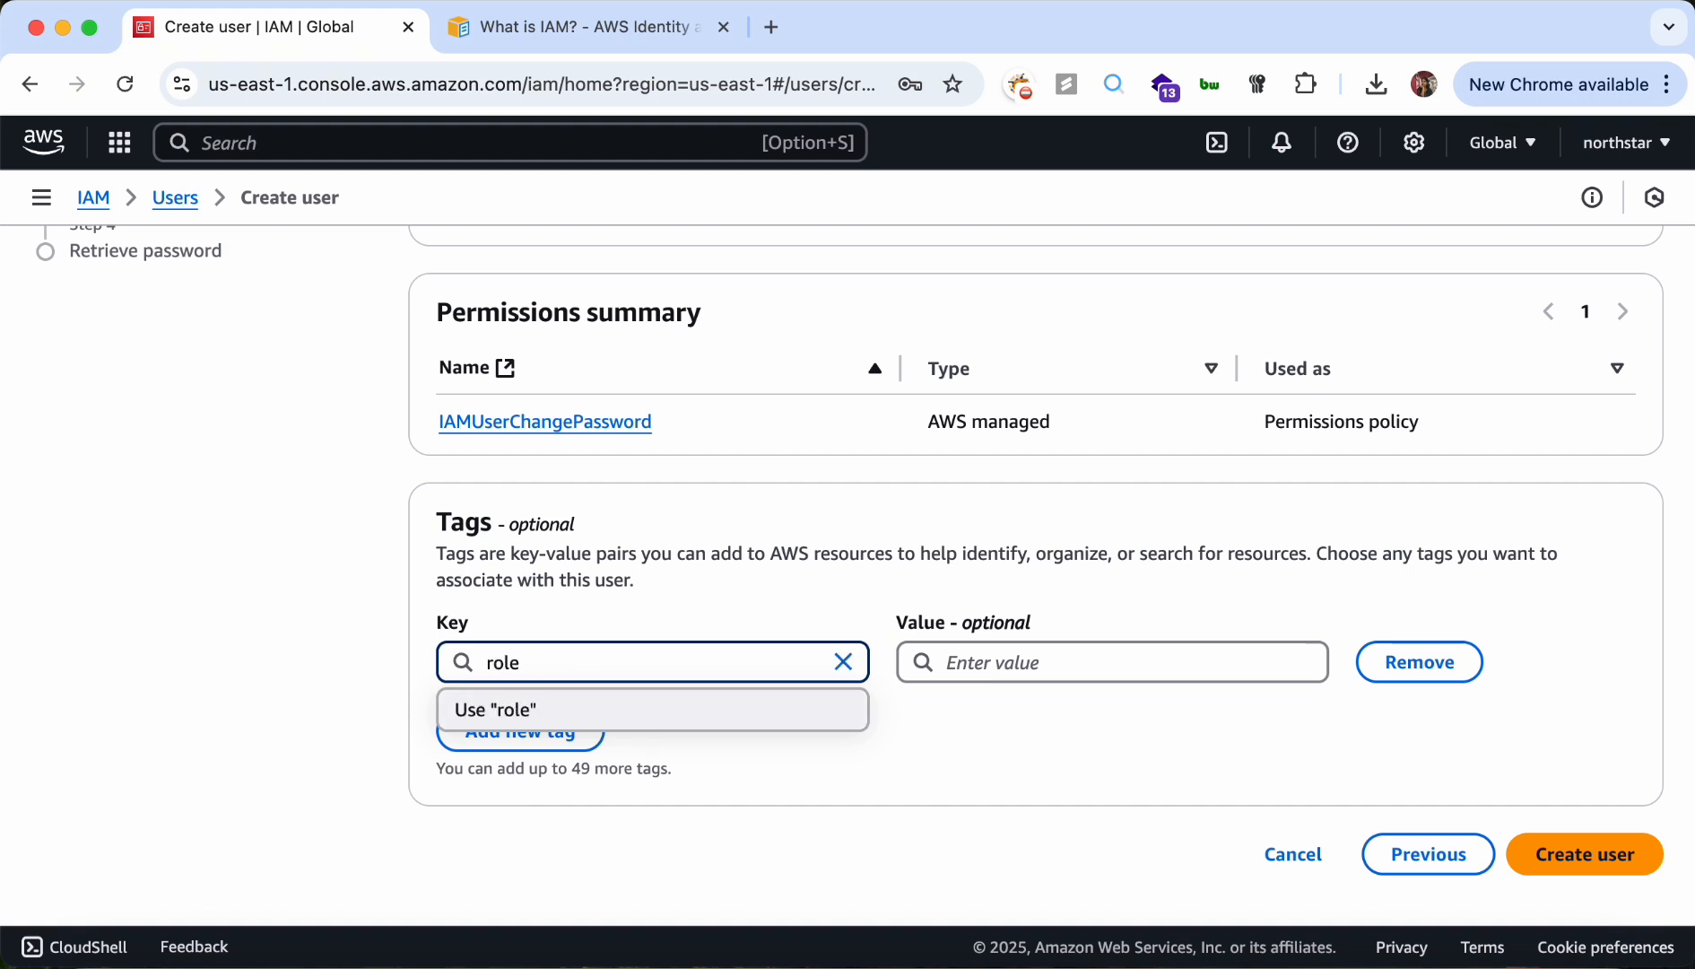
{"action": "key", "text": "Tab"}
{"action": "key", "text": "Tab"}
{"action": "type", "text": "d"}
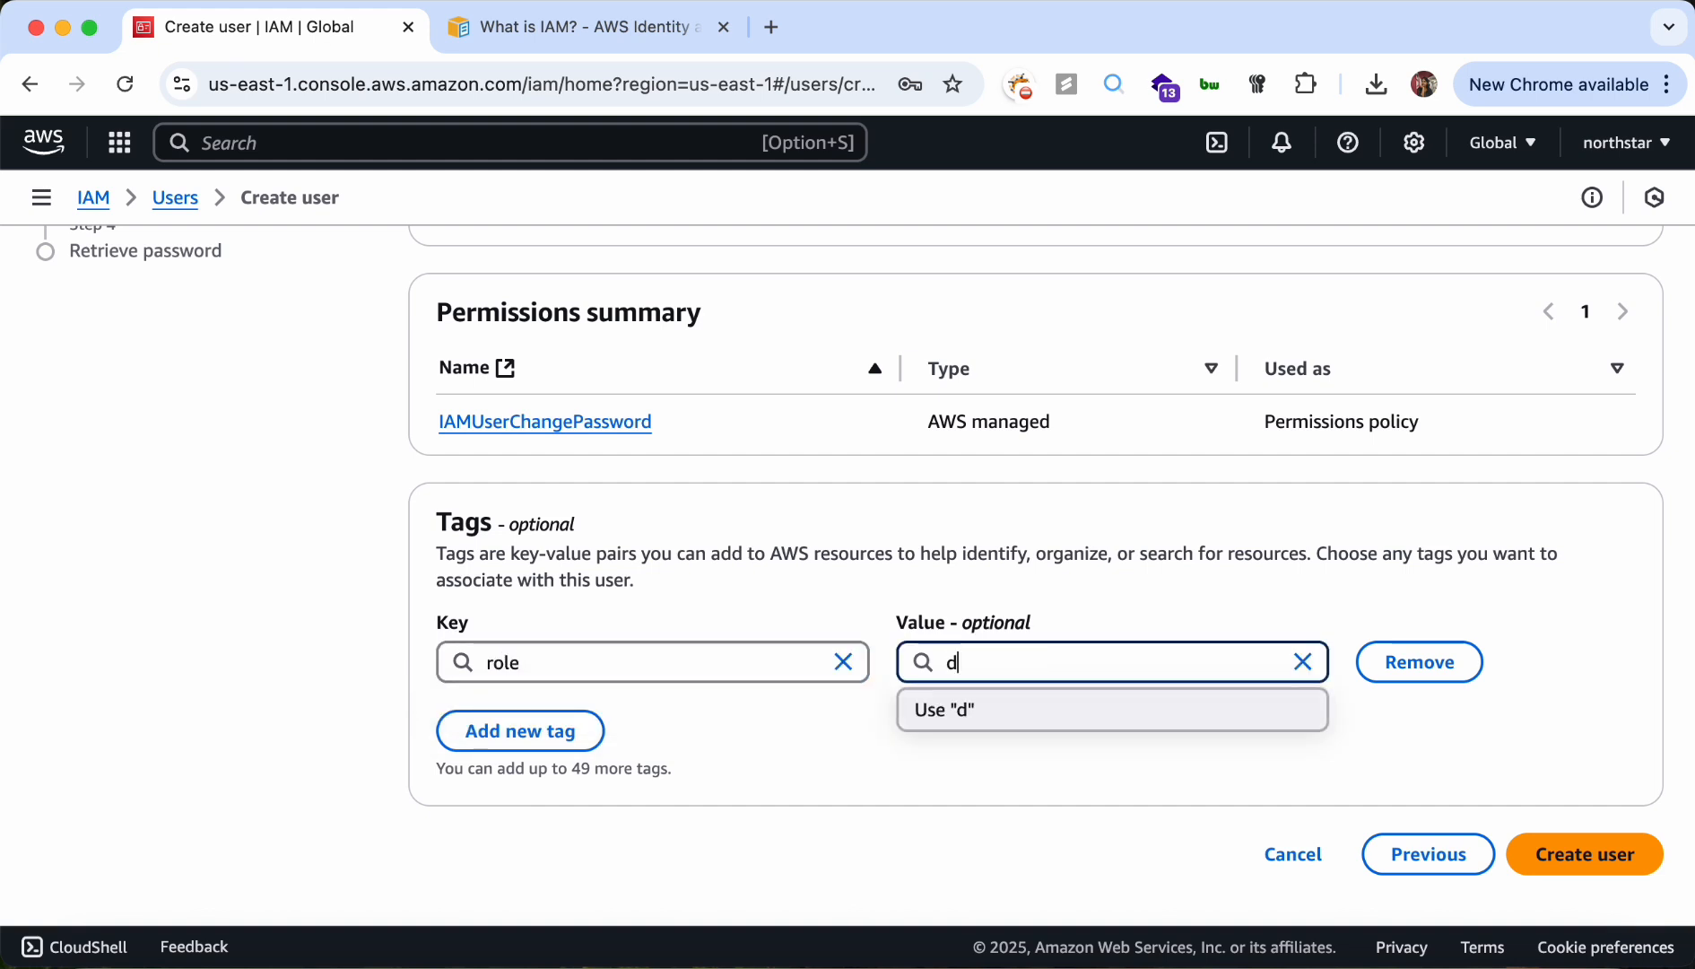
{"action": "type", "text": "eveloper"}
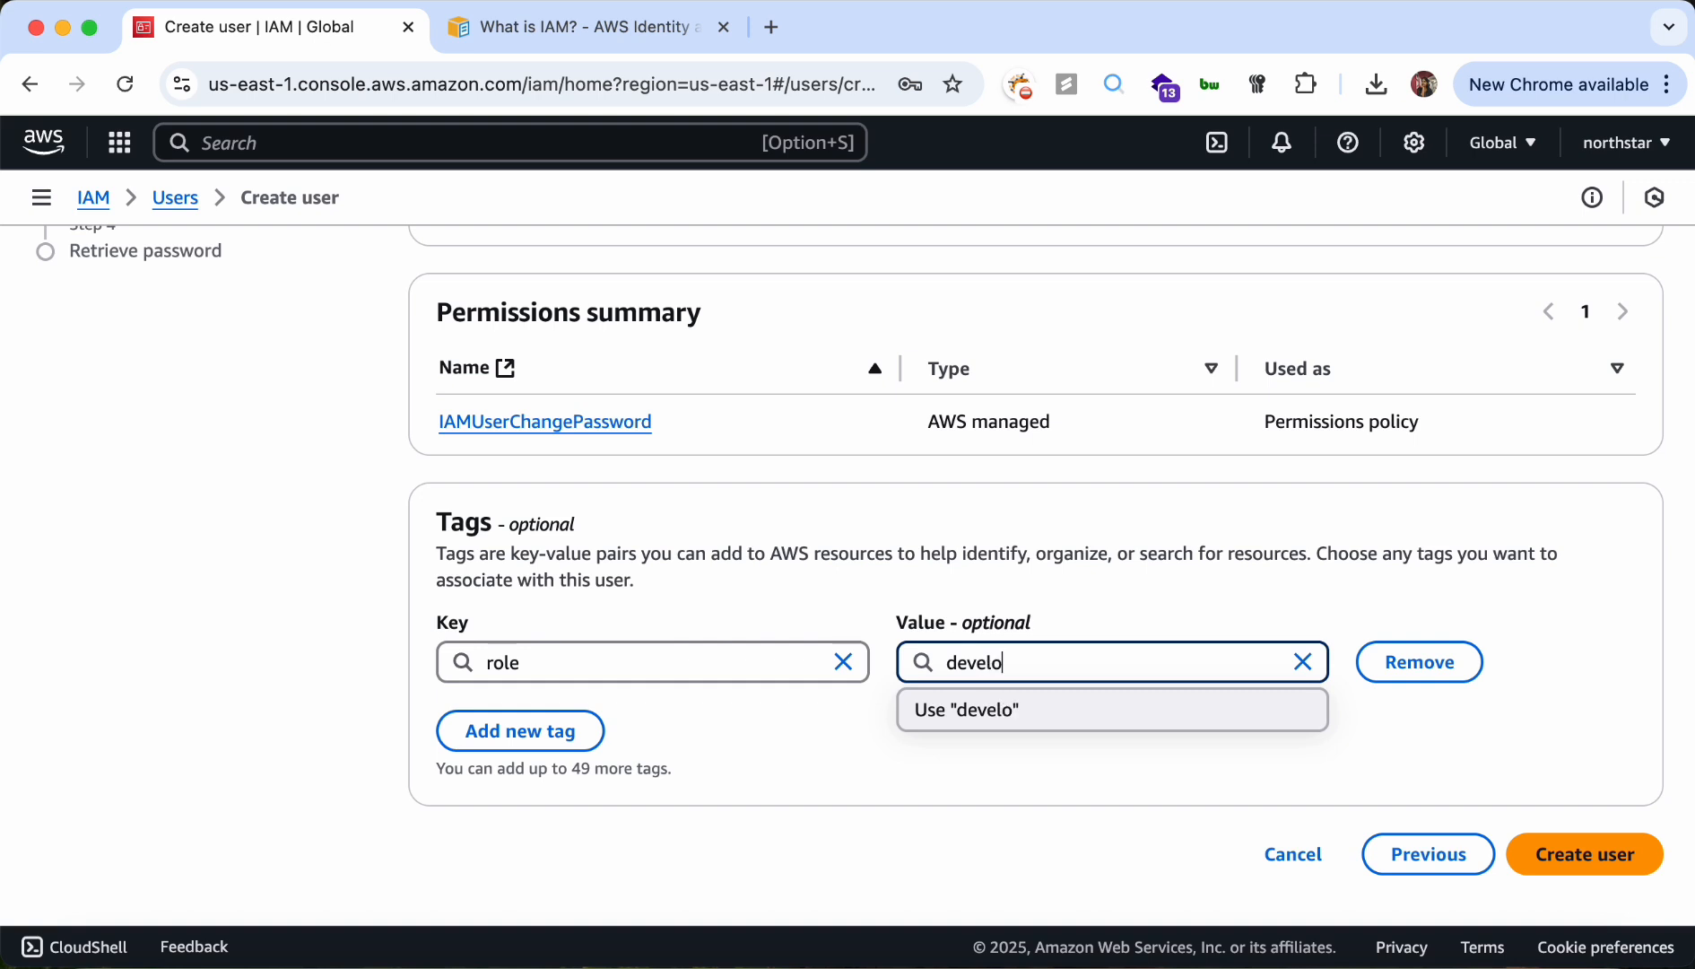
{"action": "left_click", "coordinate": [970, 713]}
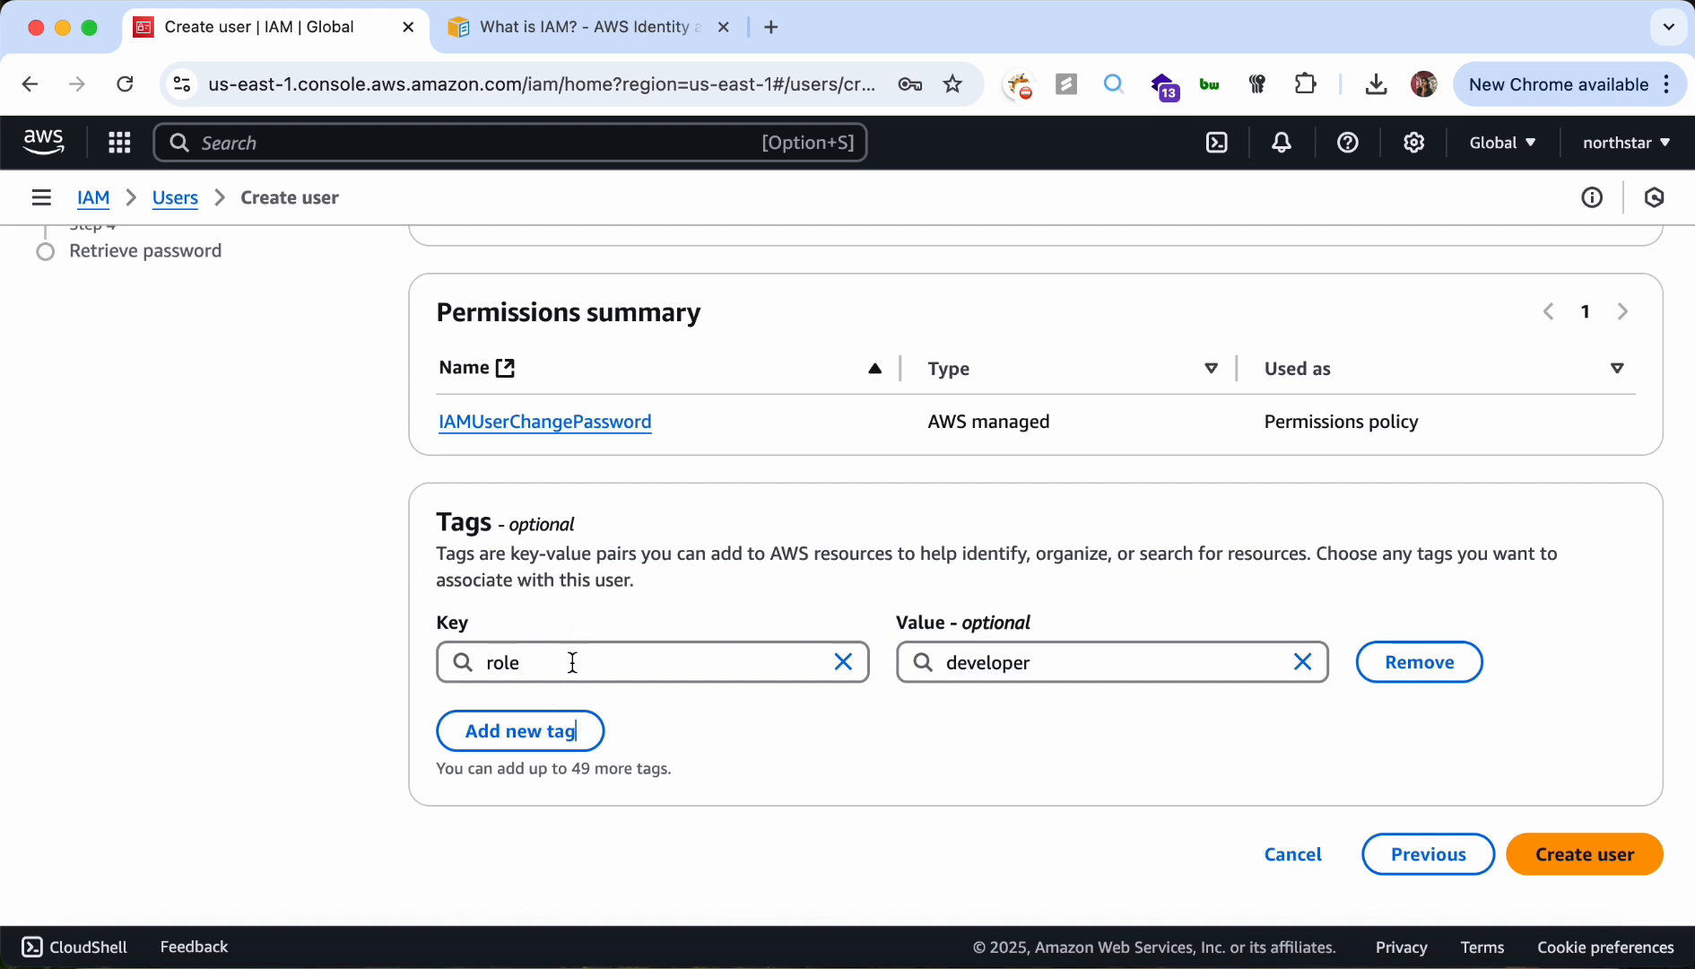
Finish the review and create the IAM user
{"action": "double_click", "coordinate": [545, 529]}
{"action": "left_click", "coordinate": [546, 531]}
{"action": "left_click", "coordinate": [628, 666]}
{"action": "left_click", "coordinate": [750, 610]}
{"action": "left_click", "coordinate": [1603, 852]}
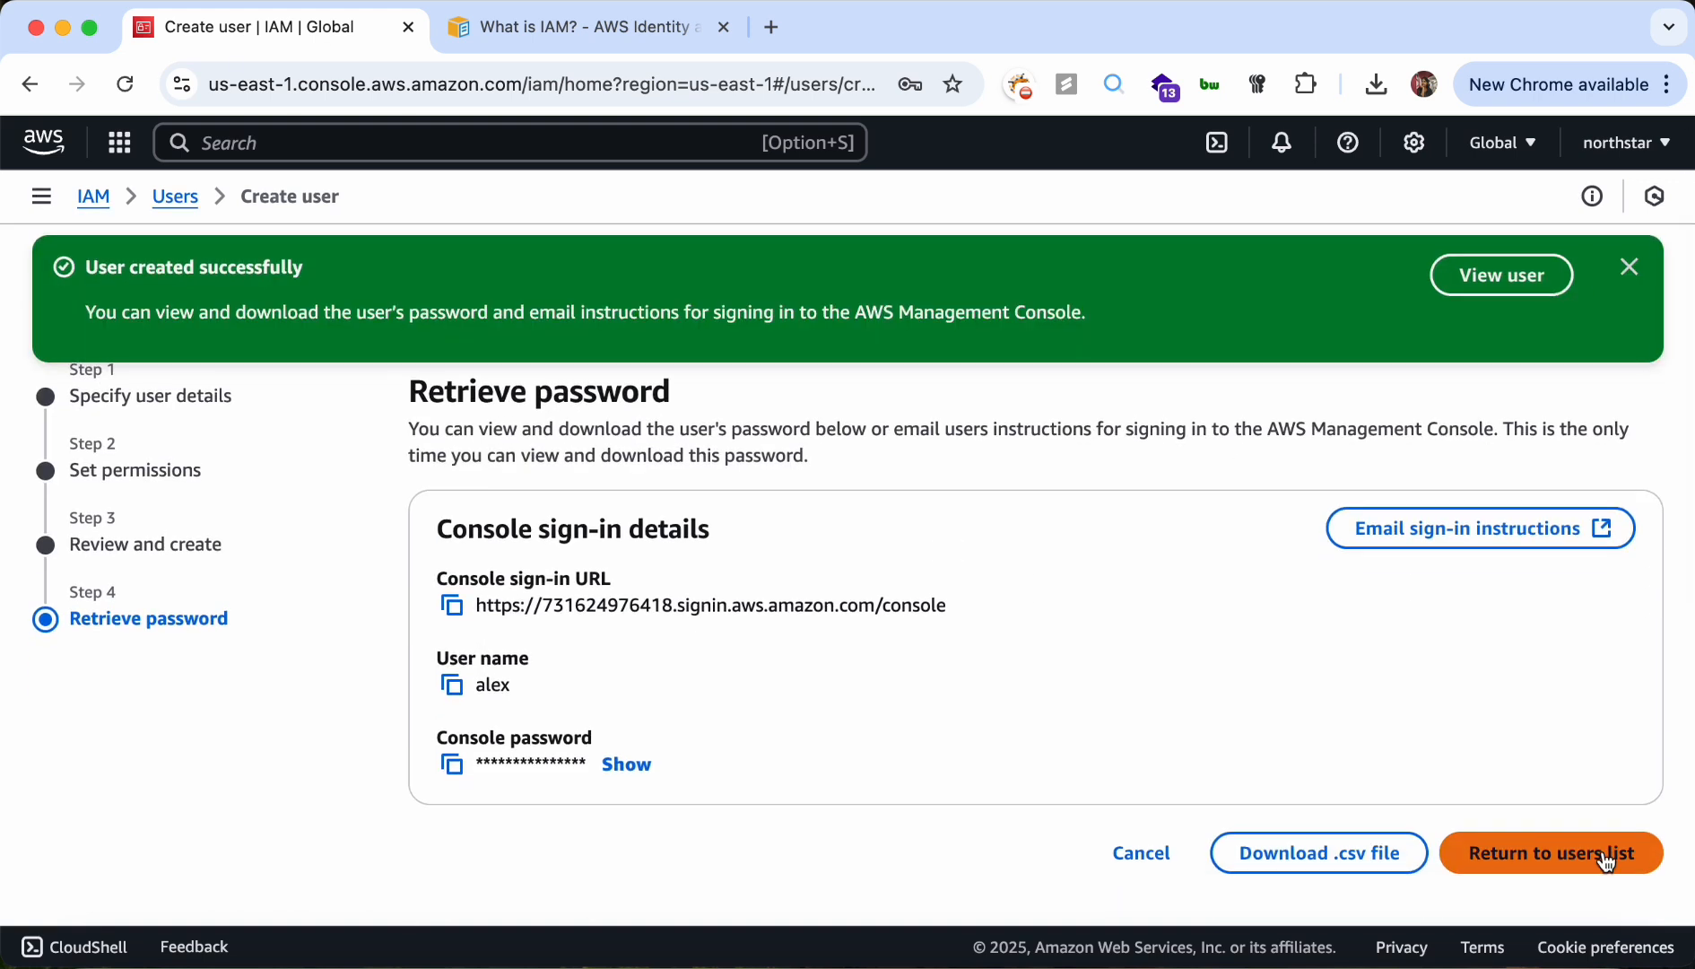
Download the new user's console sign-in credentials as a CSV file and return to the users list
{"action": "left_click", "coordinate": [1277, 867]}
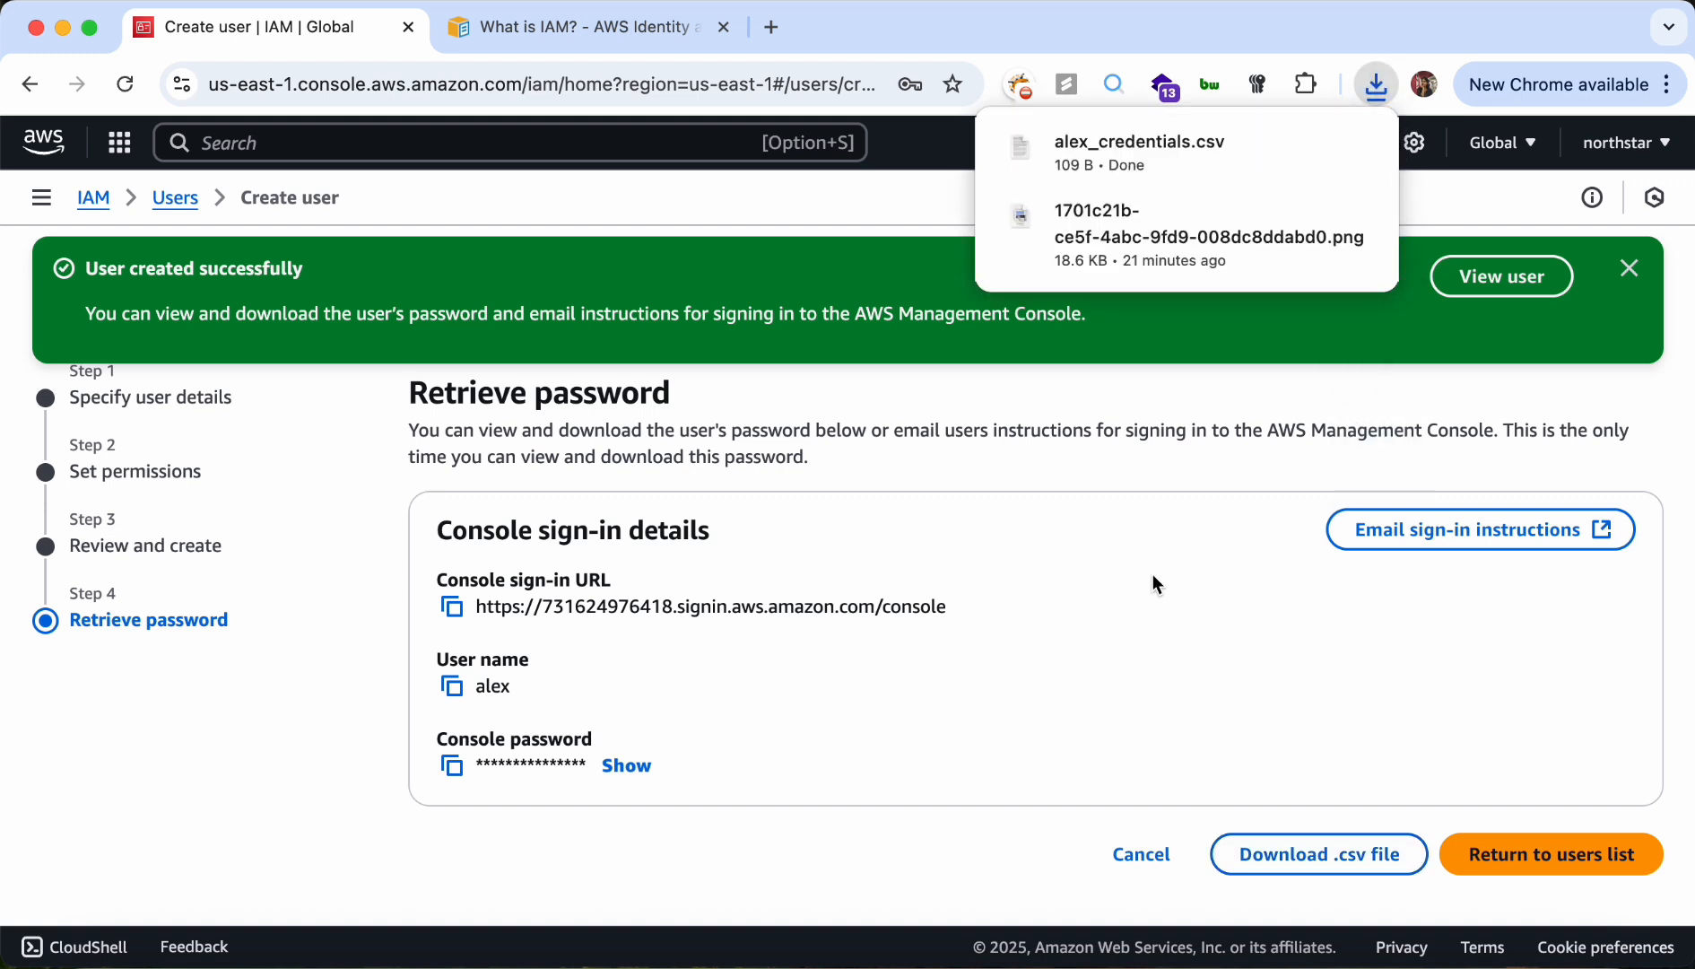
{"action": "scroll", "coordinate": [1147, 585], "scroll_direction": "up", "scroll_amount": 1}
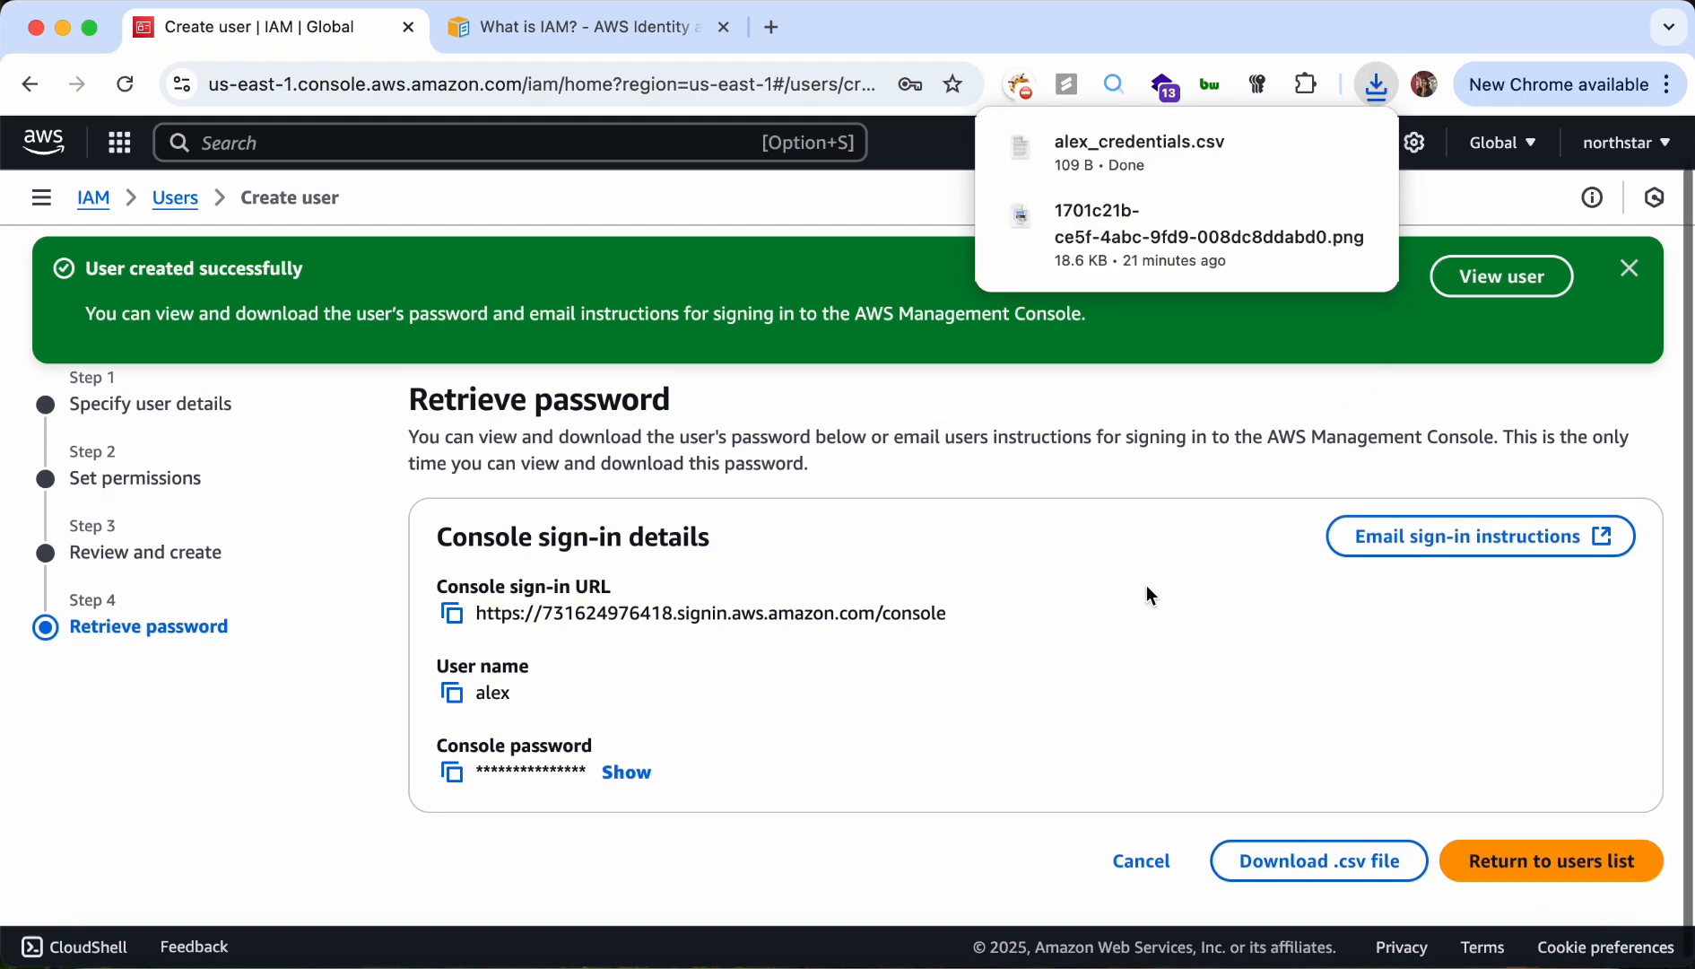
{"action": "left_click", "coordinate": [1542, 859]}
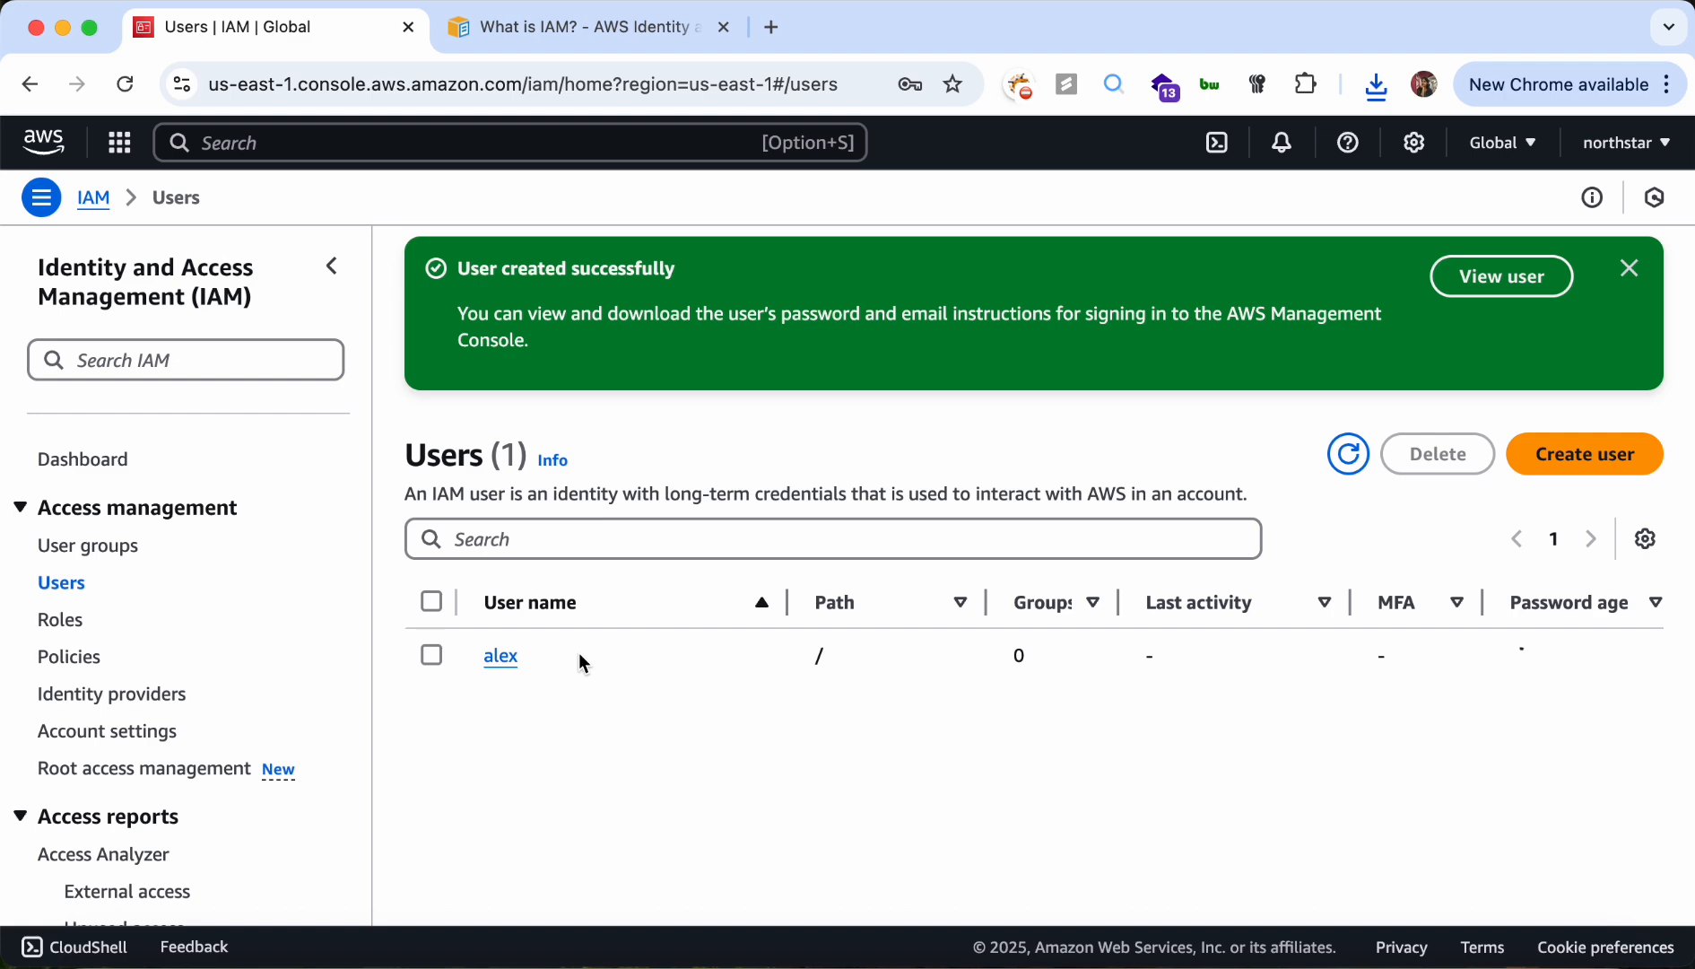
Open the new user's details and examine the permissions summary and the console sign-in, MFA and access key sections of the security credentials
{"action": "left_click", "coordinate": [502, 655]}
{"action": "scroll", "coordinate": [502, 669], "scroll_direction": "down", "scroll_amount": 2}
{"action": "scroll", "coordinate": [502, 668], "scroll_direction": "up", "scroll_amount": 1}
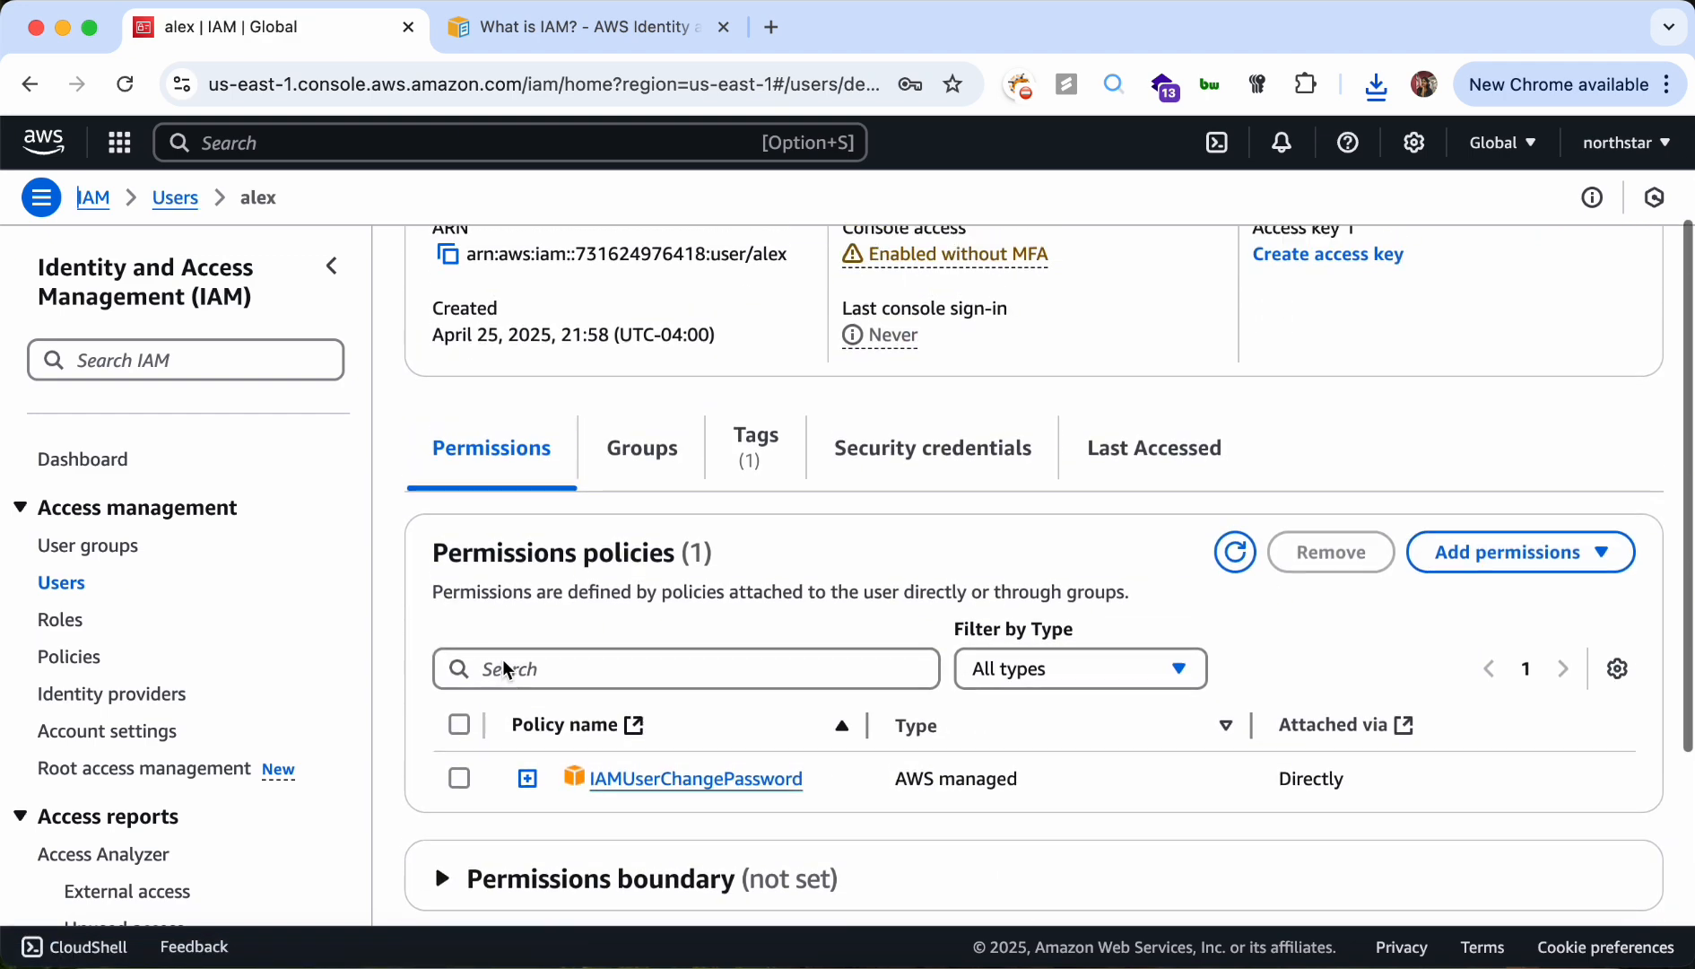
{"action": "scroll", "coordinate": [503, 668], "scroll_direction": "up", "scroll_amount": 1}
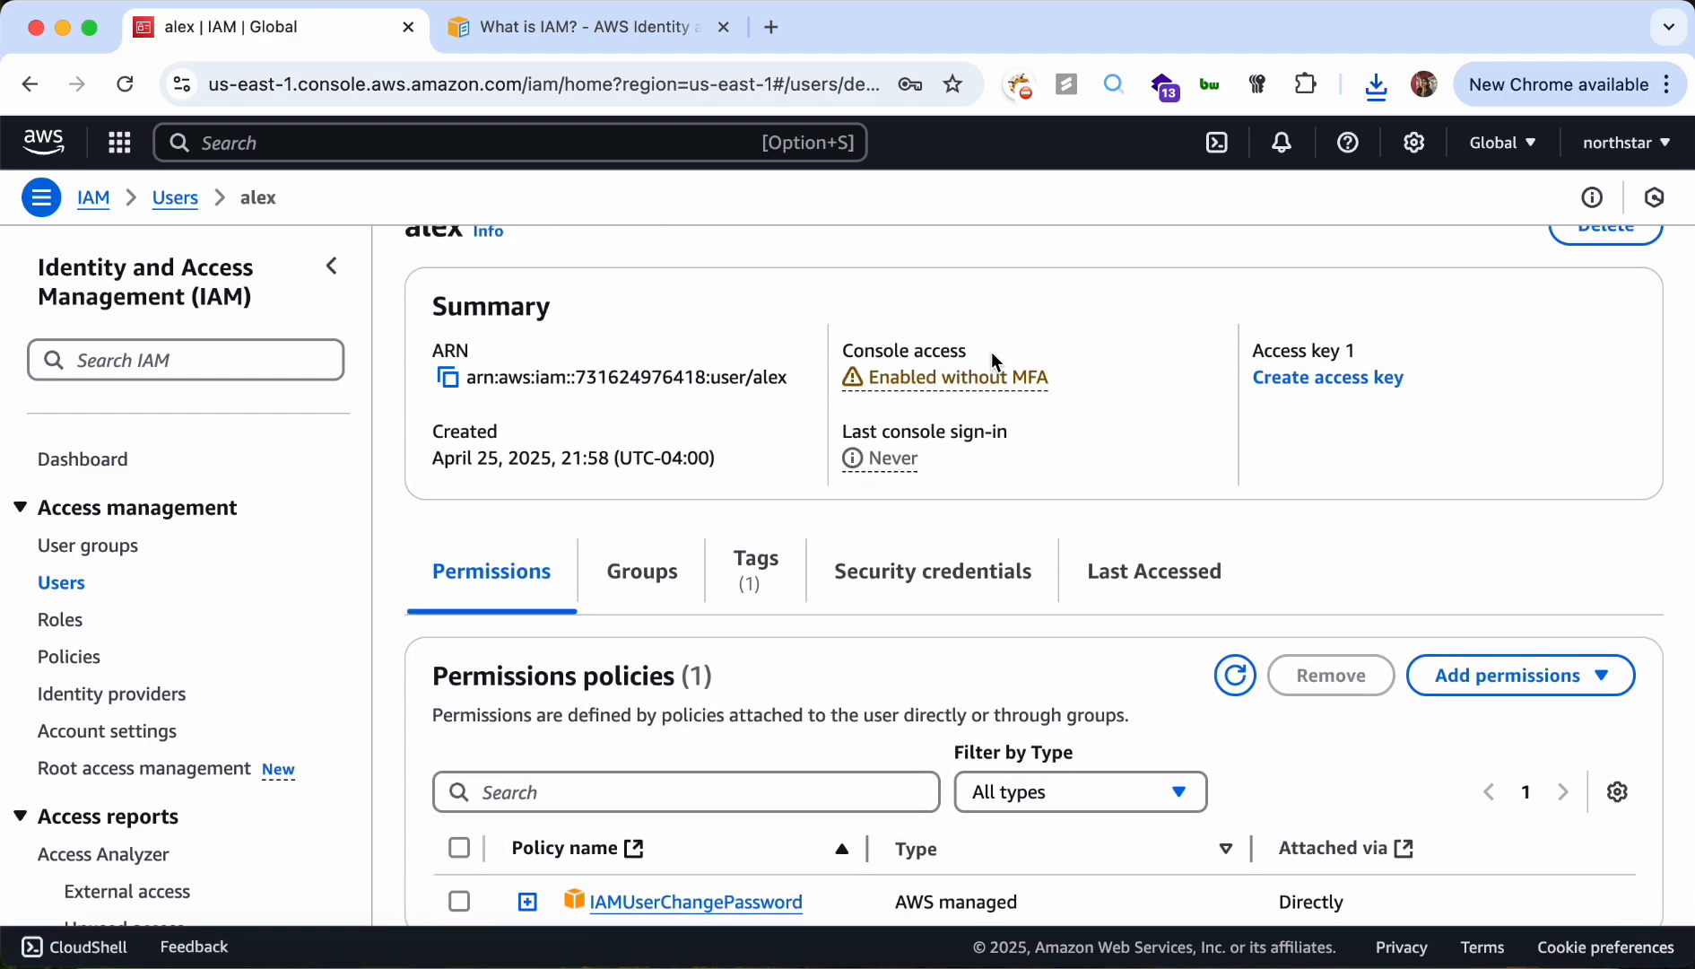
{"action": "left_click", "coordinate": [914, 579]}
{"action": "scroll", "coordinate": [915, 579], "scroll_direction": "down", "scroll_amount": 8}
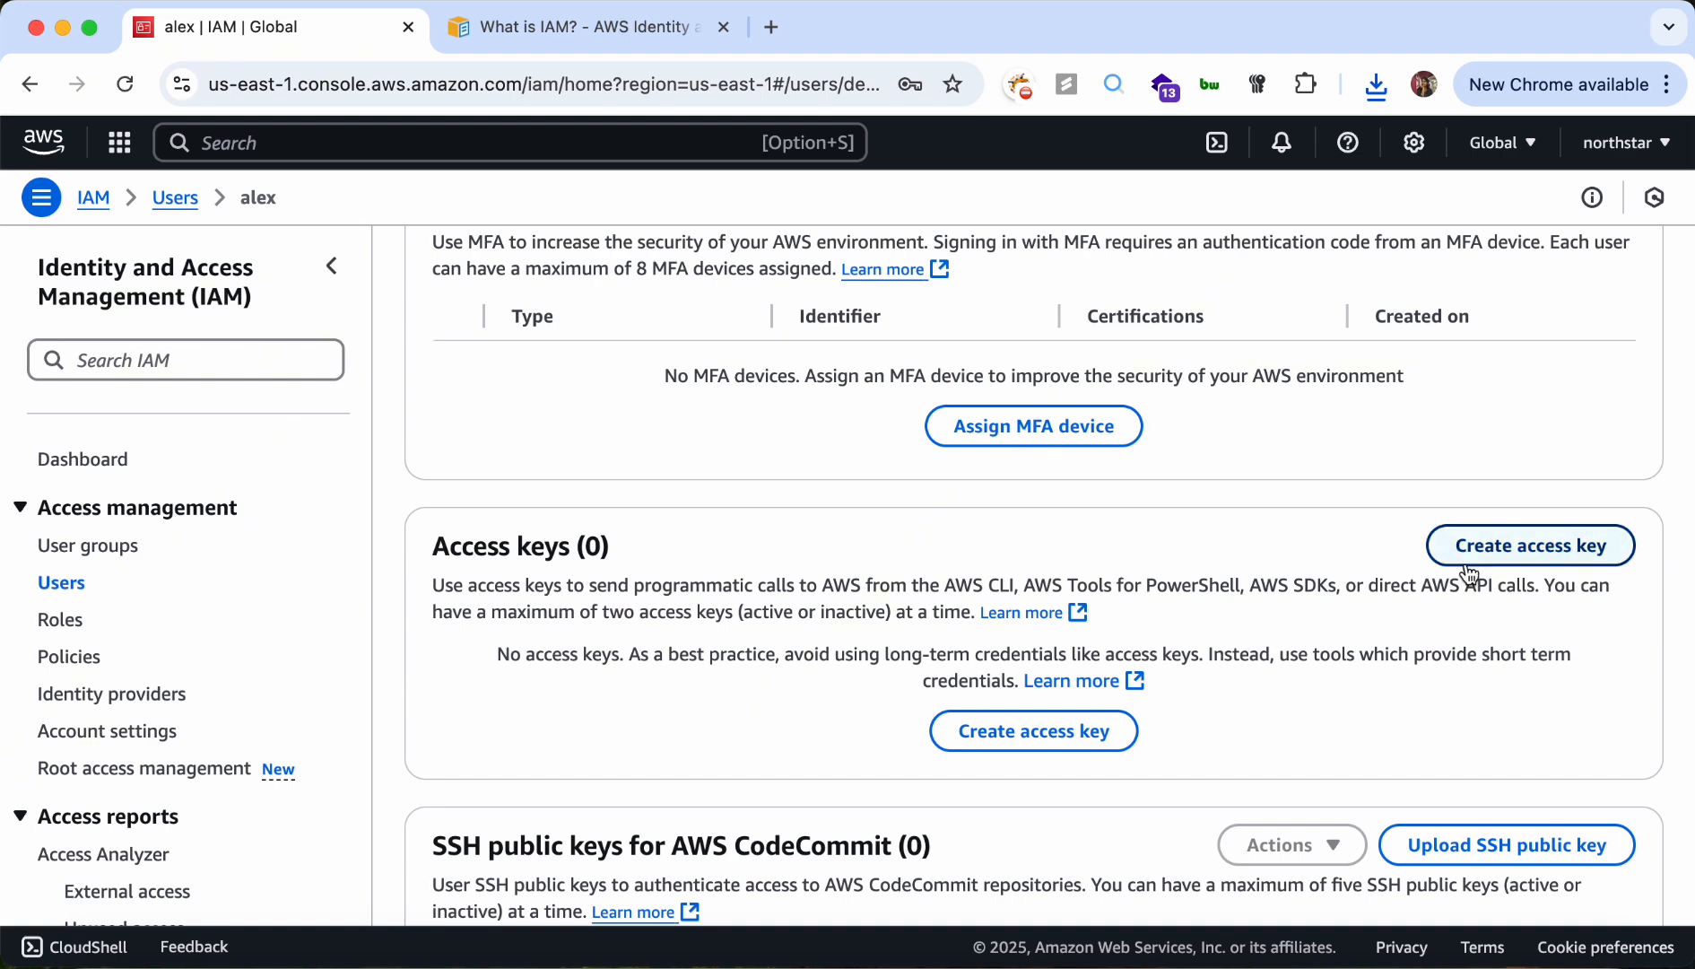
{"action": "scroll", "coordinate": [1468, 574], "scroll_direction": "up", "scroll_amount": 7}
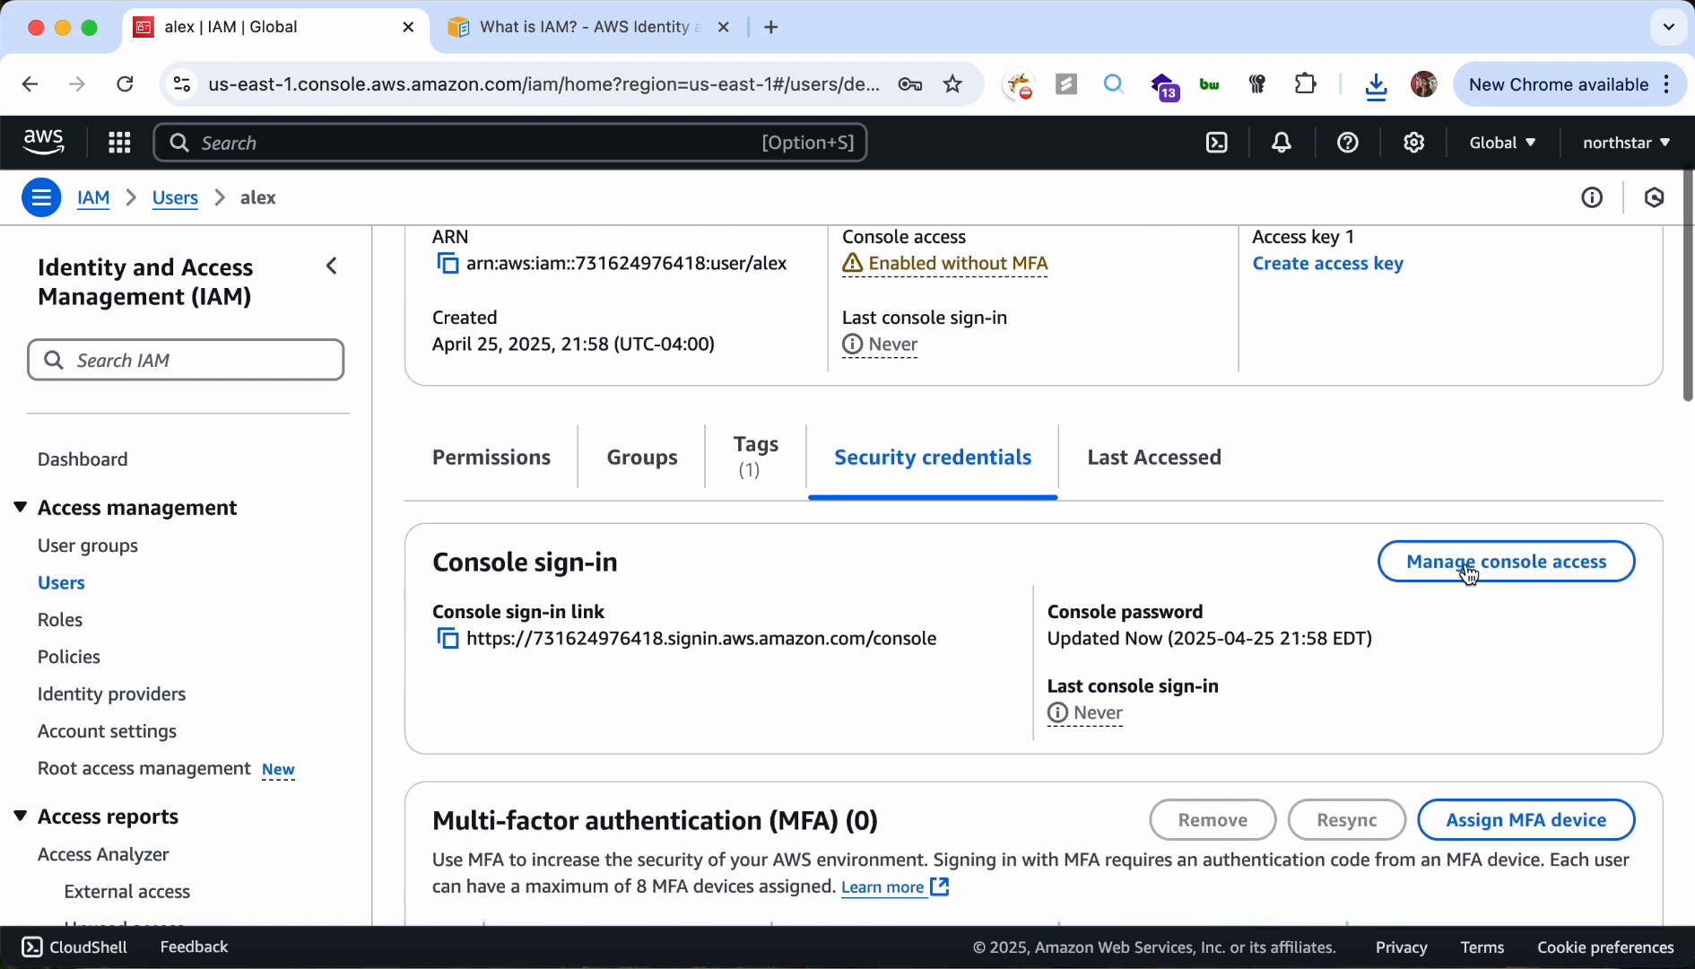
{"action": "scroll", "coordinate": [1468, 574], "scroll_direction": "up", "scroll_amount": 1}
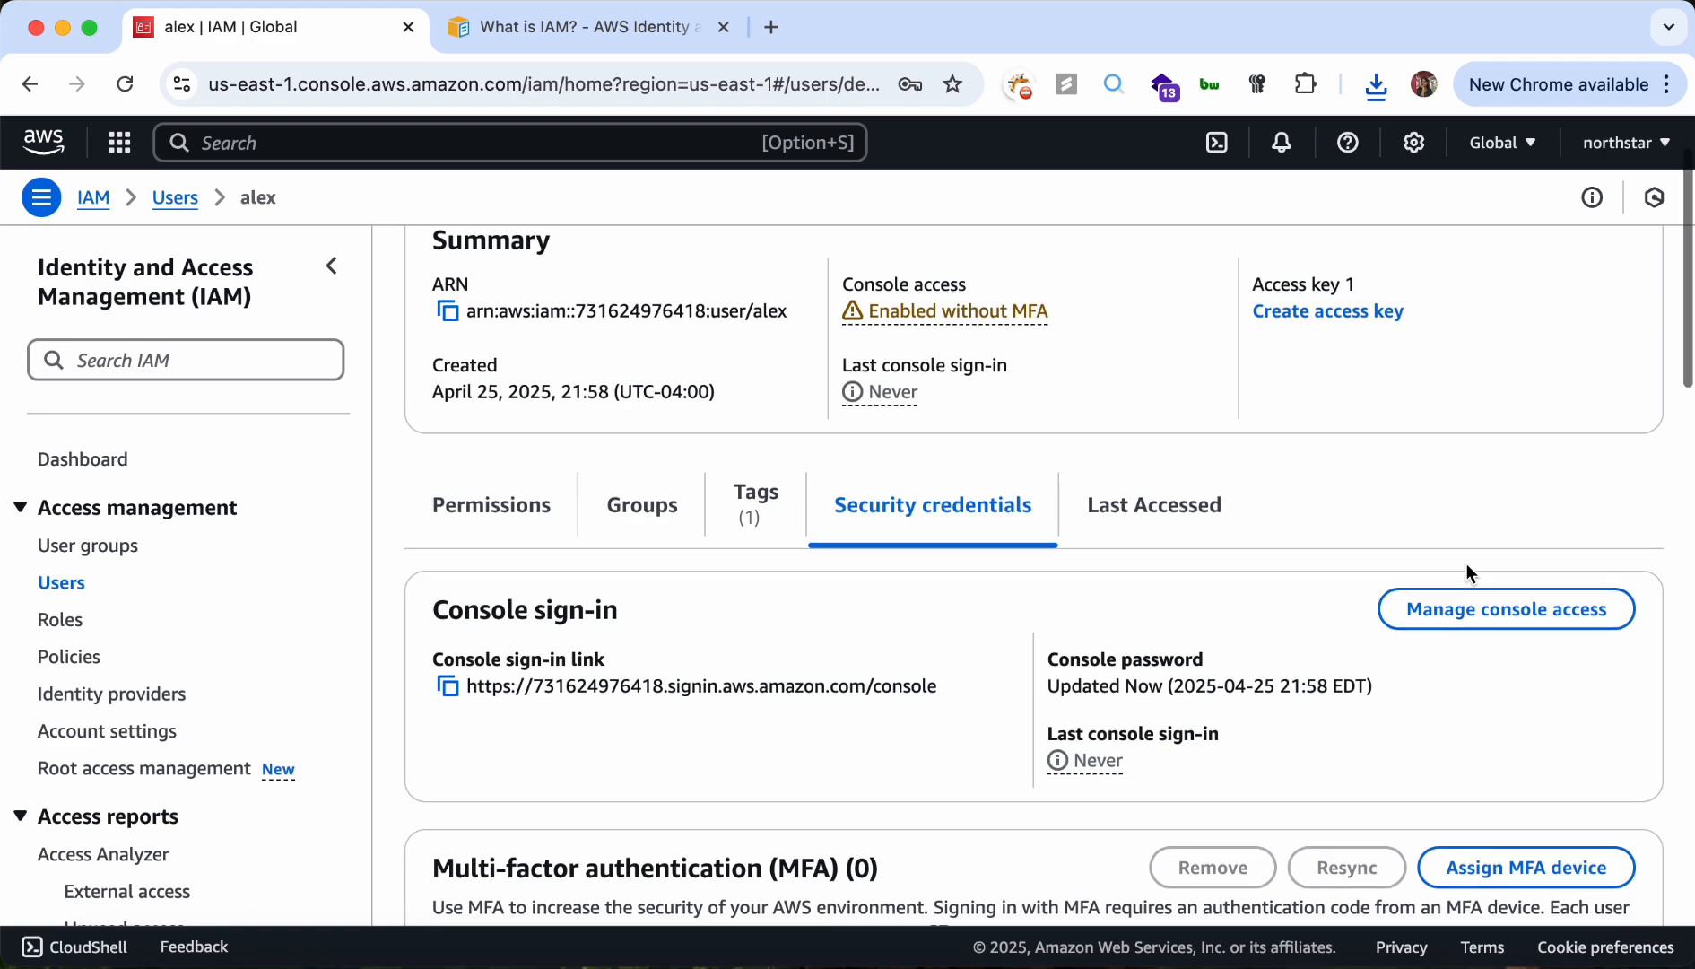
{"action": "scroll", "coordinate": [1467, 572], "scroll_direction": "down", "scroll_amount": 1}
{"action": "scroll", "coordinate": [1467, 571], "scroll_direction": "up", "scroll_amount": 2}
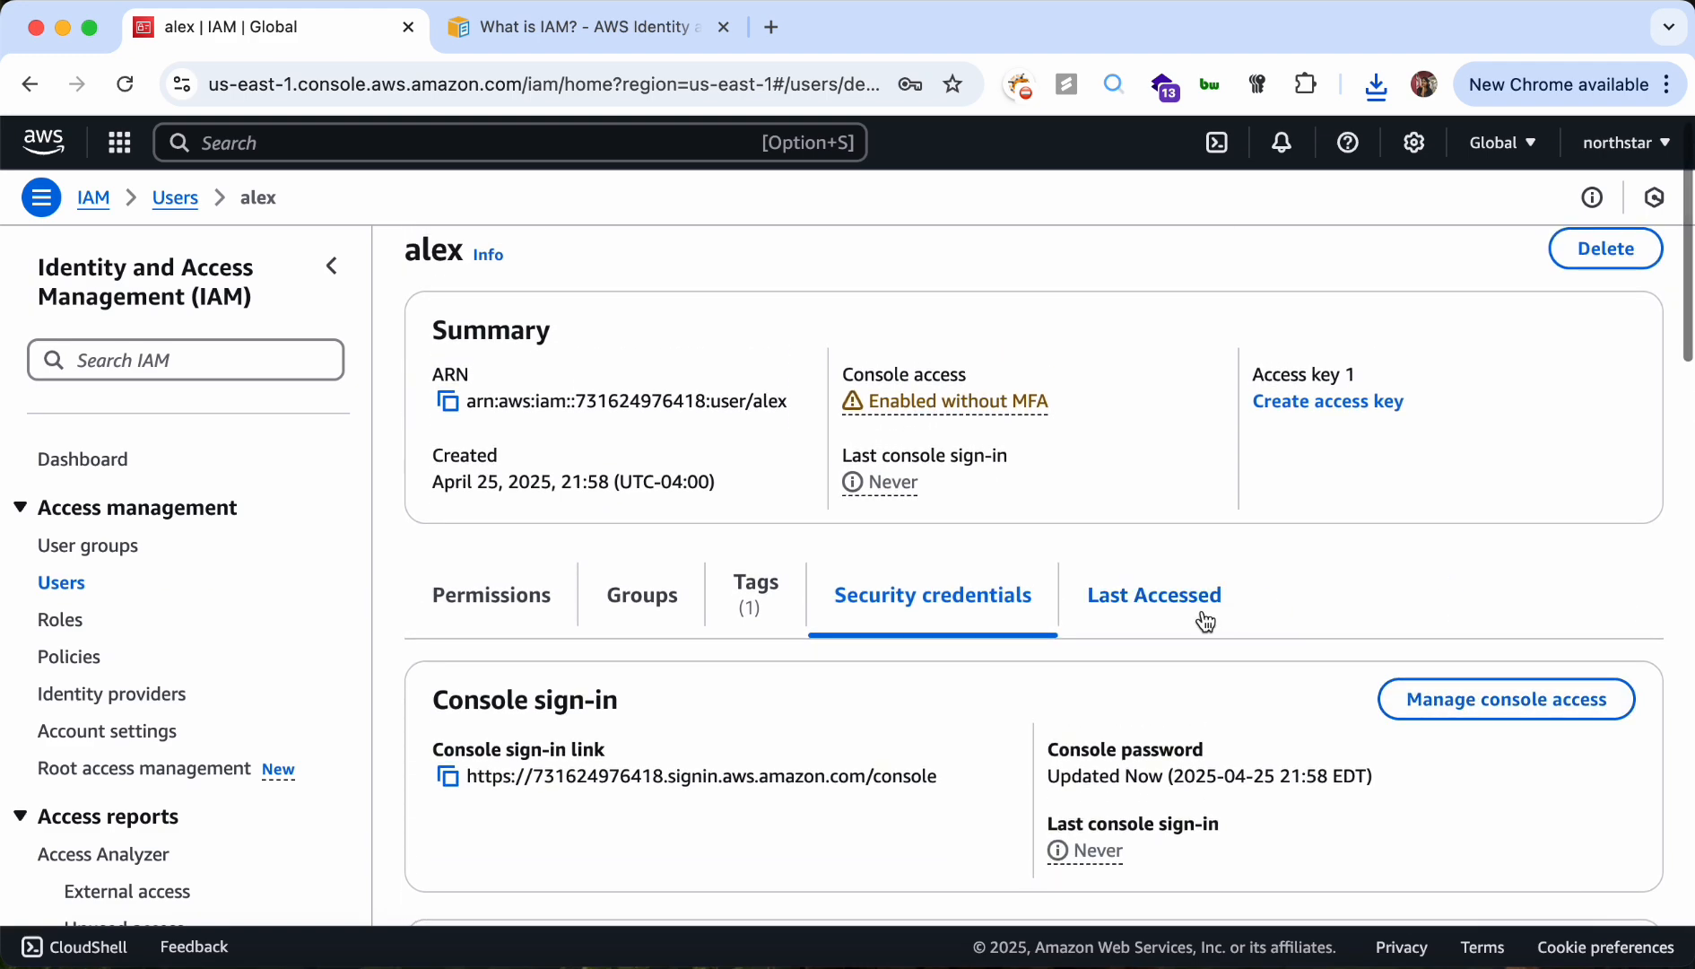
{"action": "scroll", "coordinate": [1205, 621], "scroll_direction": "up", "scroll_amount": 1}
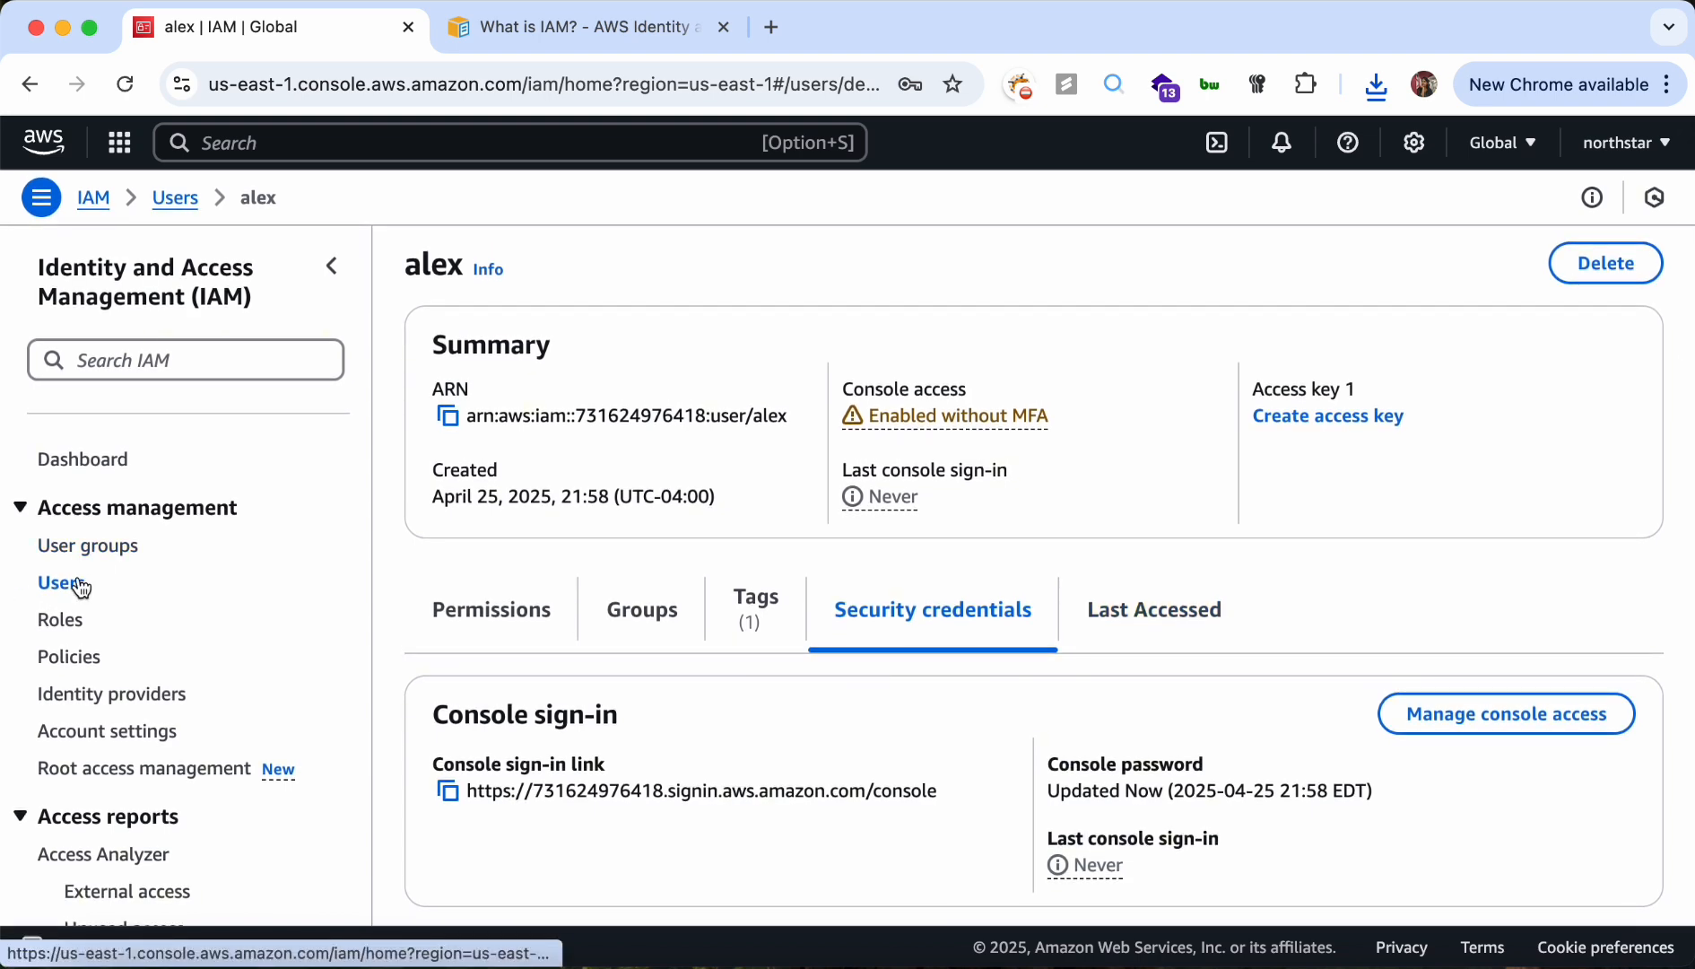
Start creating an access key for the user and set its use case to Application running on an AWS compute service
{"action": "scroll", "coordinate": [583, 606], "scroll_direction": "down", "scroll_amount": 5}
{"action": "scroll", "coordinate": [583, 613], "scroll_direction": "down", "scroll_amount": 4}
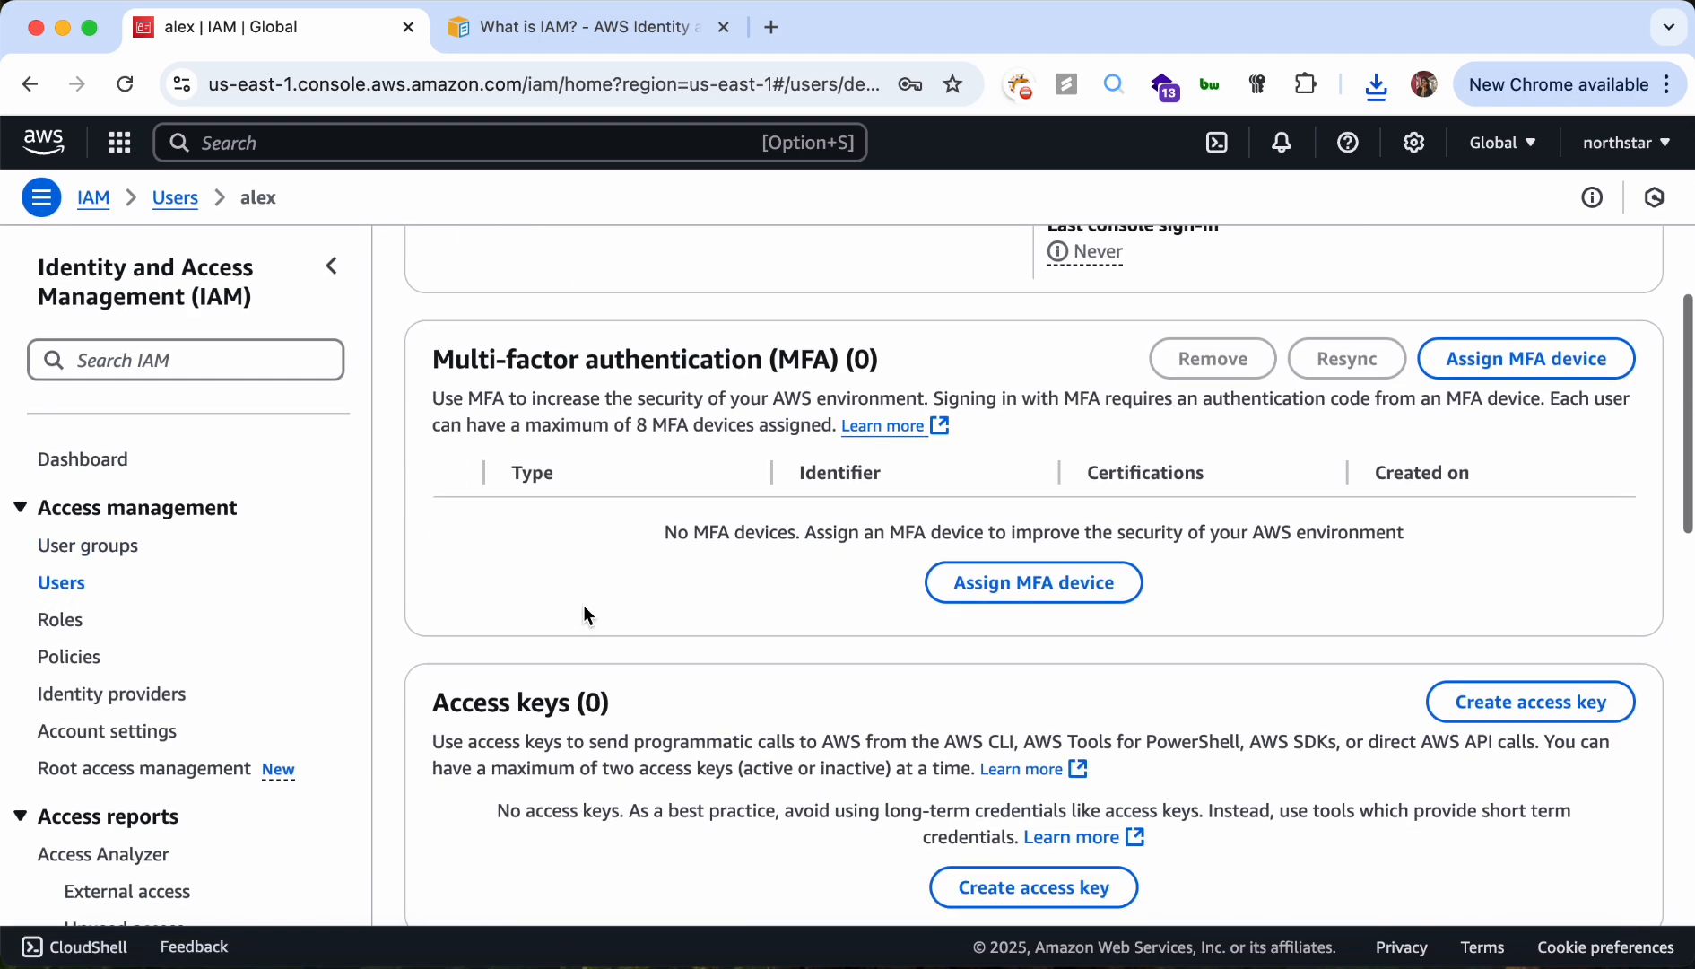
{"action": "left_click", "coordinate": [1576, 484]}
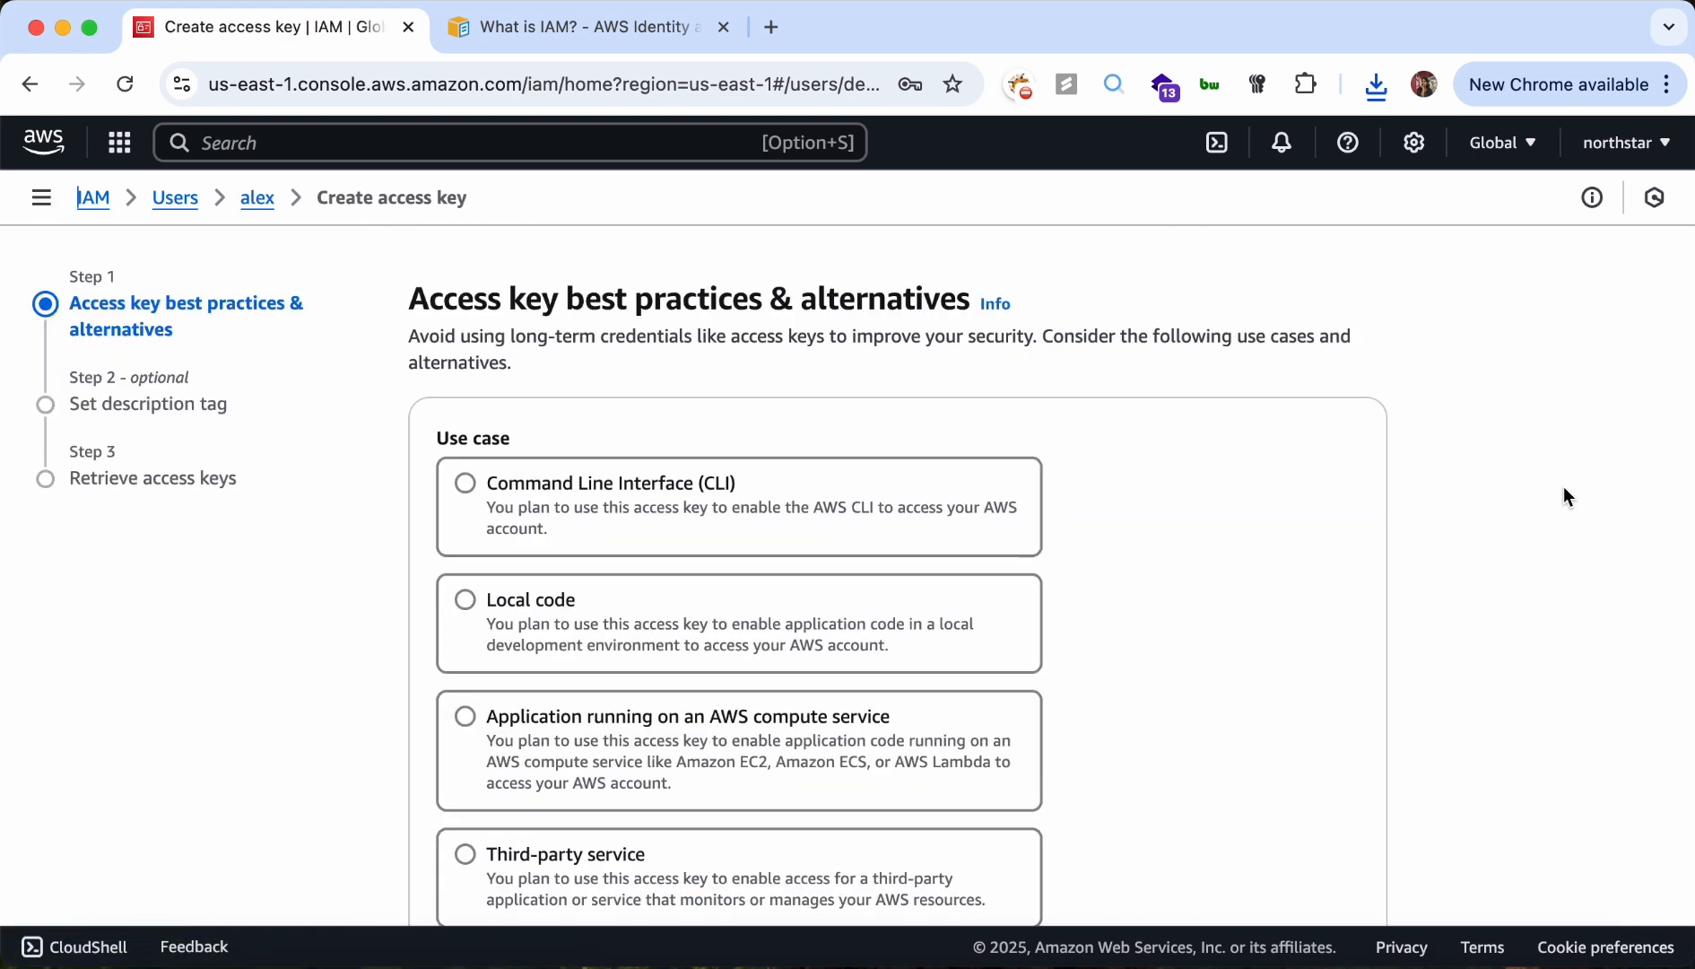
{"action": "scroll", "coordinate": [891, 669], "scroll_direction": "down", "scroll_amount": 3}
{"action": "scroll", "coordinate": [720, 599], "scroll_direction": "up", "scroll_amount": 2}
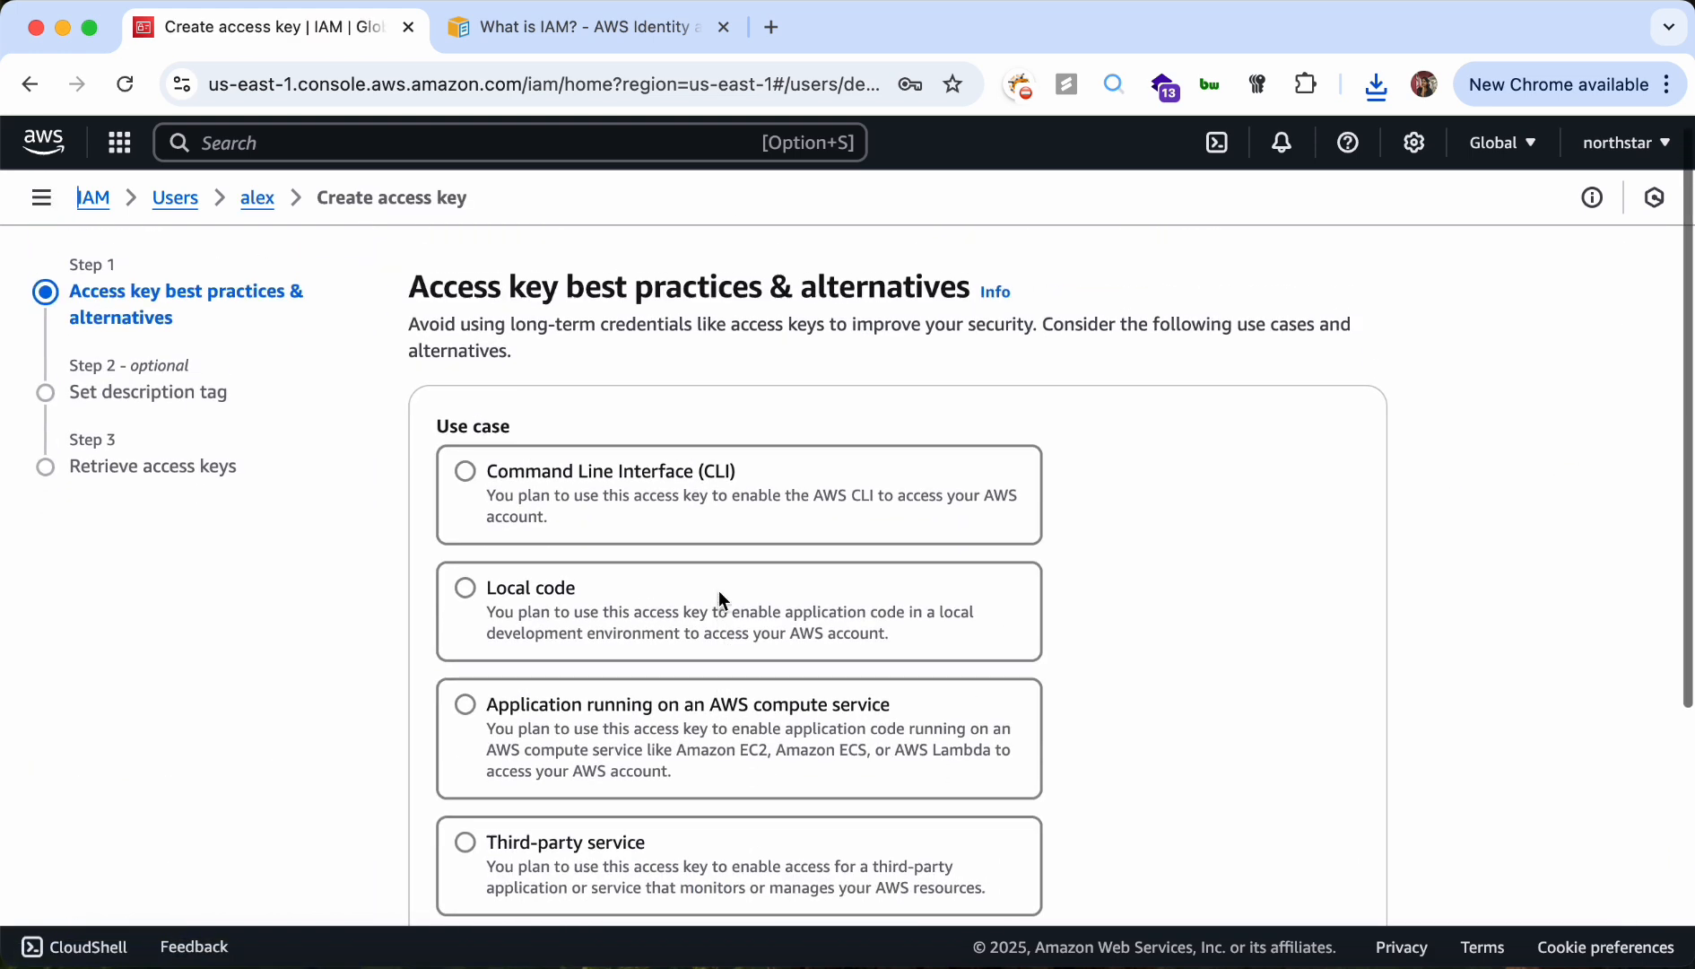
{"action": "left_click", "coordinate": [718, 502]}
{"action": "scroll", "coordinate": [717, 502], "scroll_direction": "down", "scroll_amount": 3}
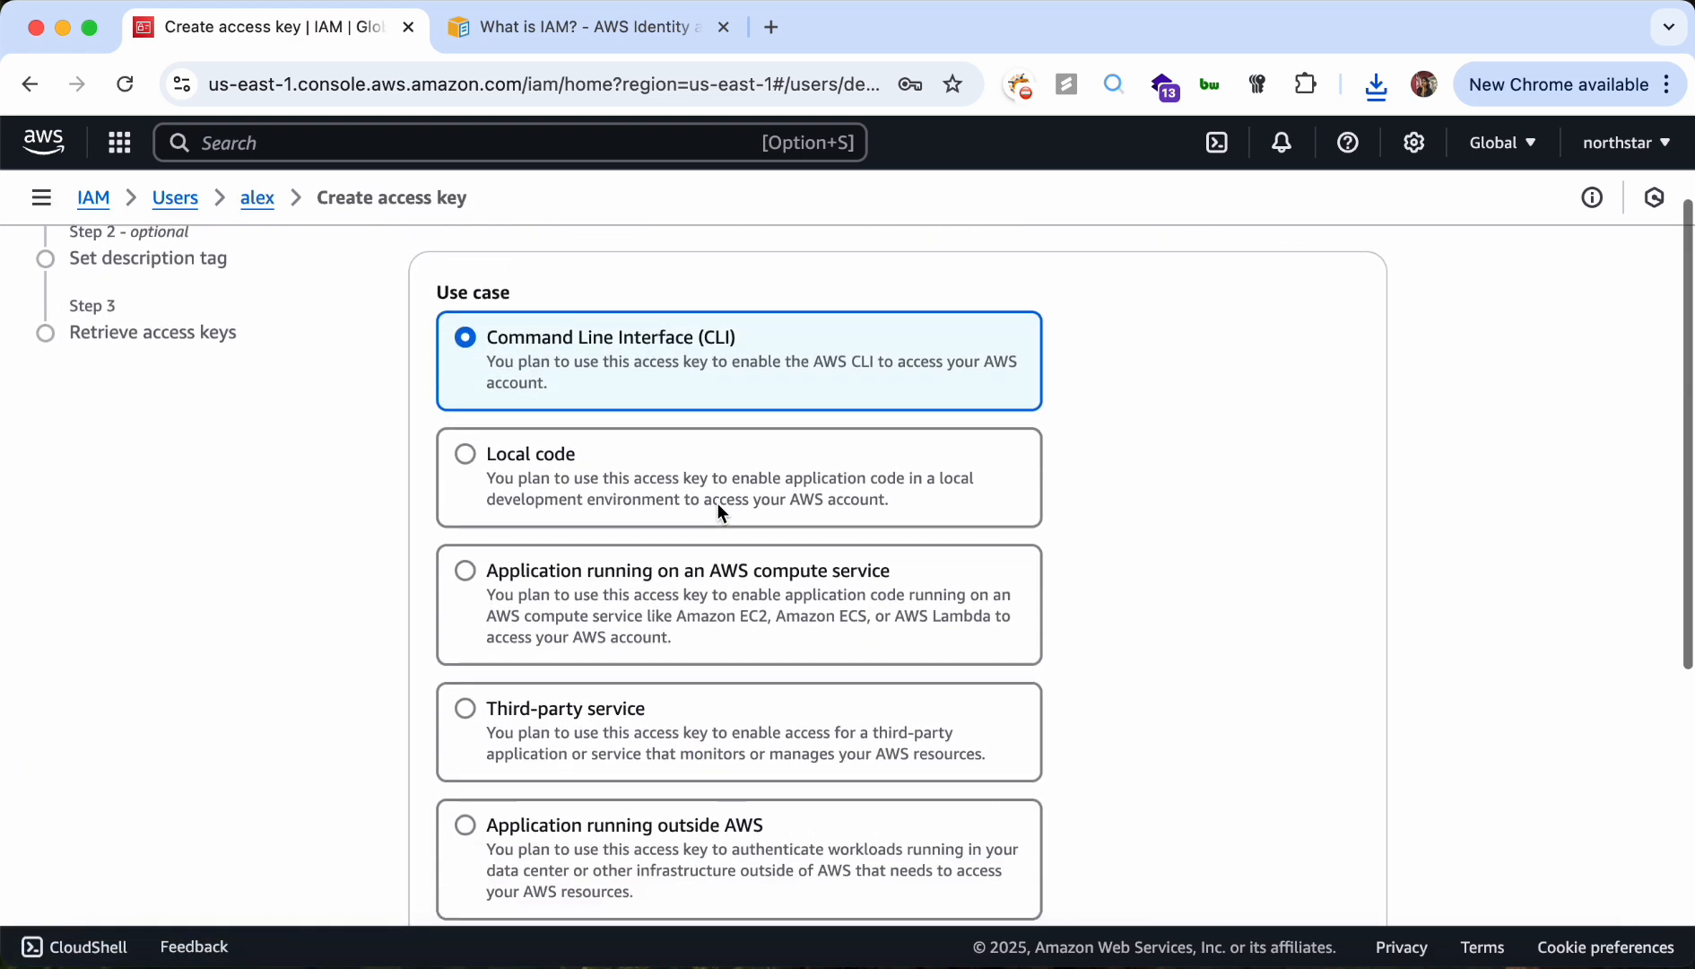
{"action": "scroll", "coordinate": [684, 641], "scroll_direction": "down", "scroll_amount": 2}
{"action": "left_click", "coordinate": [685, 580]}
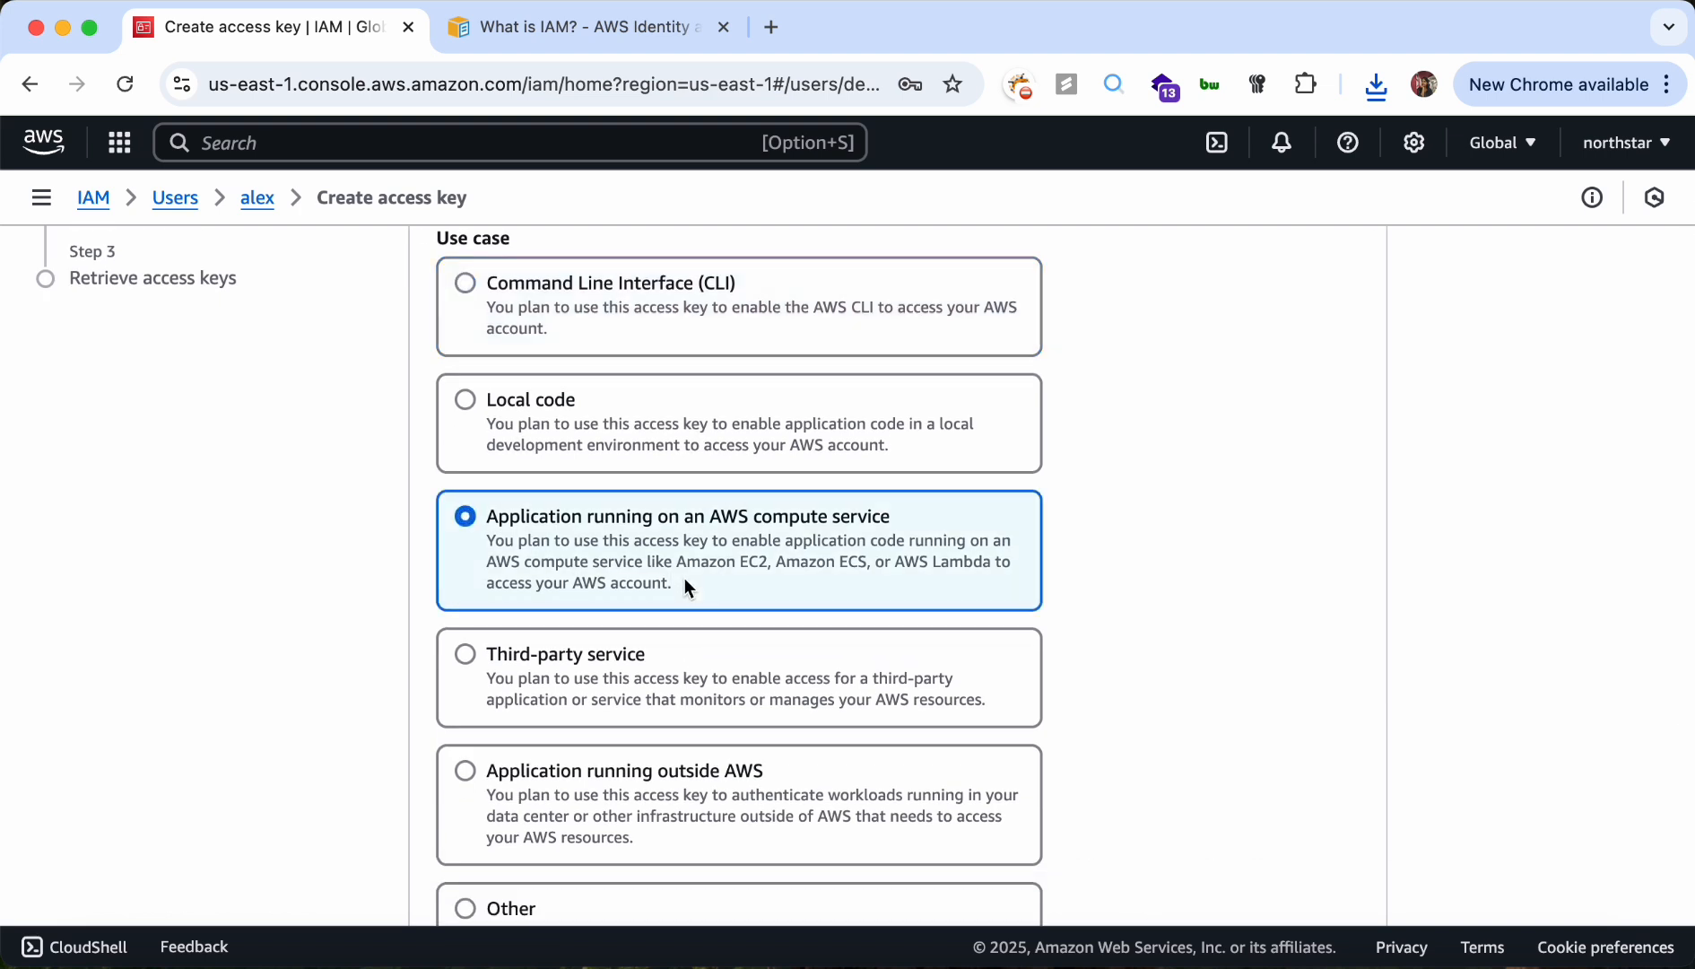
Acknowledge the alternative recommendation for the access key and proceed to the optional description tag
{"action": "scroll", "coordinate": [684, 585], "scroll_direction": "down", "scroll_amount": 1}
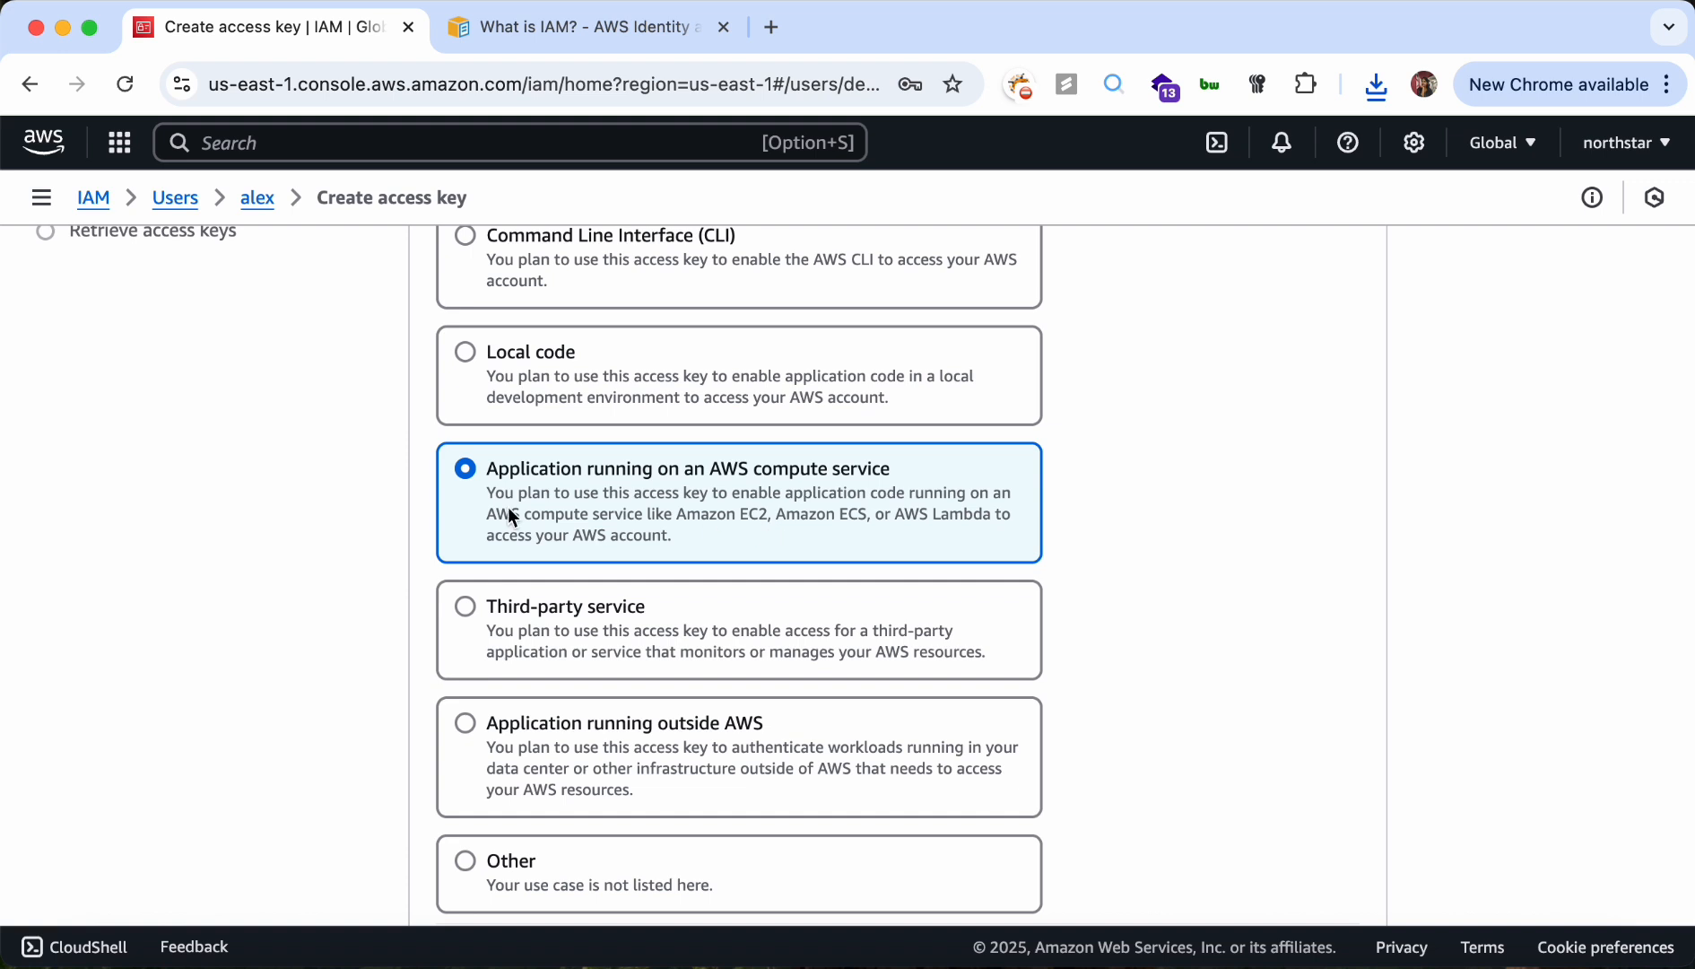
{"action": "scroll", "coordinate": [667, 480], "scroll_direction": "down", "scroll_amount": 5}
{"action": "scroll", "coordinate": [667, 479], "scroll_direction": "down", "scroll_amount": 4}
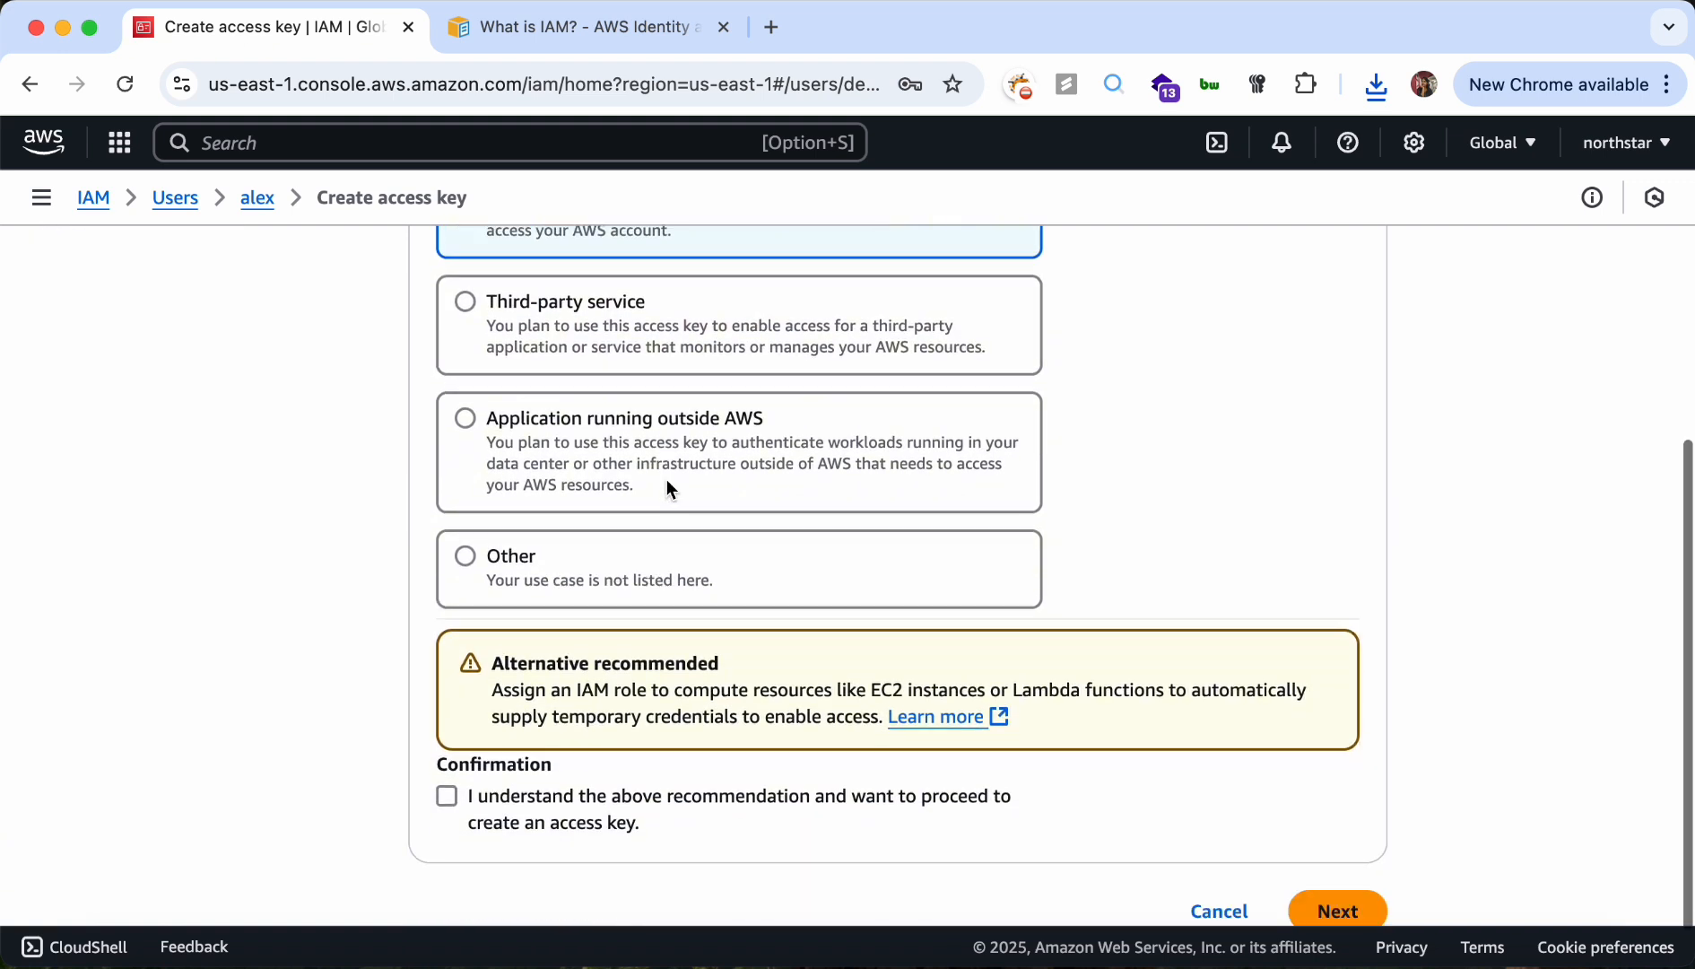
{"action": "left_click", "coordinate": [447, 740]}
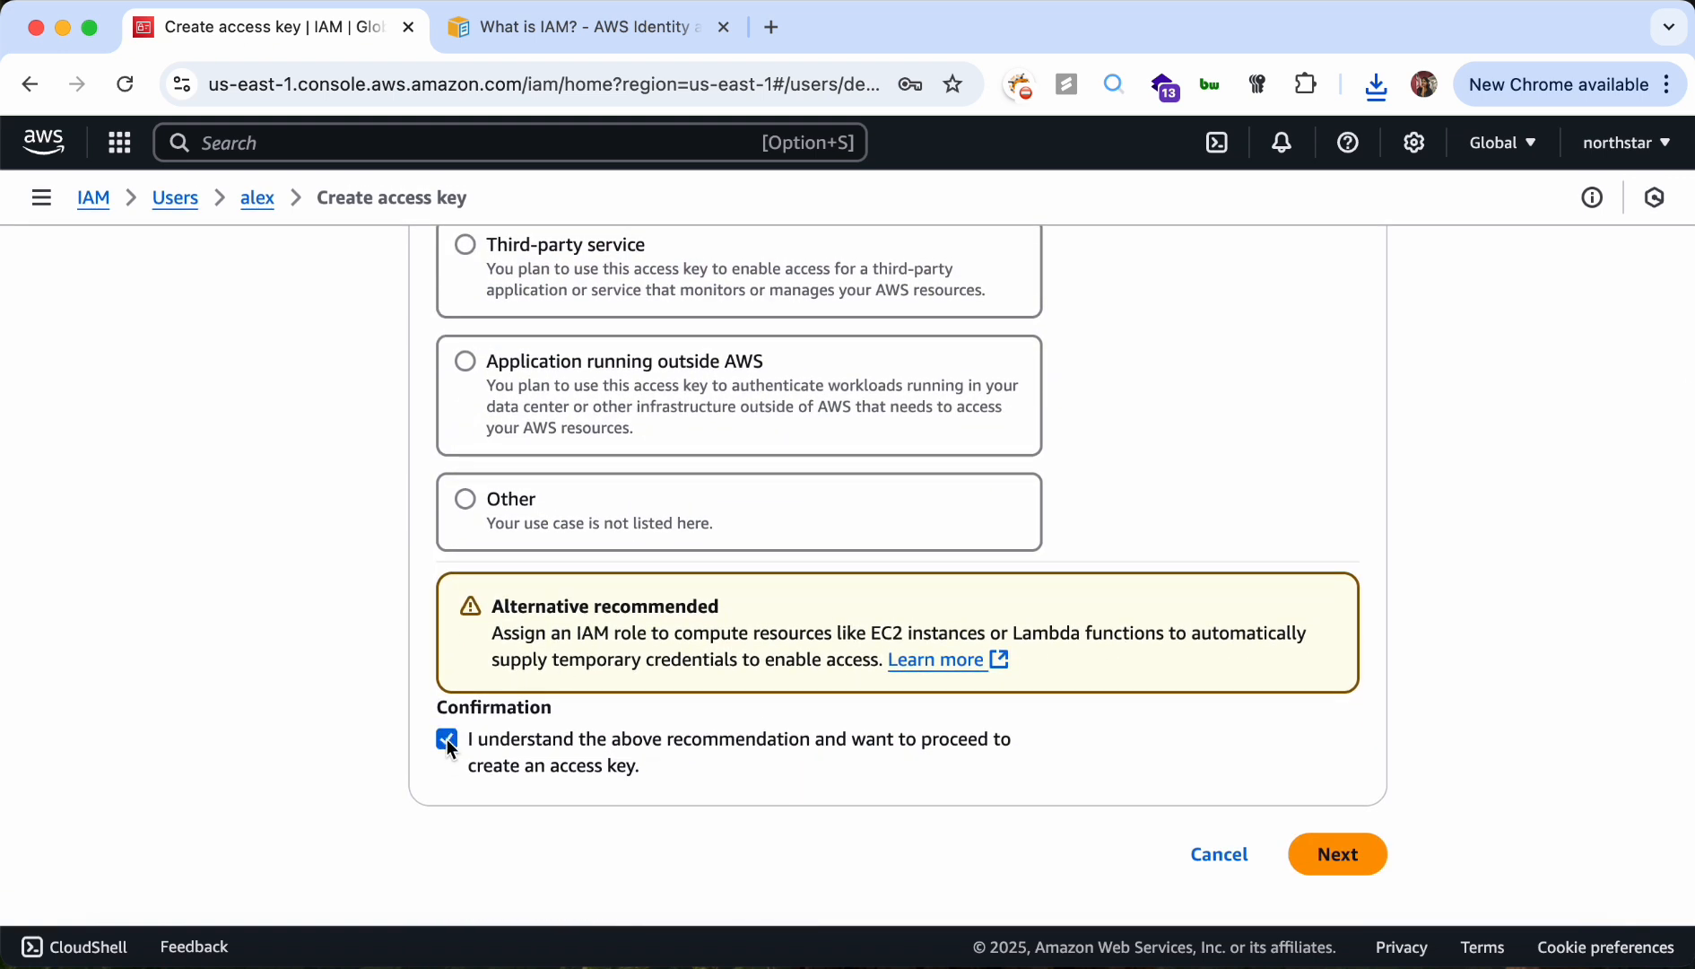
{"action": "left_click", "coordinate": [1345, 854]}
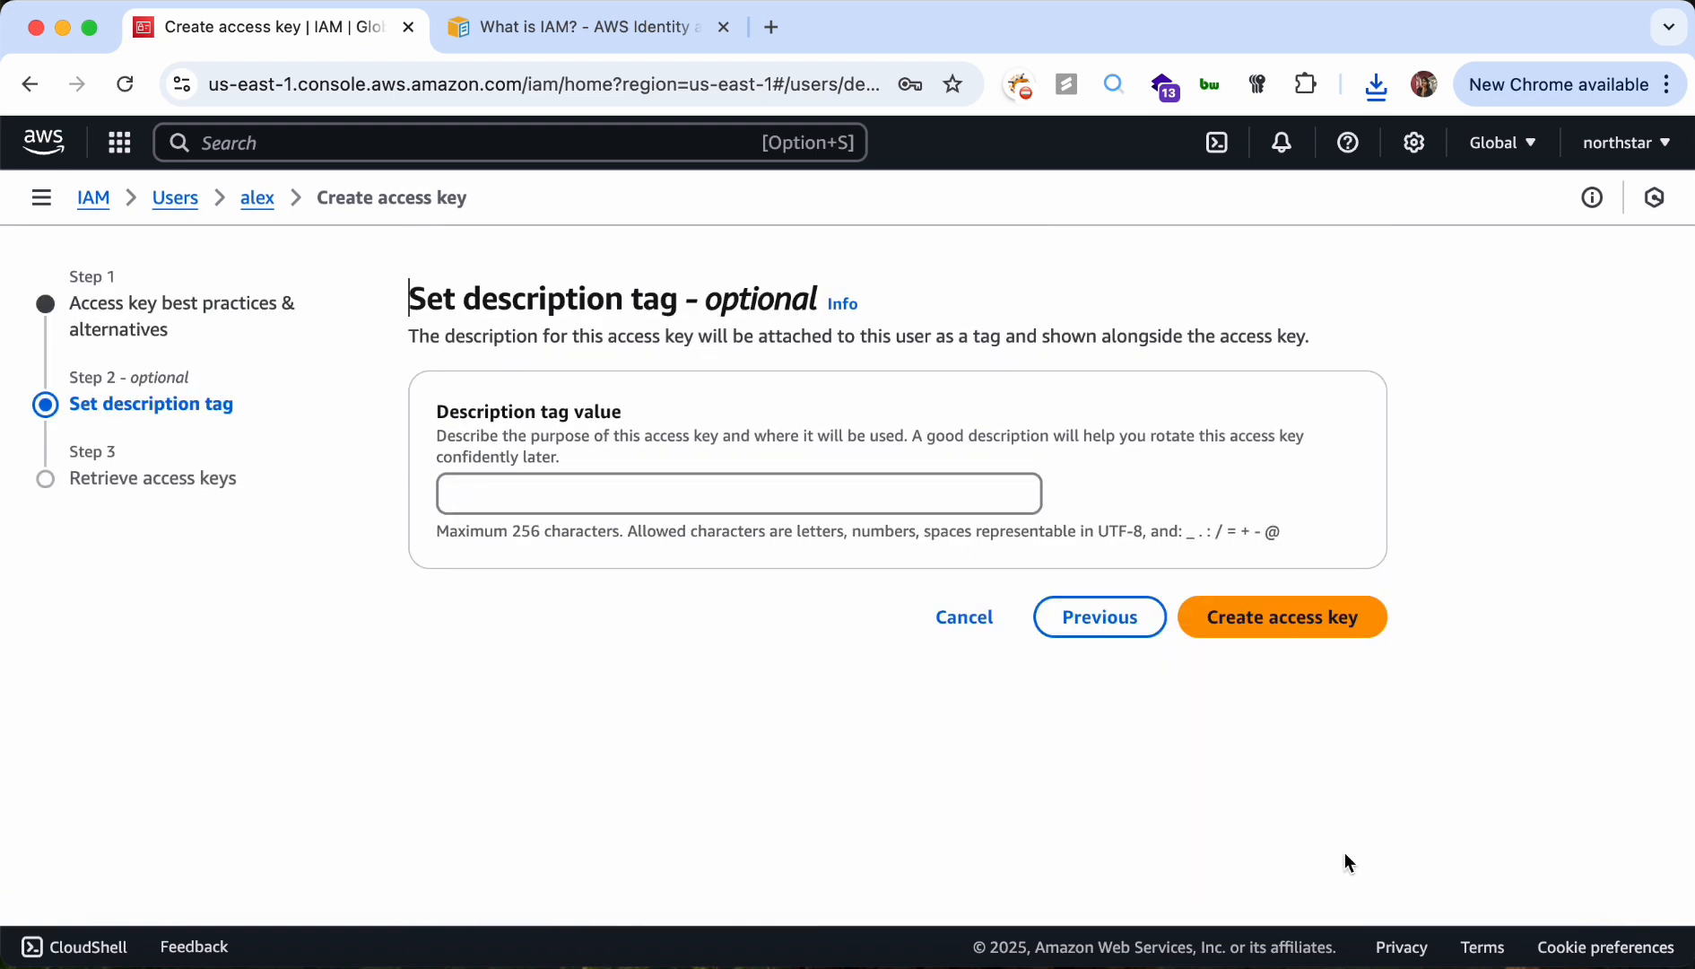
Create the access key without a description tag and download it as a CSV file before returning to the user's details
{"action": "left_click", "coordinate": [729, 512]}
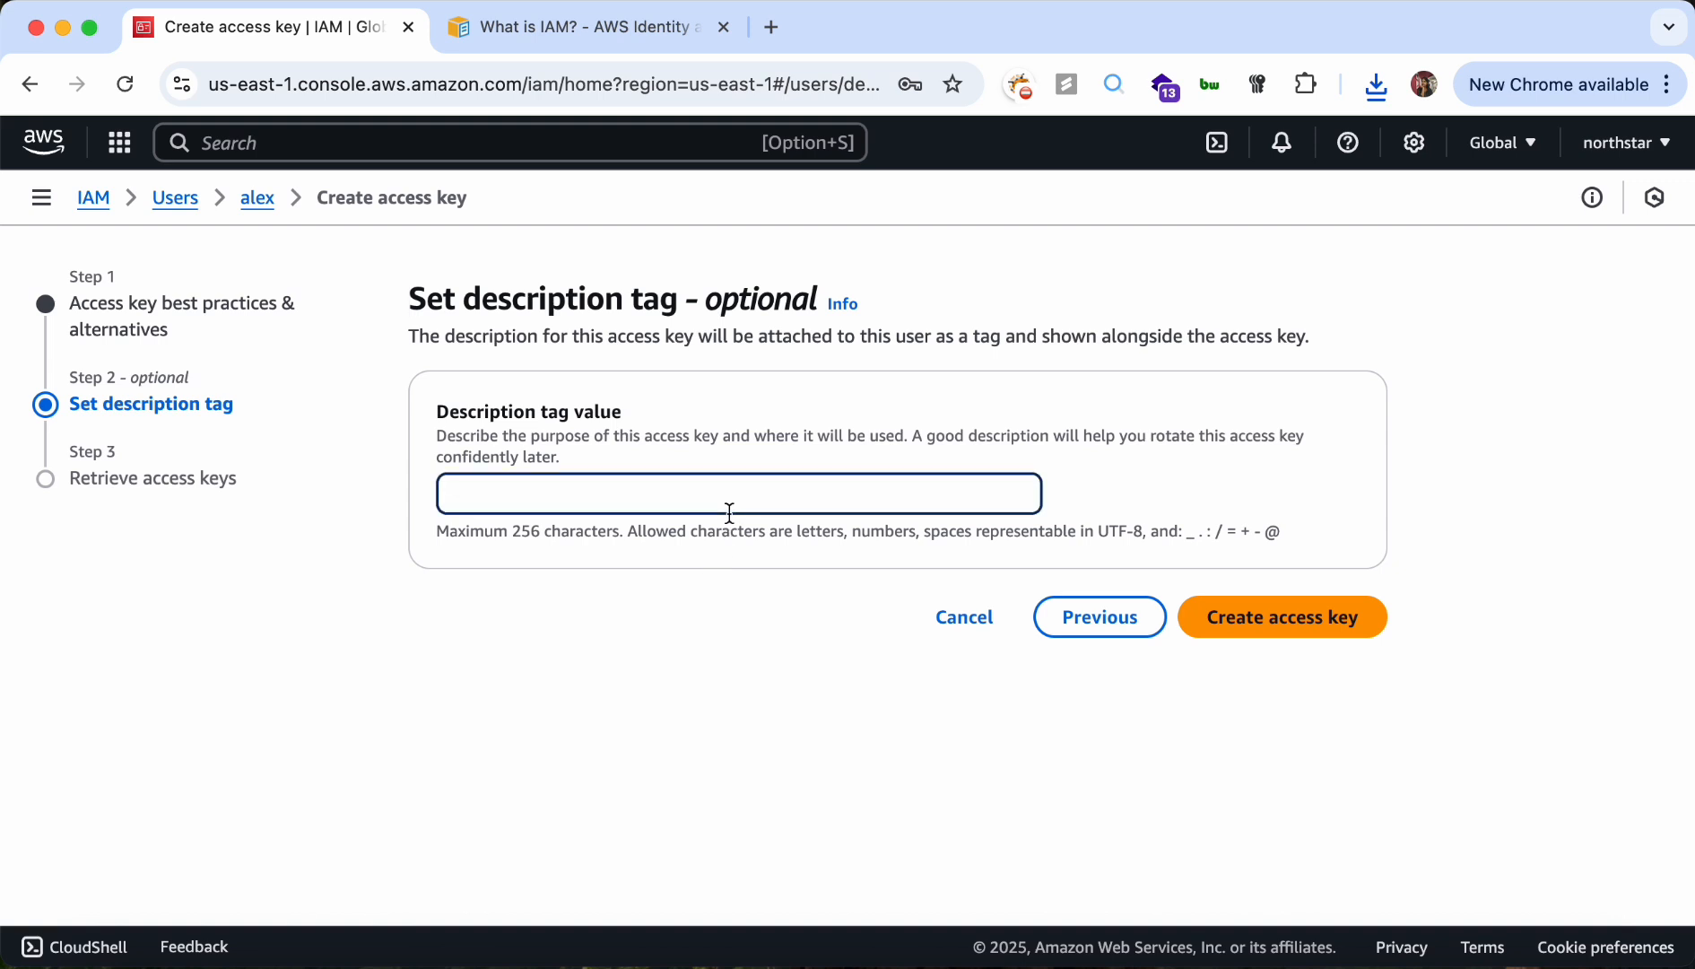
{"action": "left_click", "coordinate": [1330, 625]}
{"action": "scroll", "coordinate": [1328, 616], "scroll_direction": "down", "scroll_amount": 2}
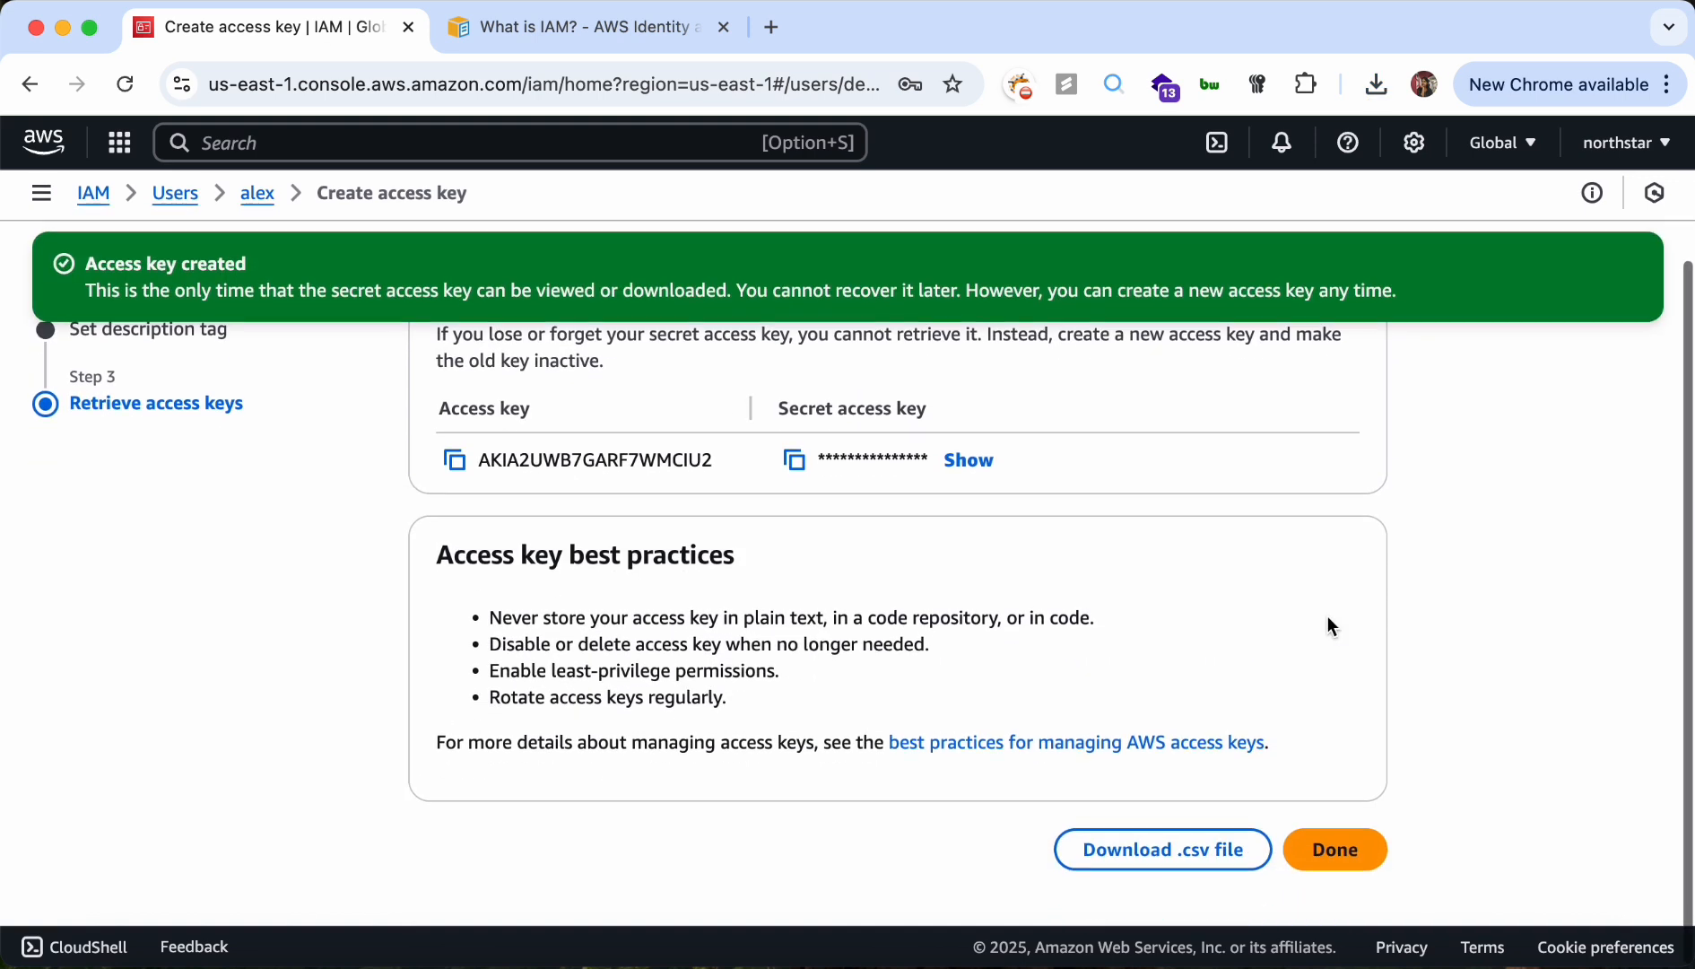
{"action": "left_click", "coordinate": [1149, 861]}
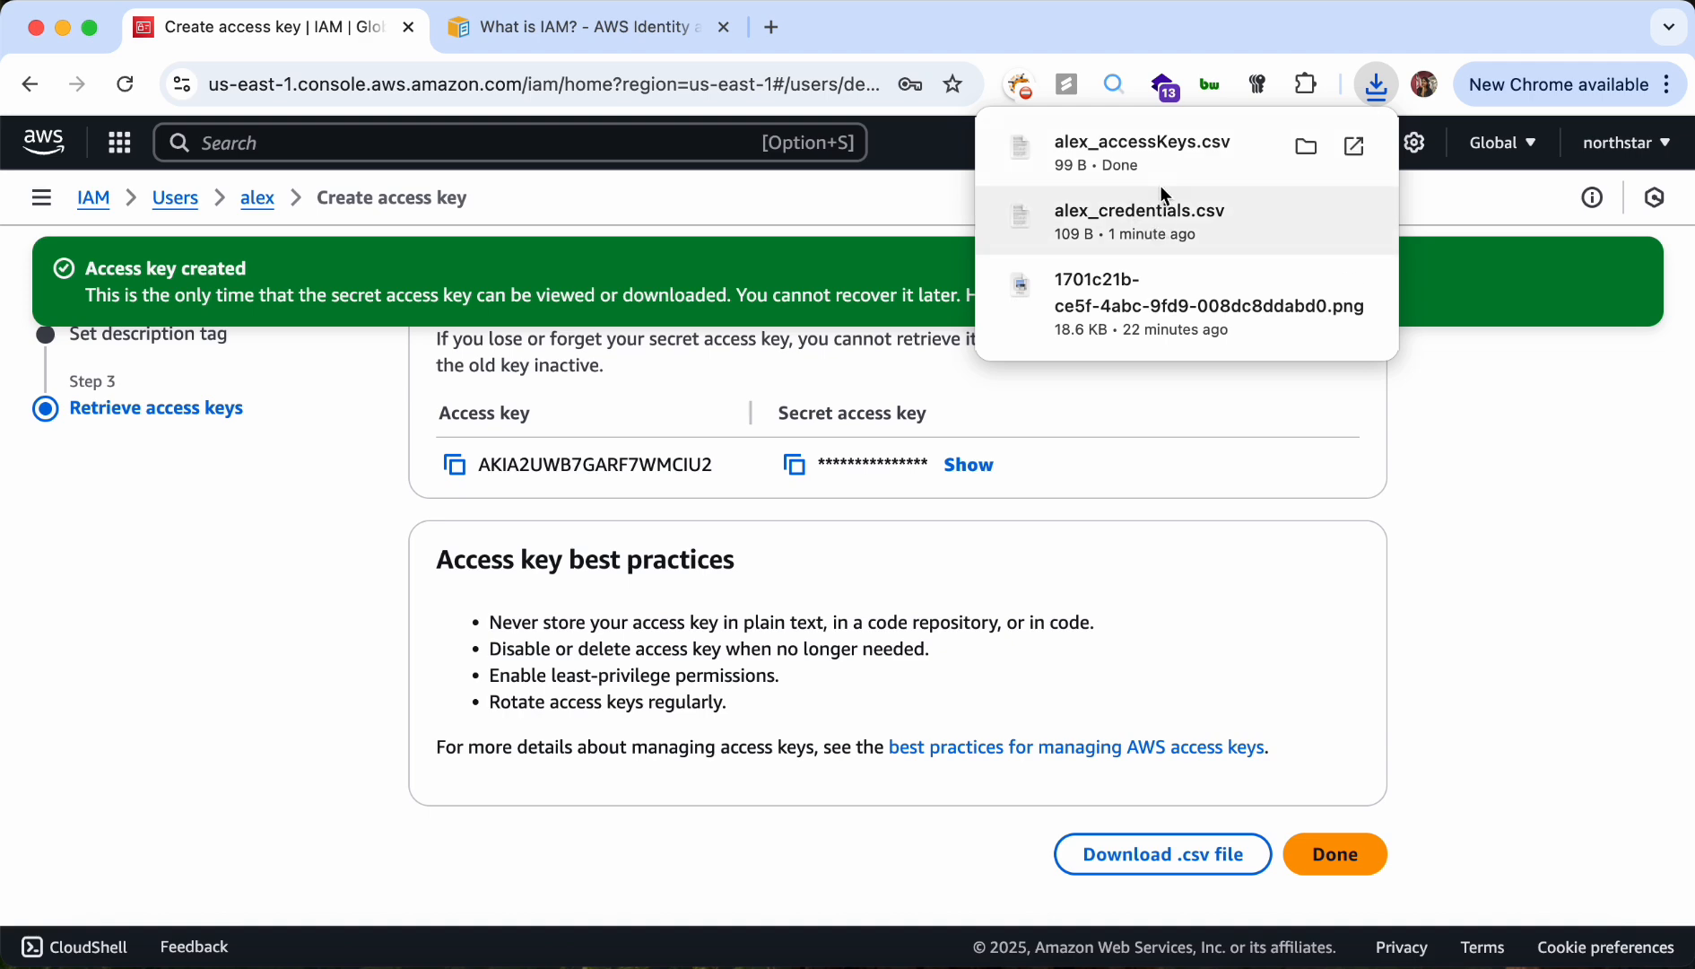
{"action": "left_click", "coordinate": [1353, 870]}
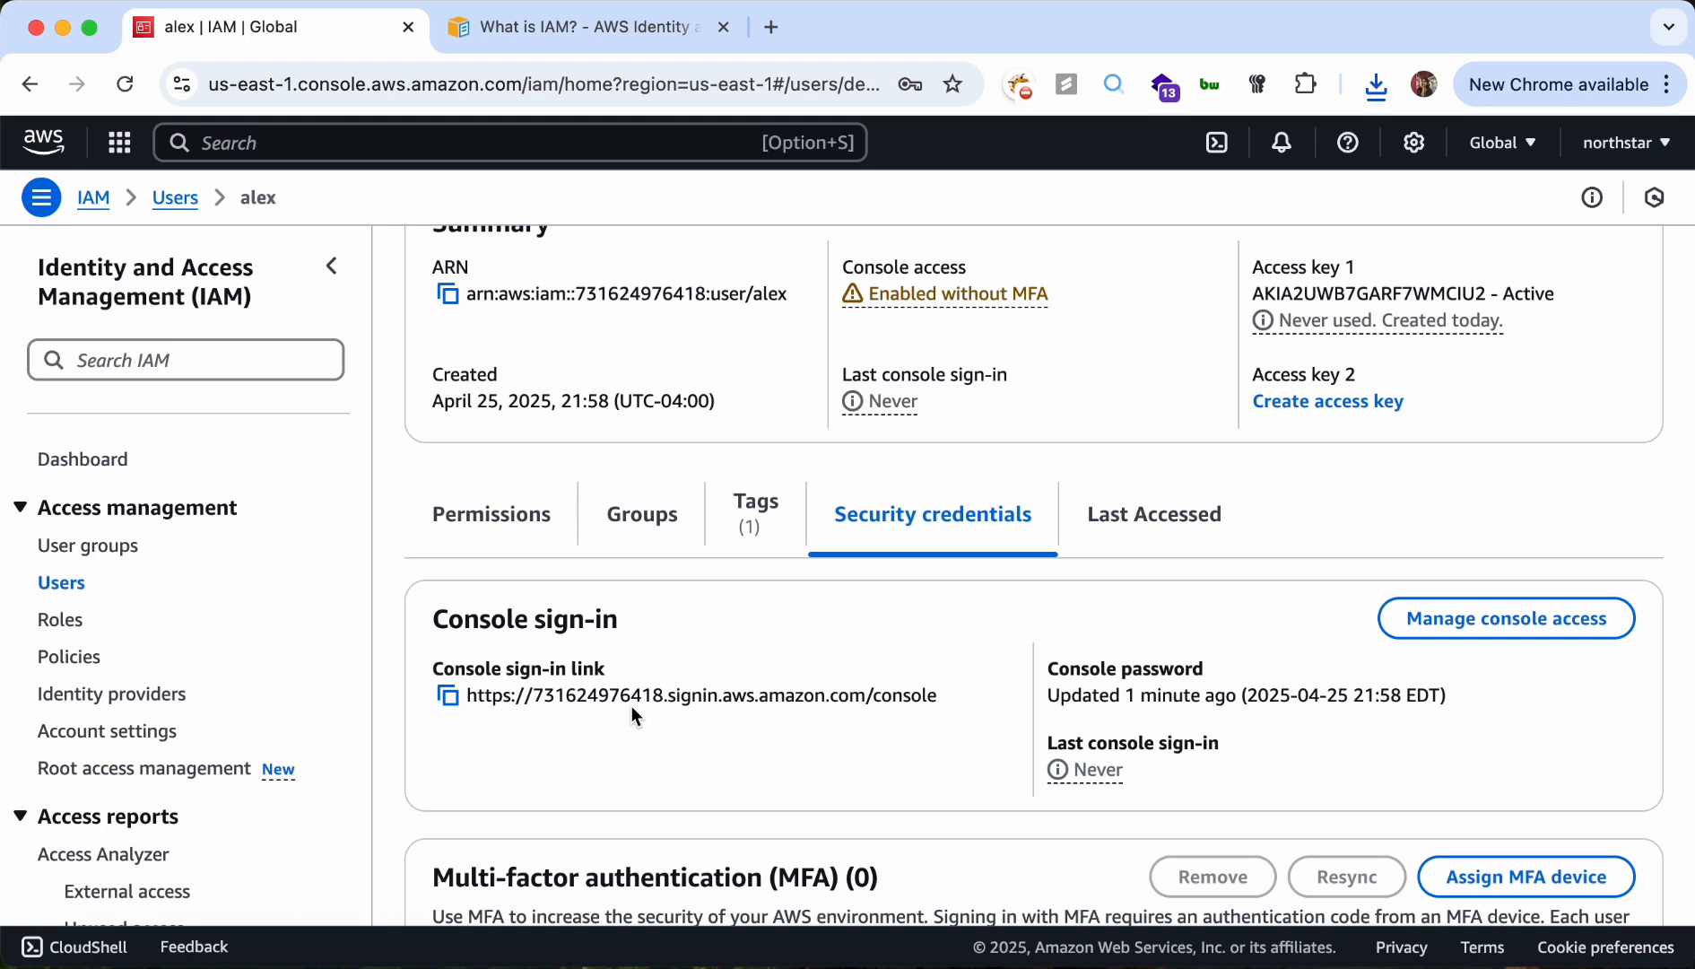
Start creating a new IAM user group and name it CloudDeveloper
{"action": "left_click", "coordinate": [80, 556]}
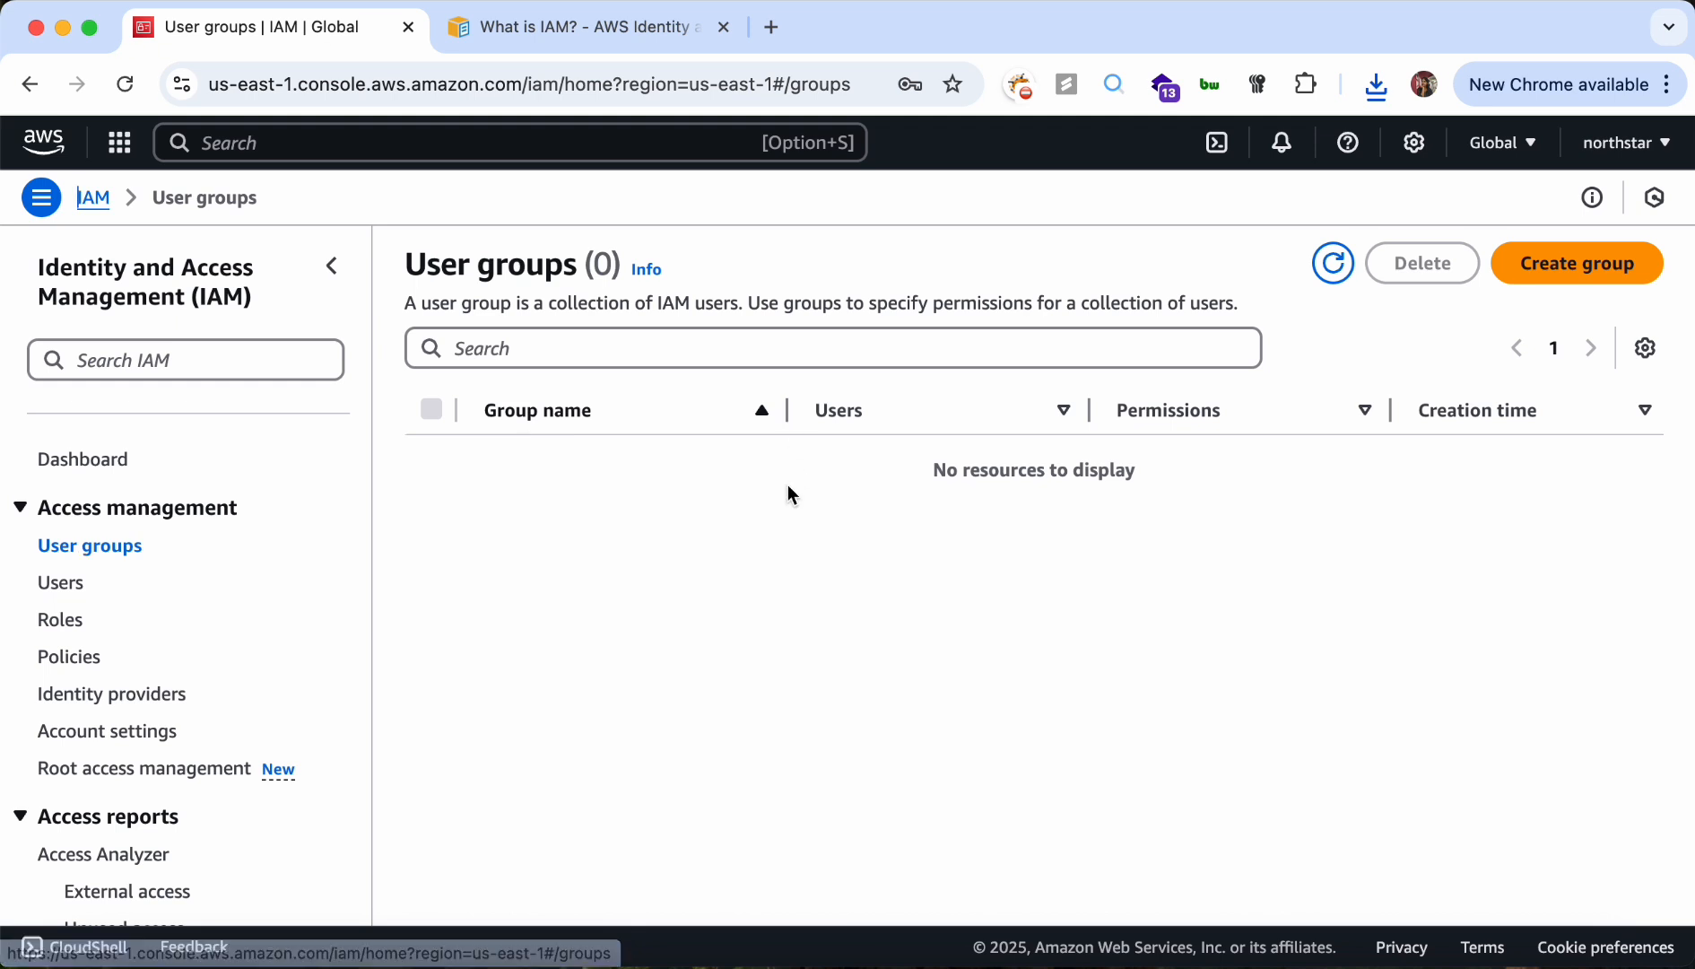
{"action": "left_click", "coordinate": [1529, 282]}
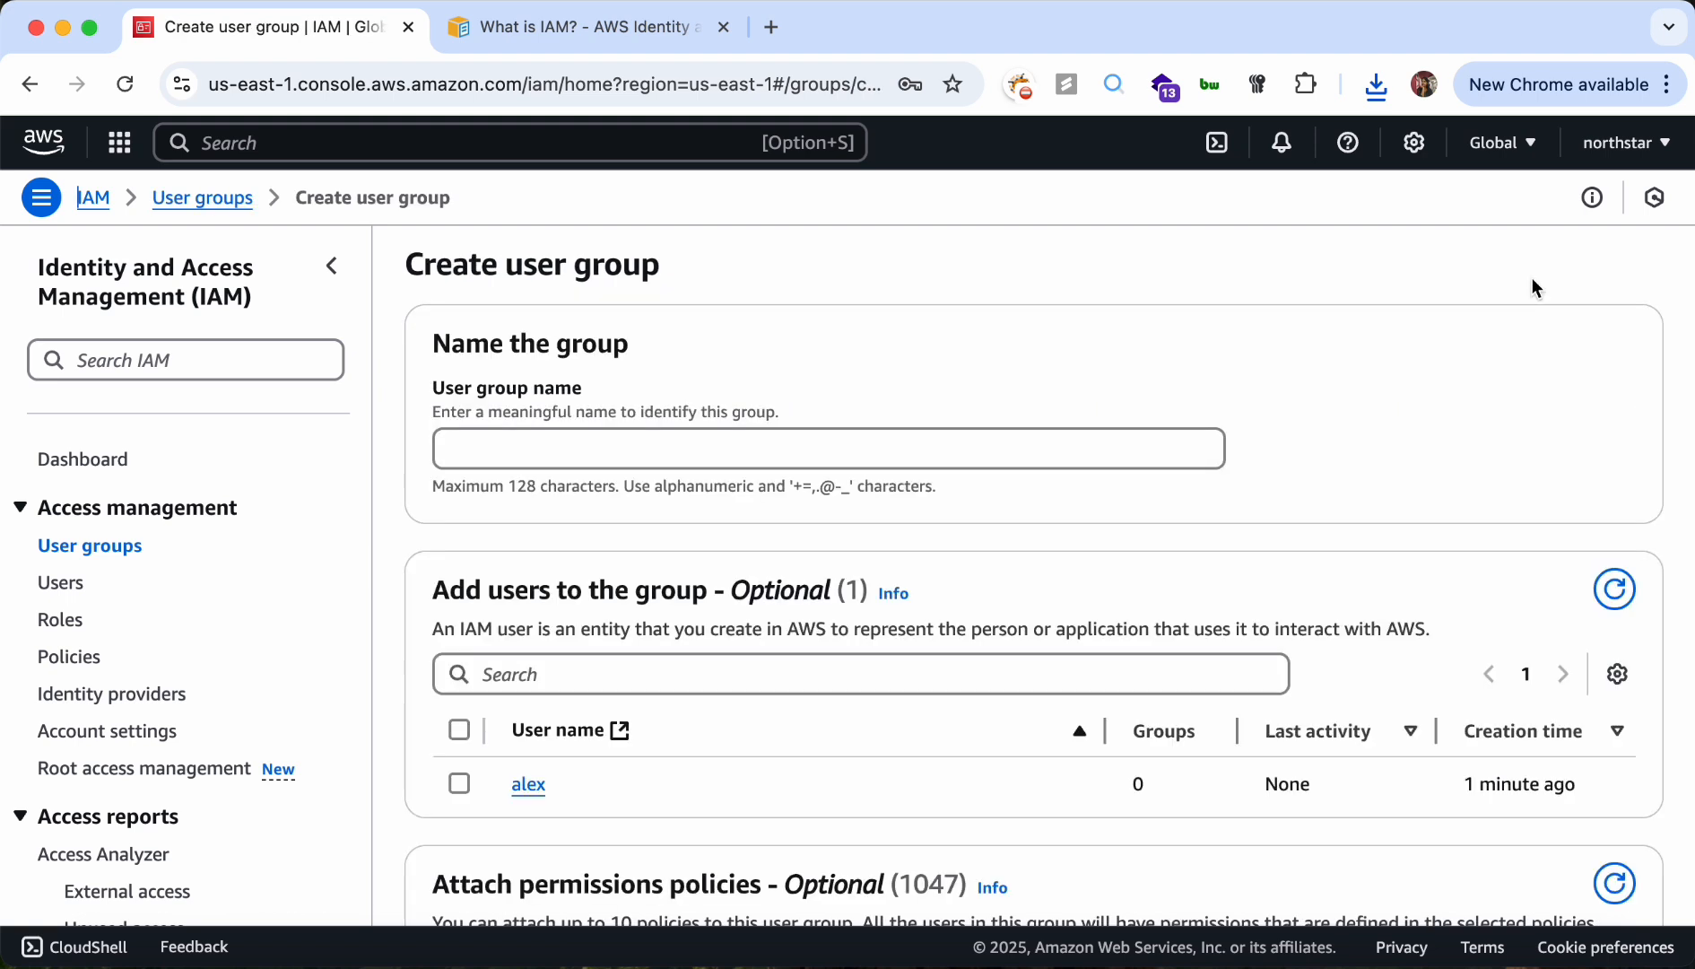
{"action": "scroll", "coordinate": [967, 565], "scroll_direction": "down", "scroll_amount": 1}
{"action": "left_click", "coordinate": [861, 386]}
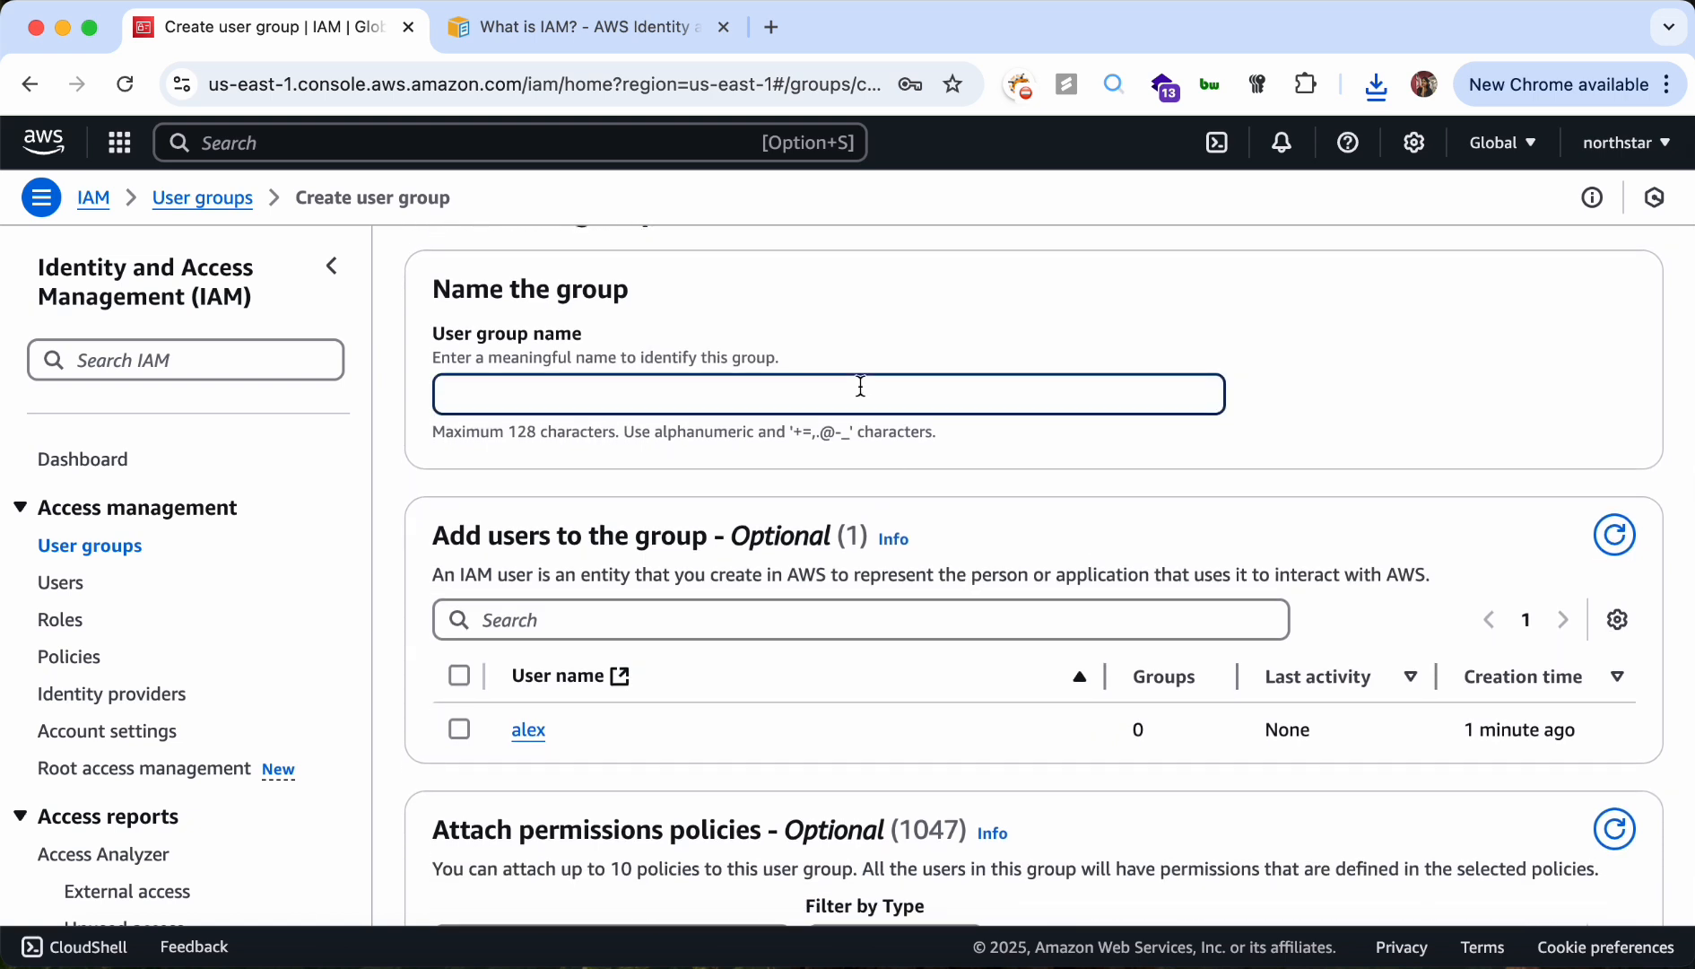
{"action": "type", "text": "CloudDeveloper"}
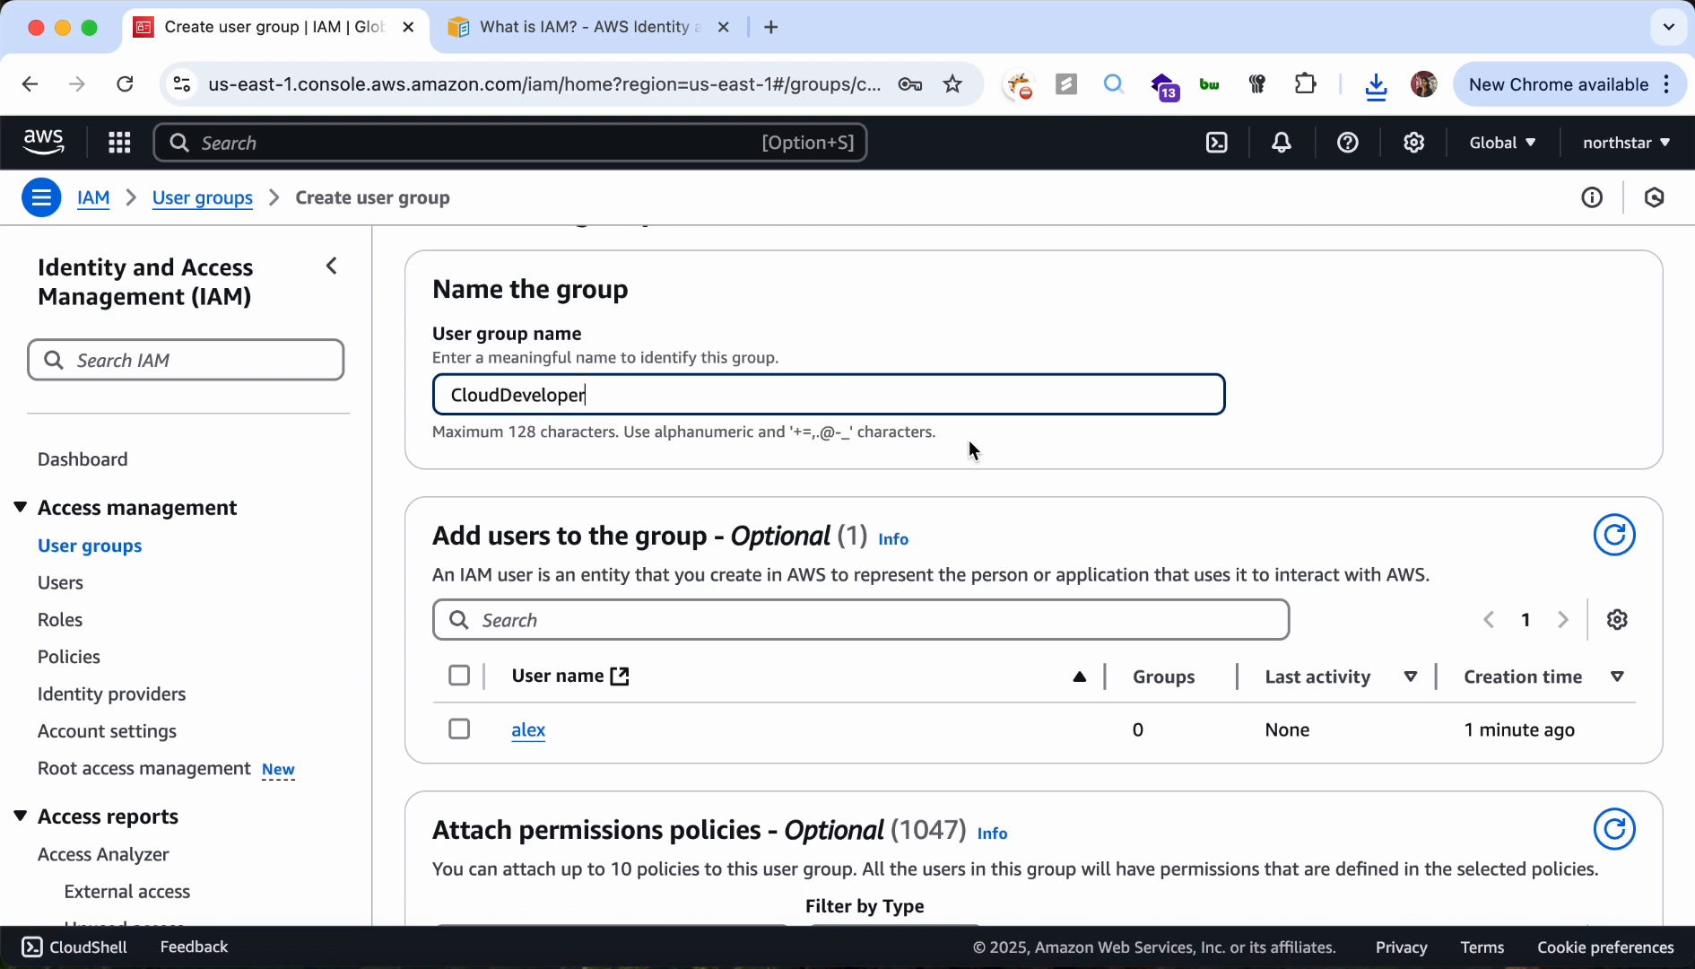
{"action": "scroll", "coordinate": [969, 442], "scroll_direction": "down", "scroll_amount": 1}
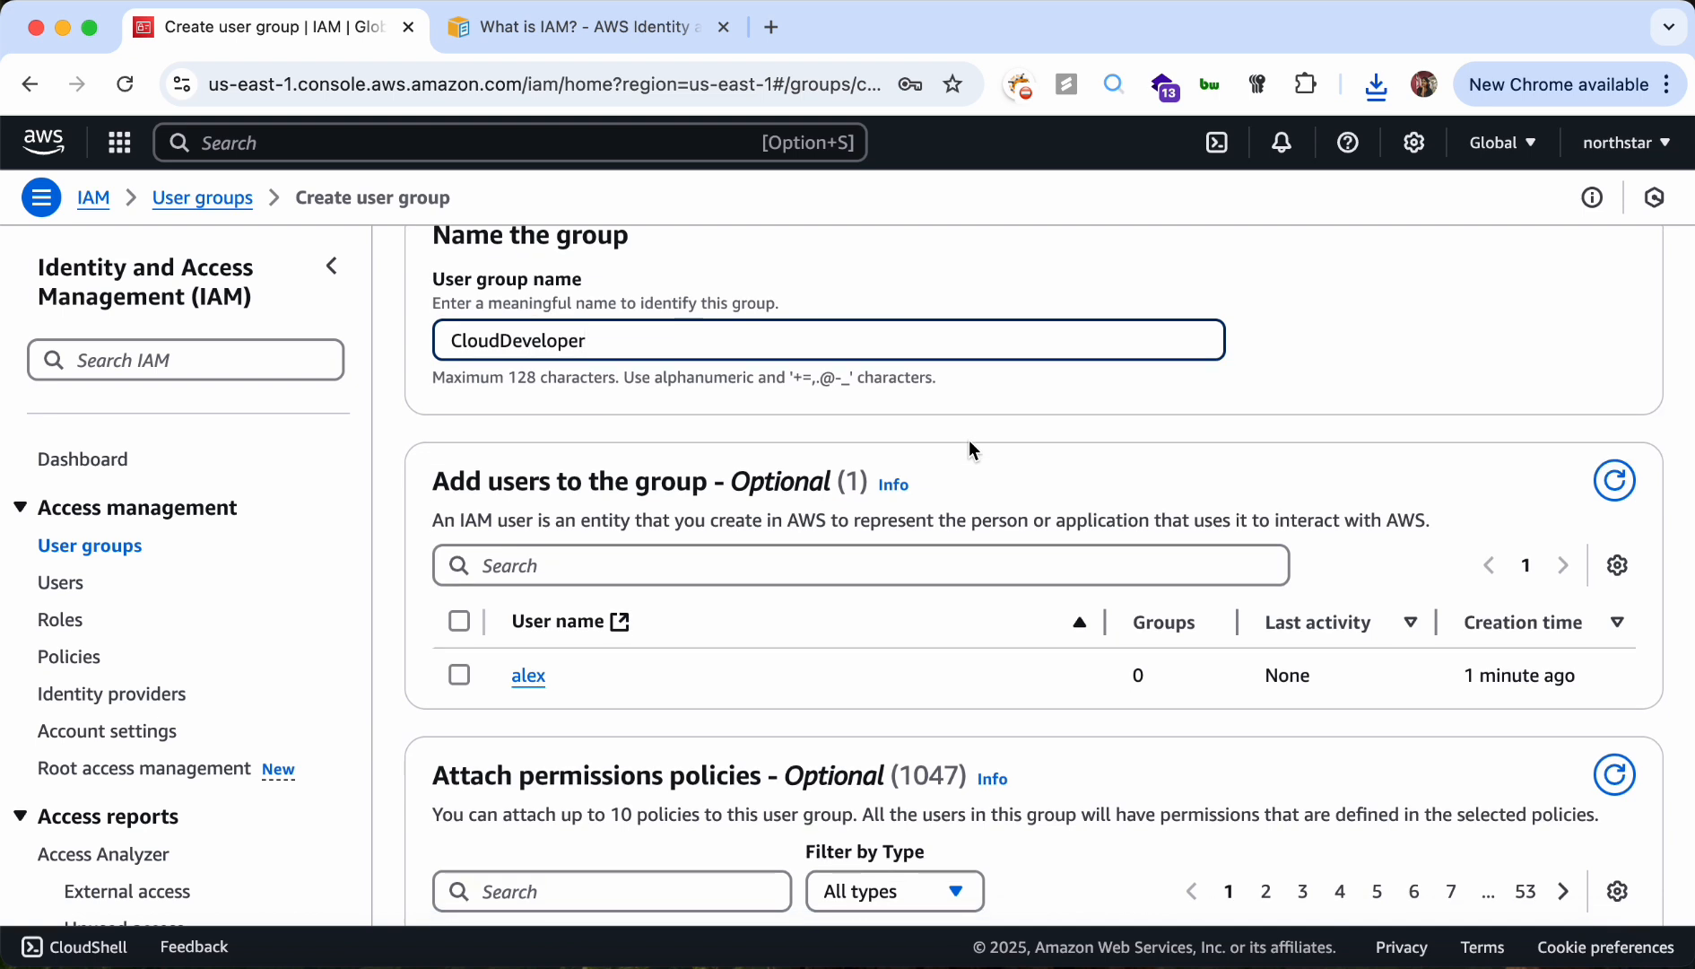
Select the only existing IAM user as a member of the new CloudDeveloper group
{"action": "scroll", "coordinate": [968, 440], "scroll_direction": "down", "scroll_amount": 1}
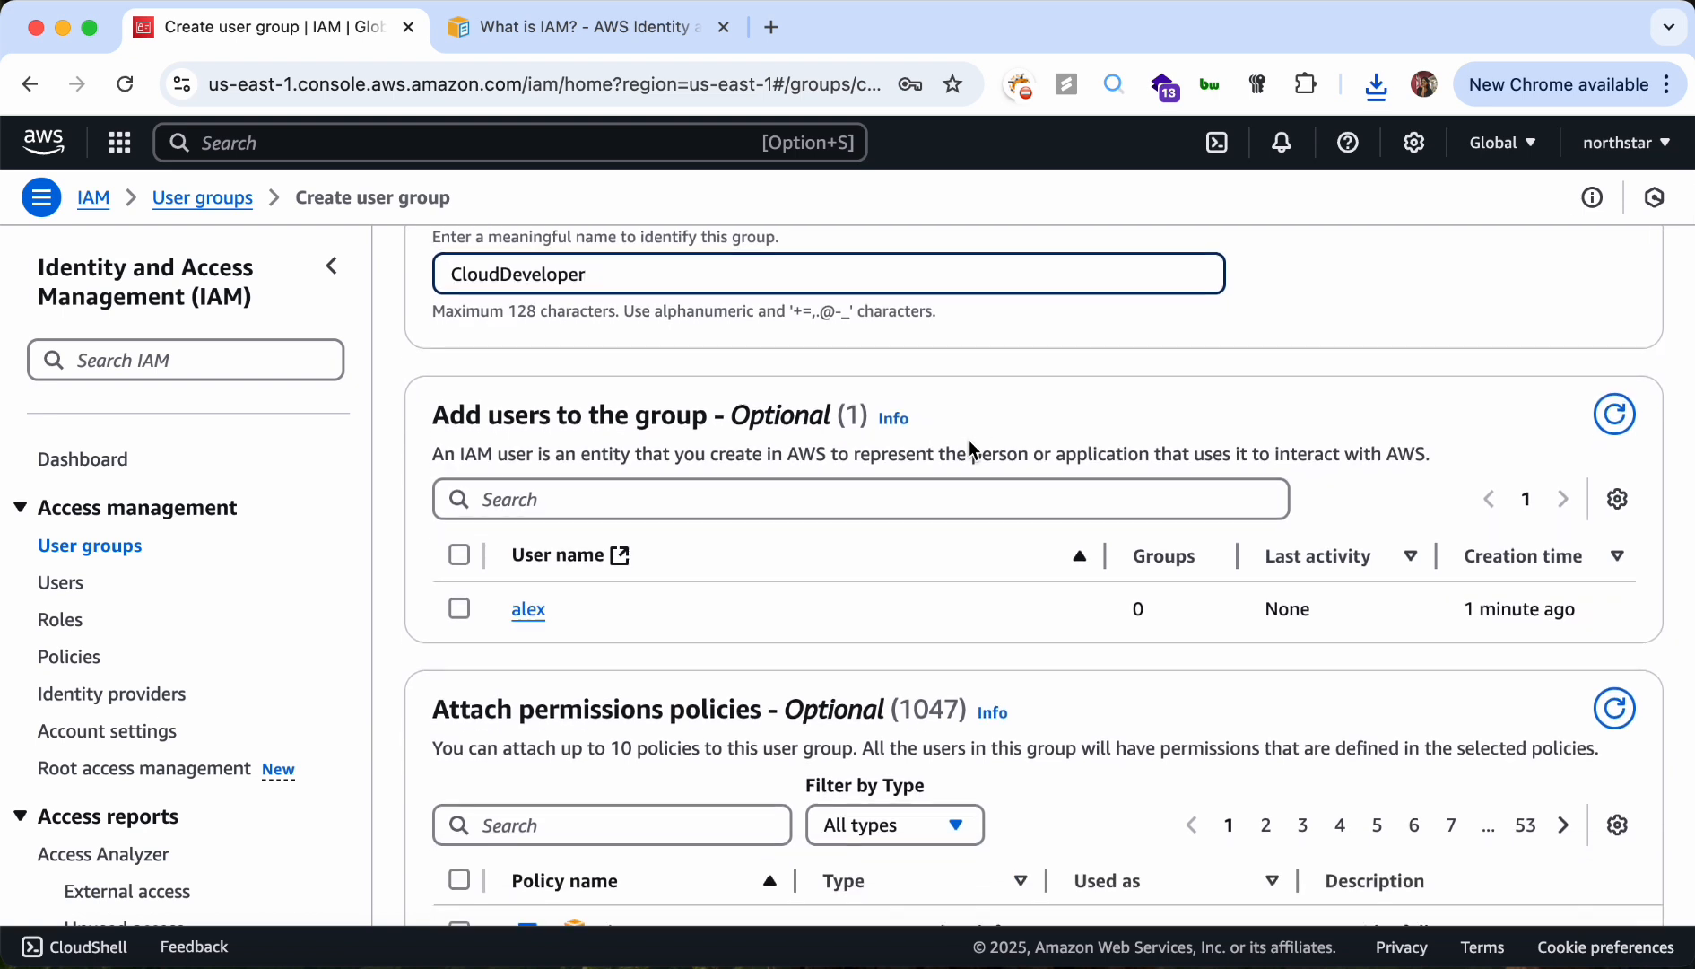
{"action": "scroll", "coordinate": [968, 439], "scroll_direction": "down", "scroll_amount": 1}
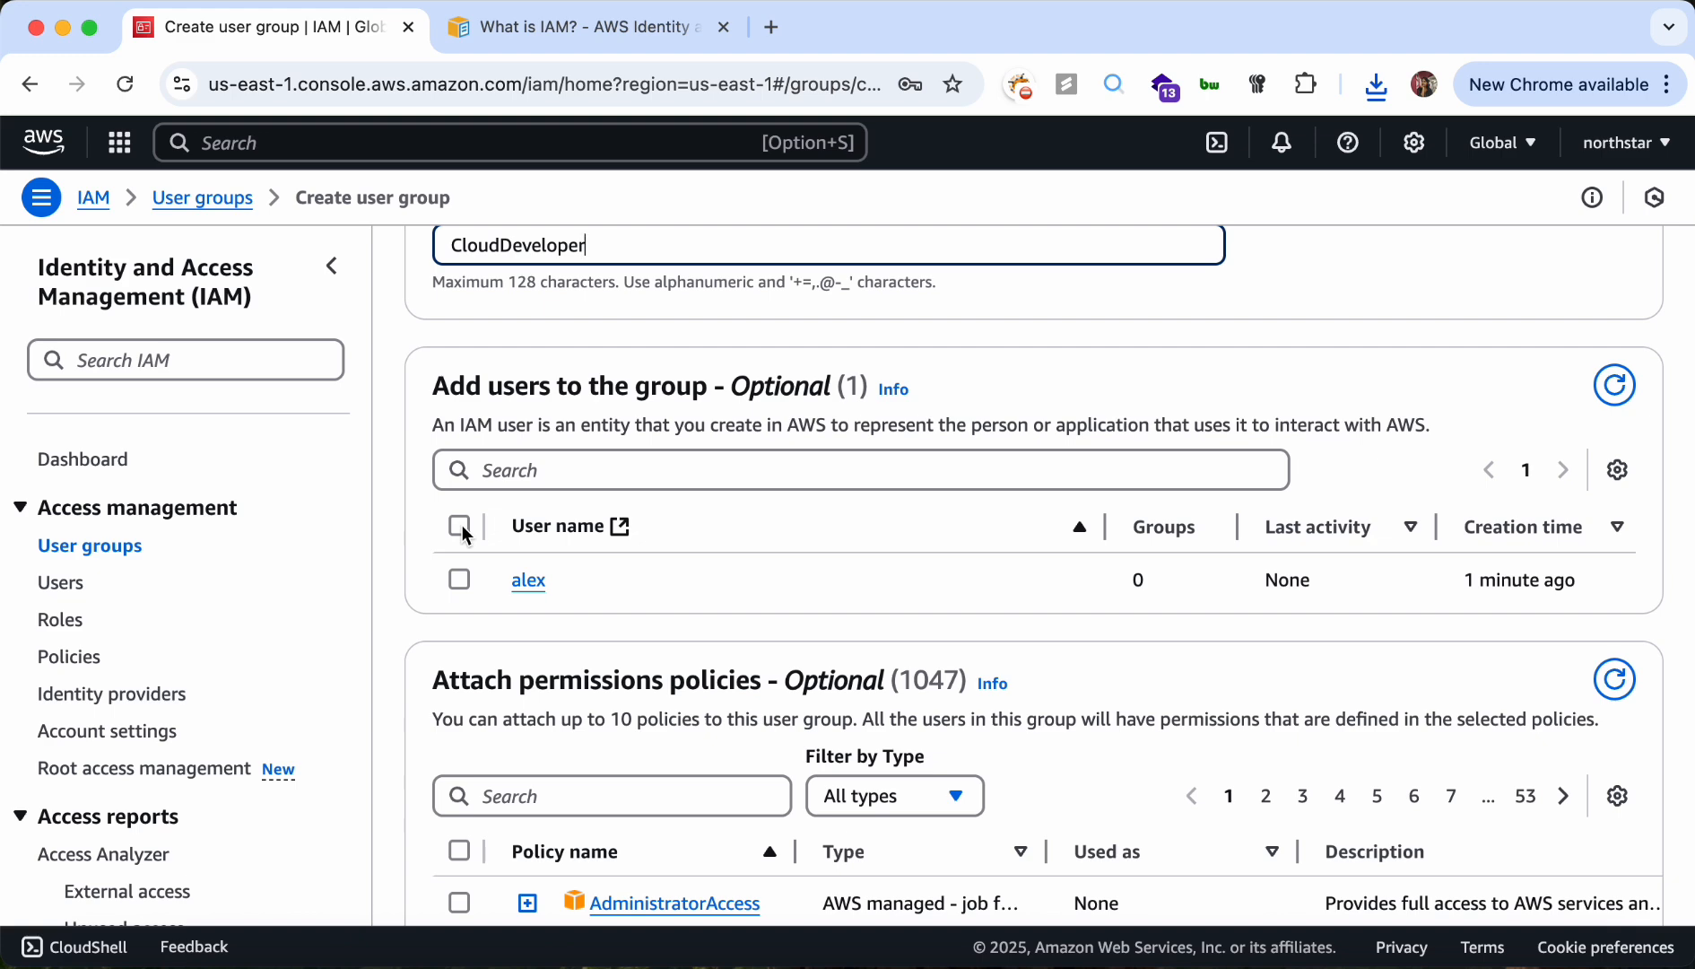
{"action": "left_click", "coordinate": [462, 529]}
Widen the Policy name column in the permissions policies list to show longer policy names
{"action": "scroll", "coordinate": [610, 574], "scroll_direction": "down", "scroll_amount": 1}
{"action": "scroll", "coordinate": [598, 580], "scroll_direction": "down", "scroll_amount": 5}
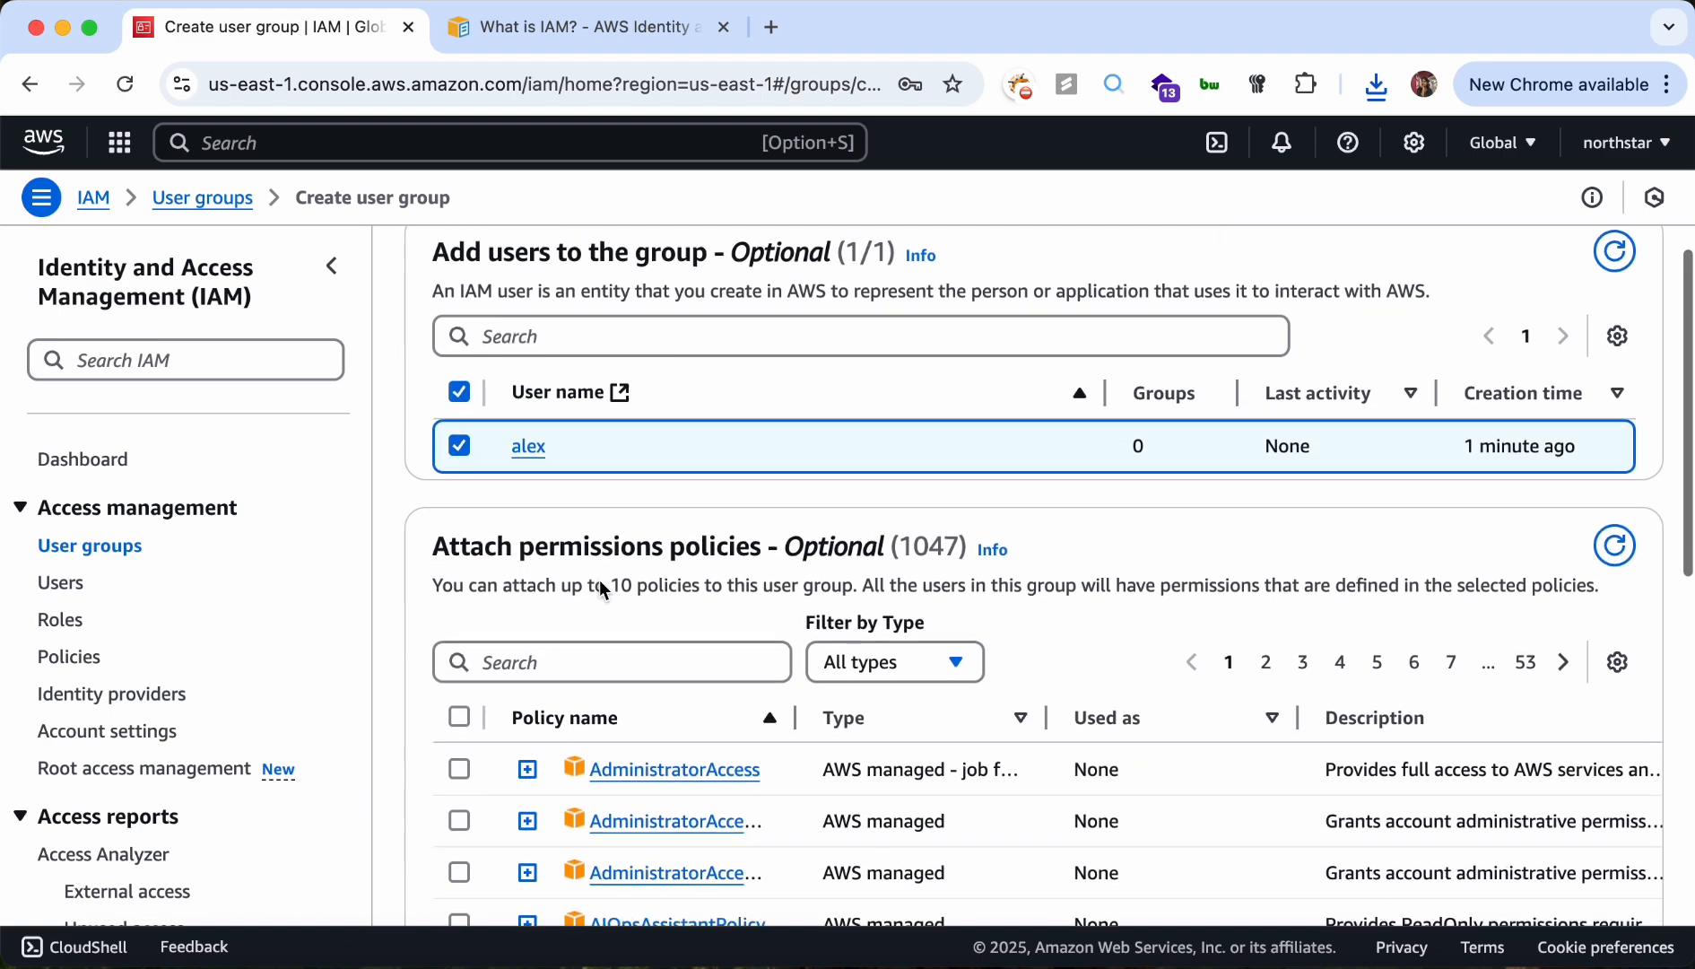
{"action": "left_click", "coordinate": [599, 575]}
{"action": "scroll", "coordinate": [599, 575], "scroll_direction": "down", "scroll_amount": 1}
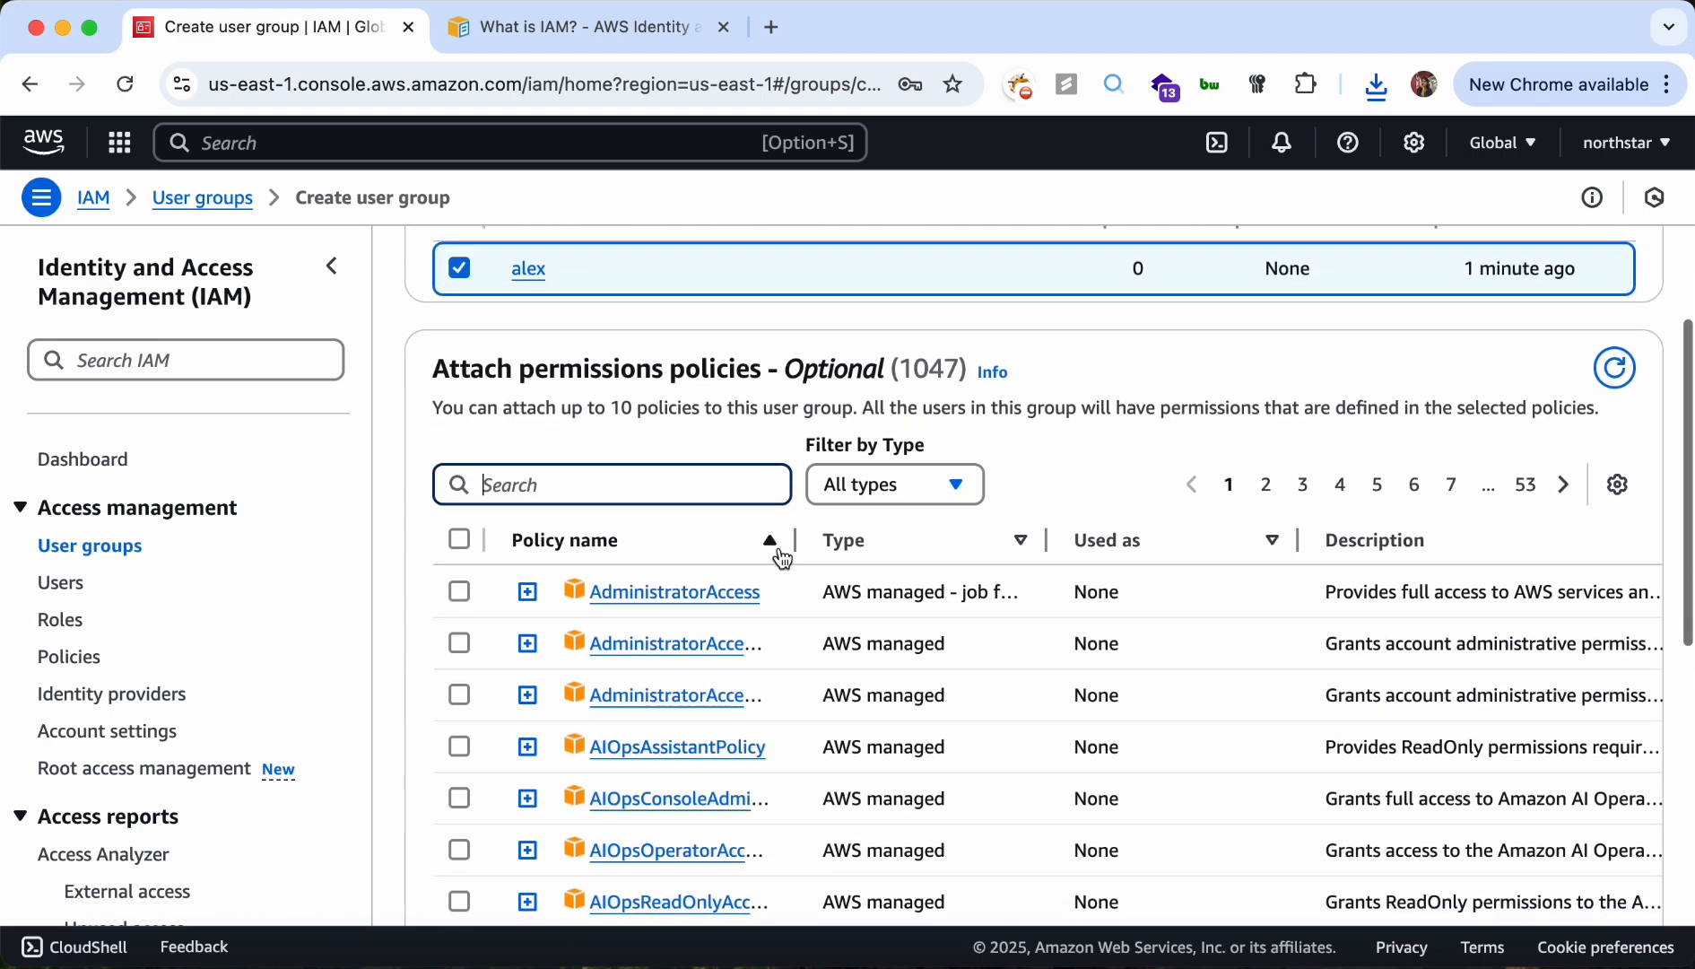
{"action": "left_click_drag", "start_coordinate": [797, 540], "coordinate": [899, 533]}
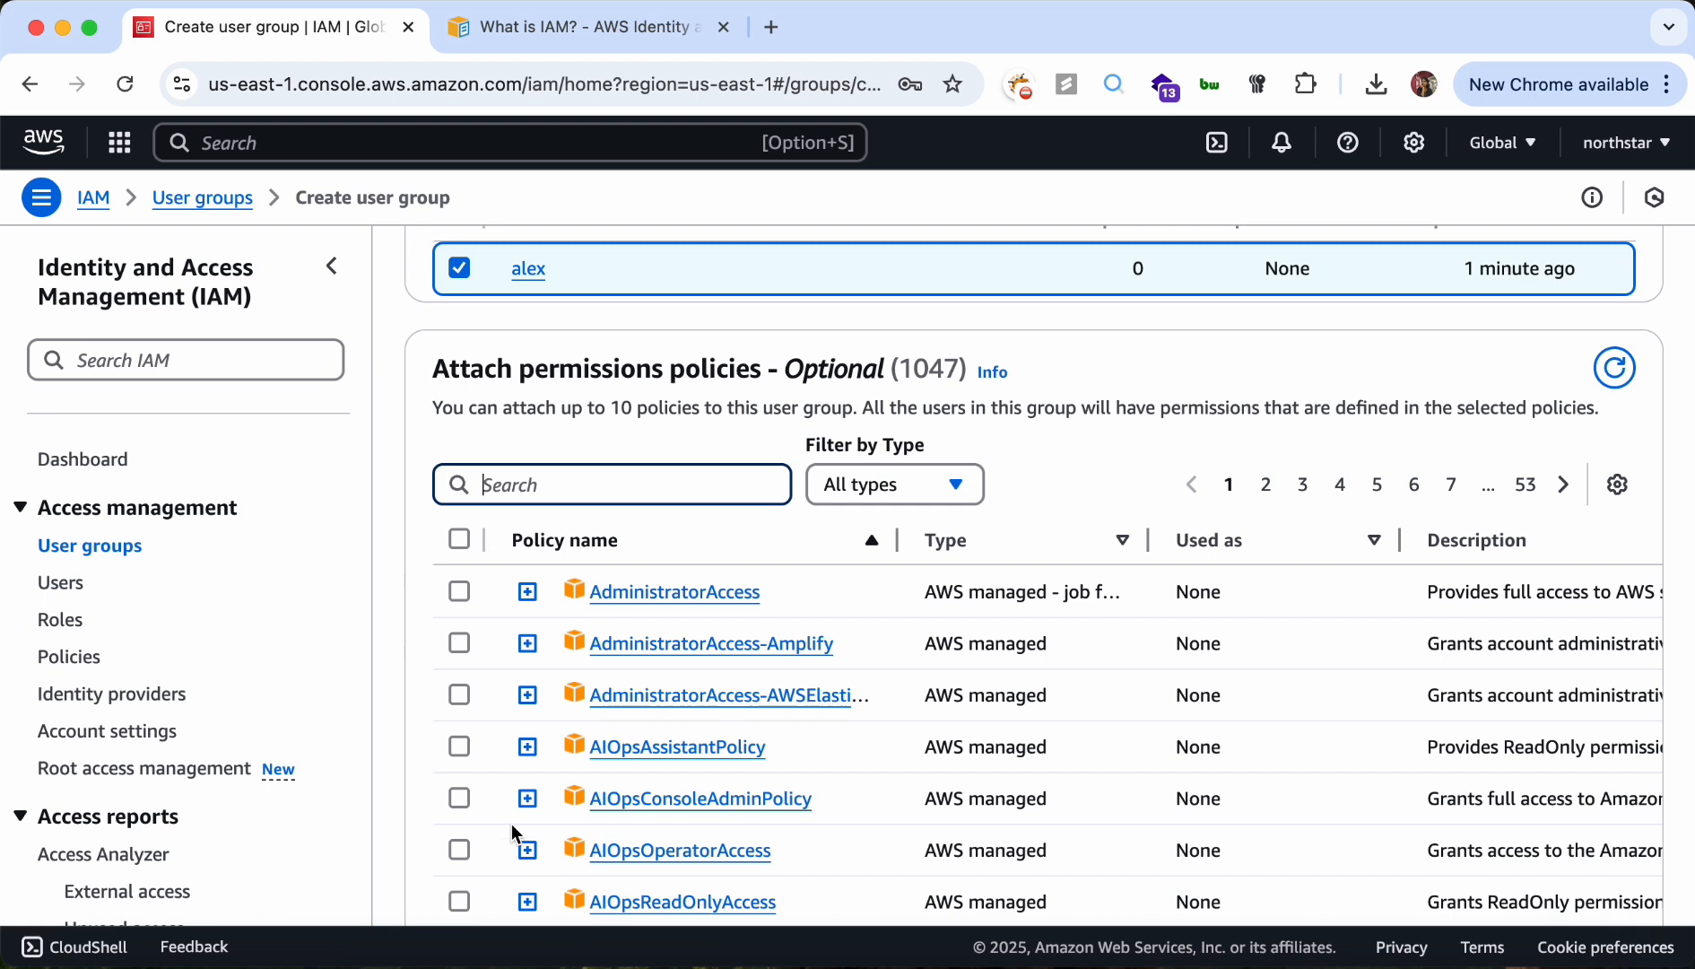
{"action": "triple_click", "coordinate": [989, 642]}
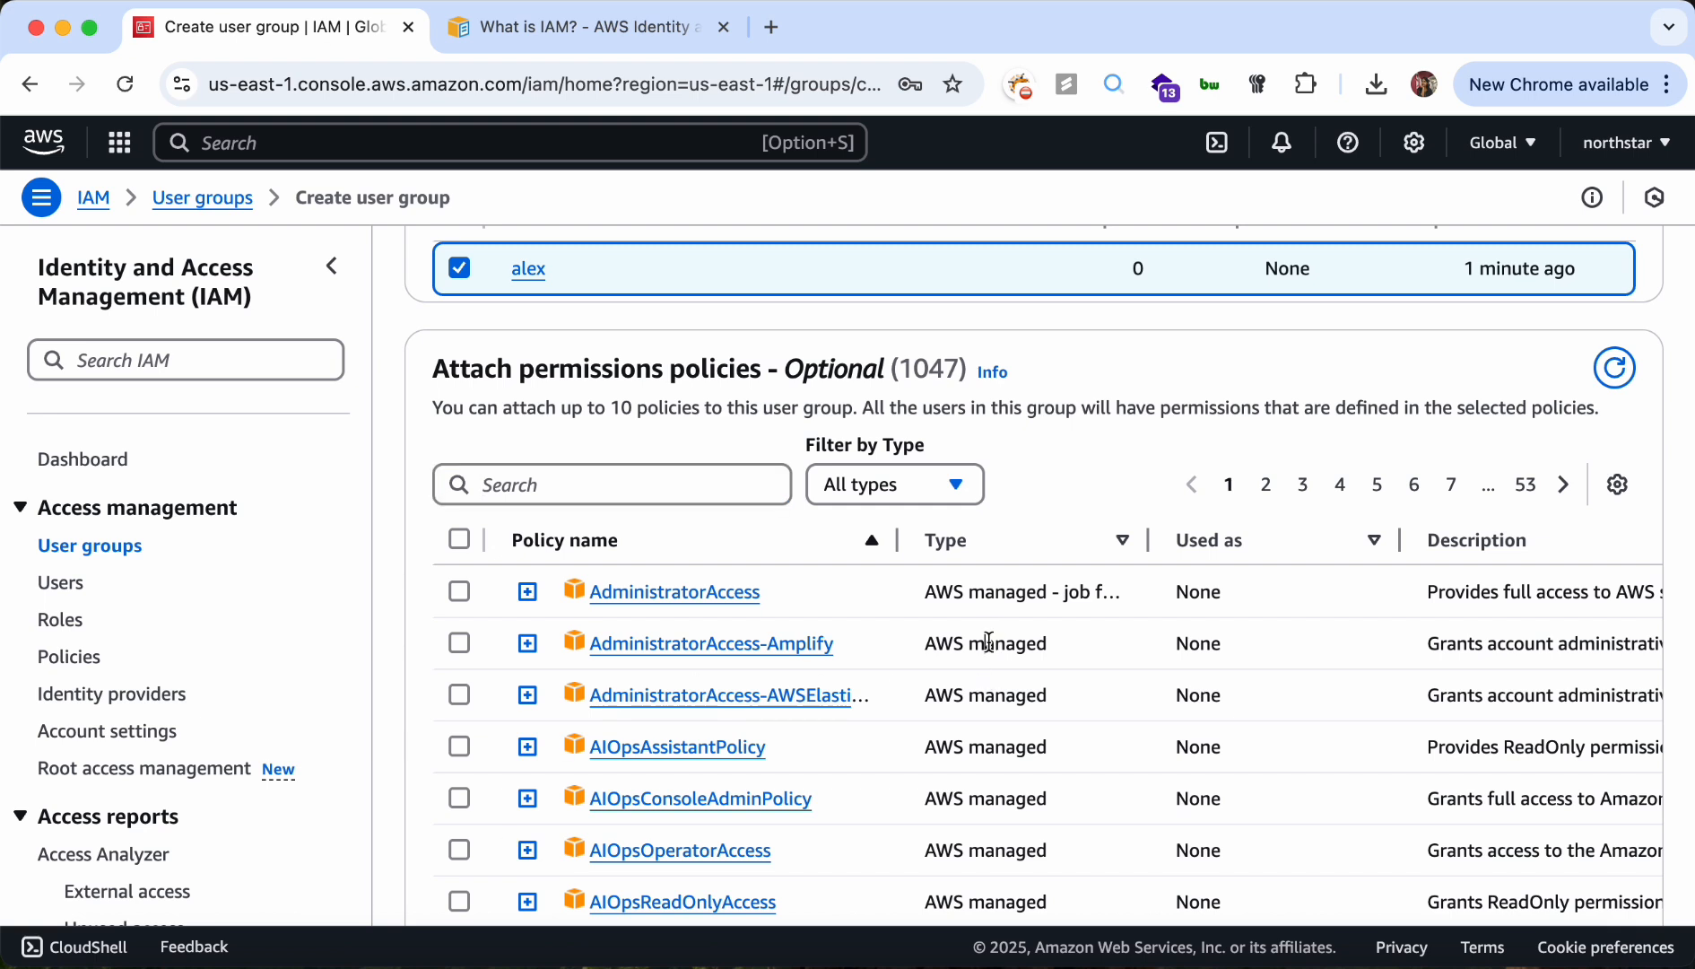
Filter the permissions policies by AmazonS3Re and select AmazonS3ReadOnlyAccess for the group
{"action": "left_click", "coordinate": [667, 484]}
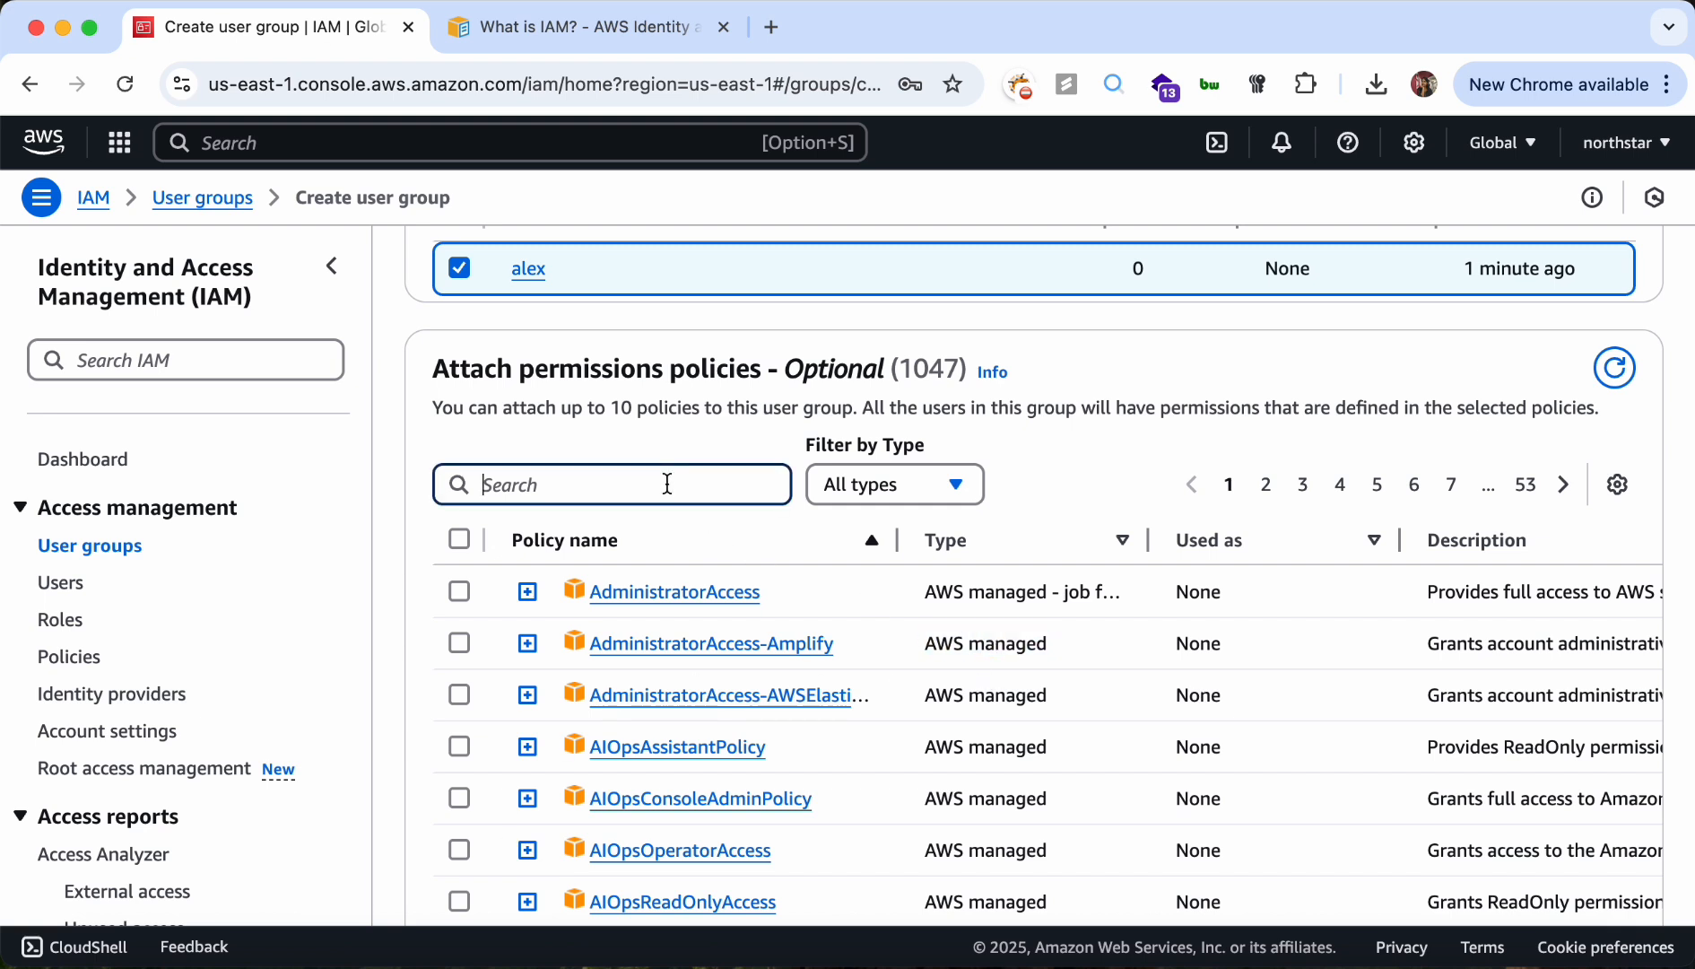
{"action": "type", "text": "A"}
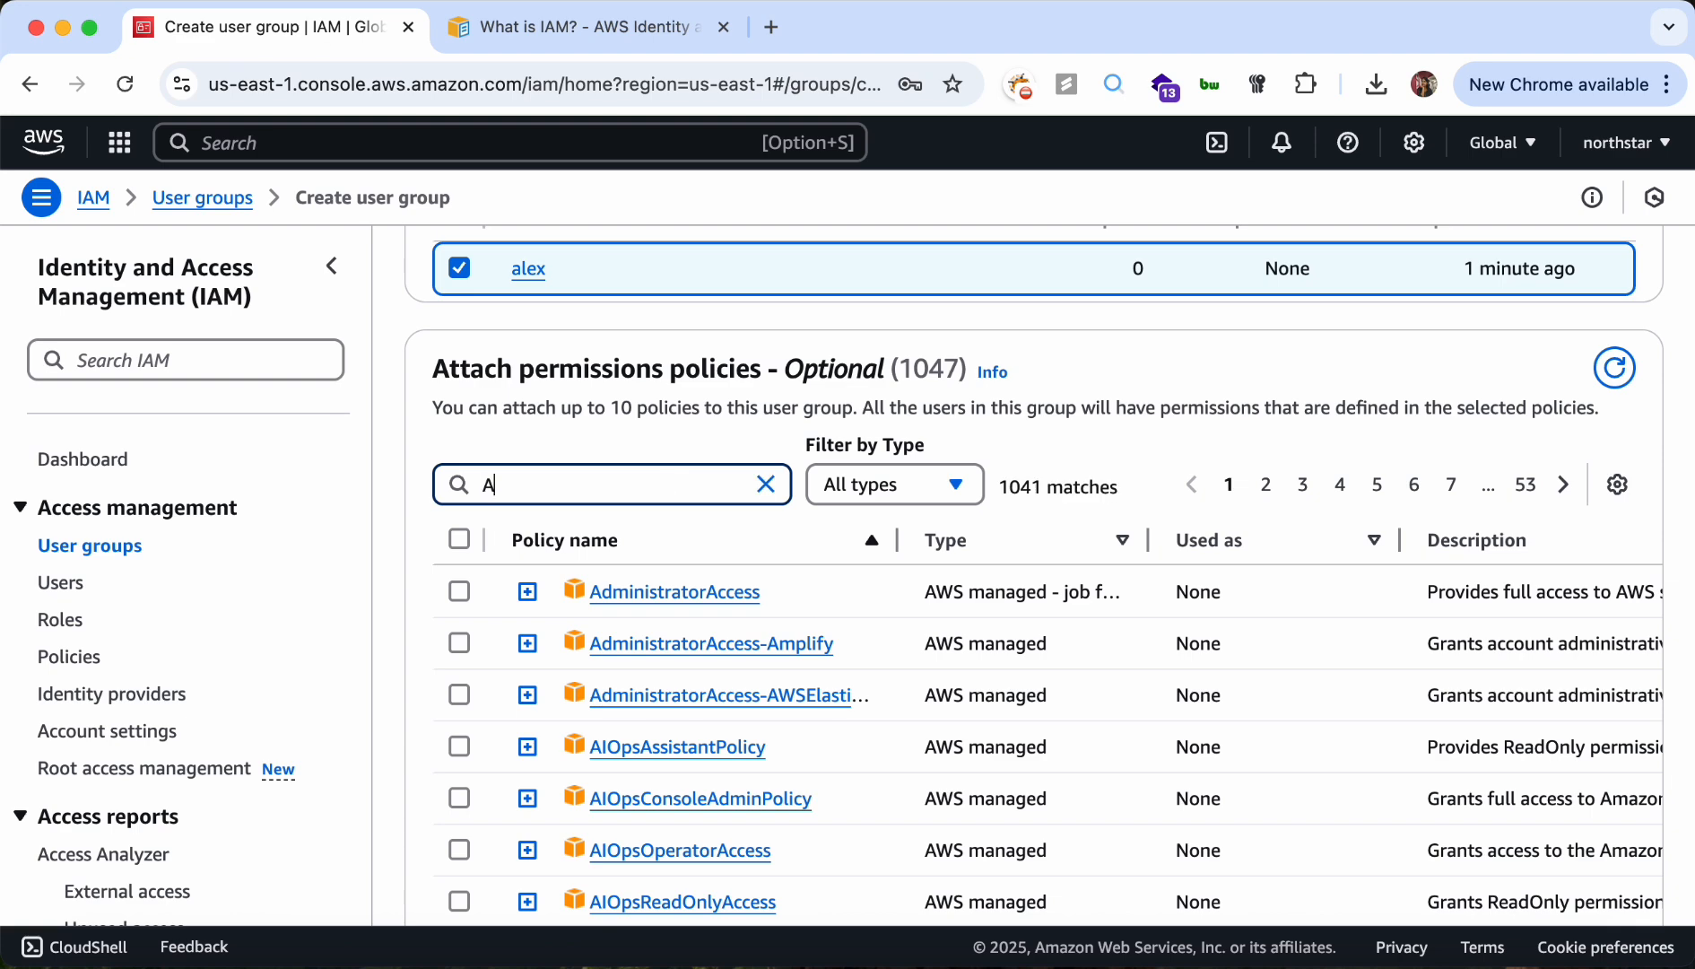
{"action": "type", "text": "mazonS"}
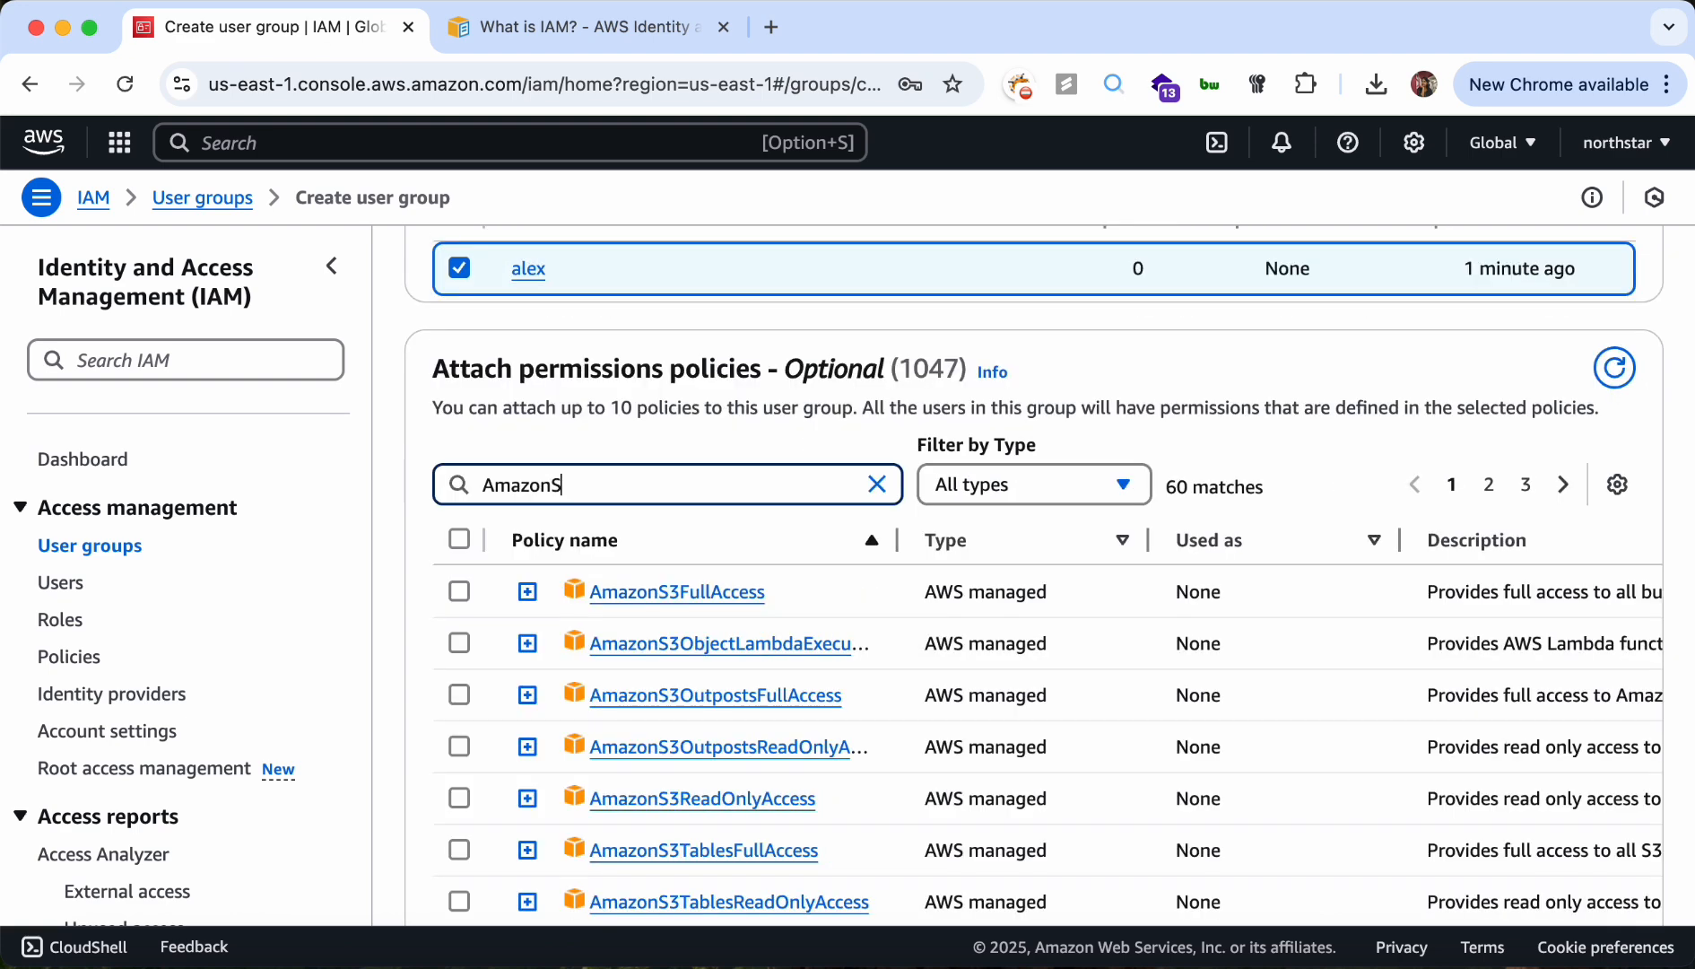
{"action": "type", "text": "3"}
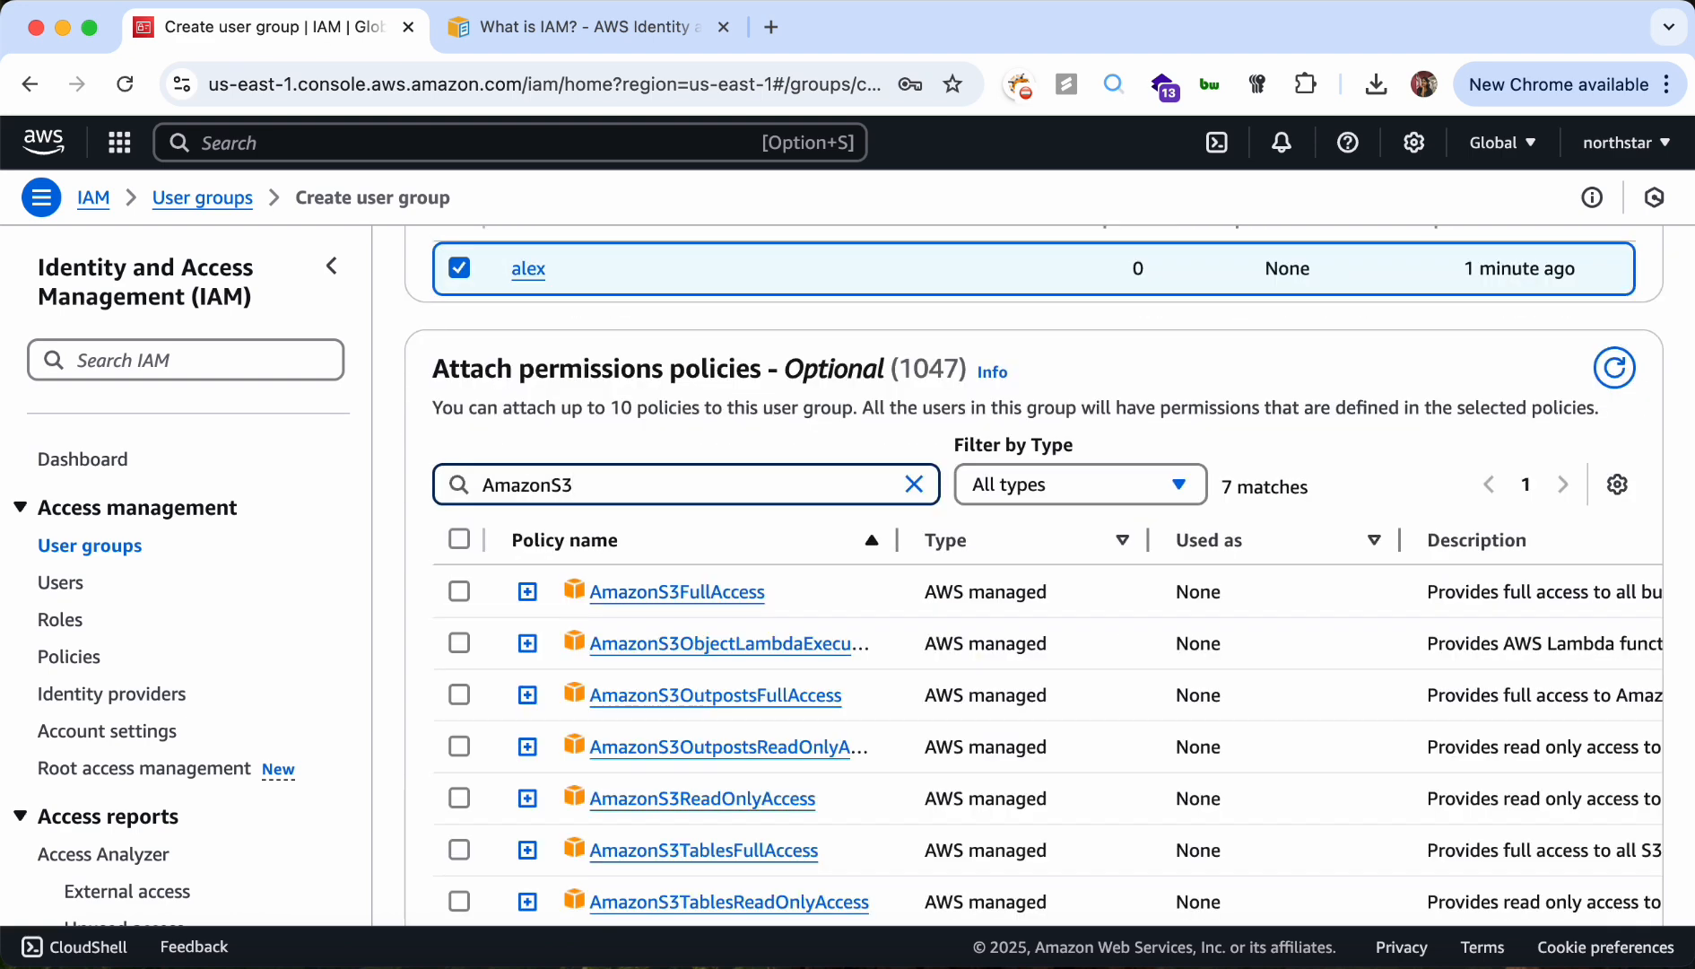
{"action": "type", "text": "Re"}
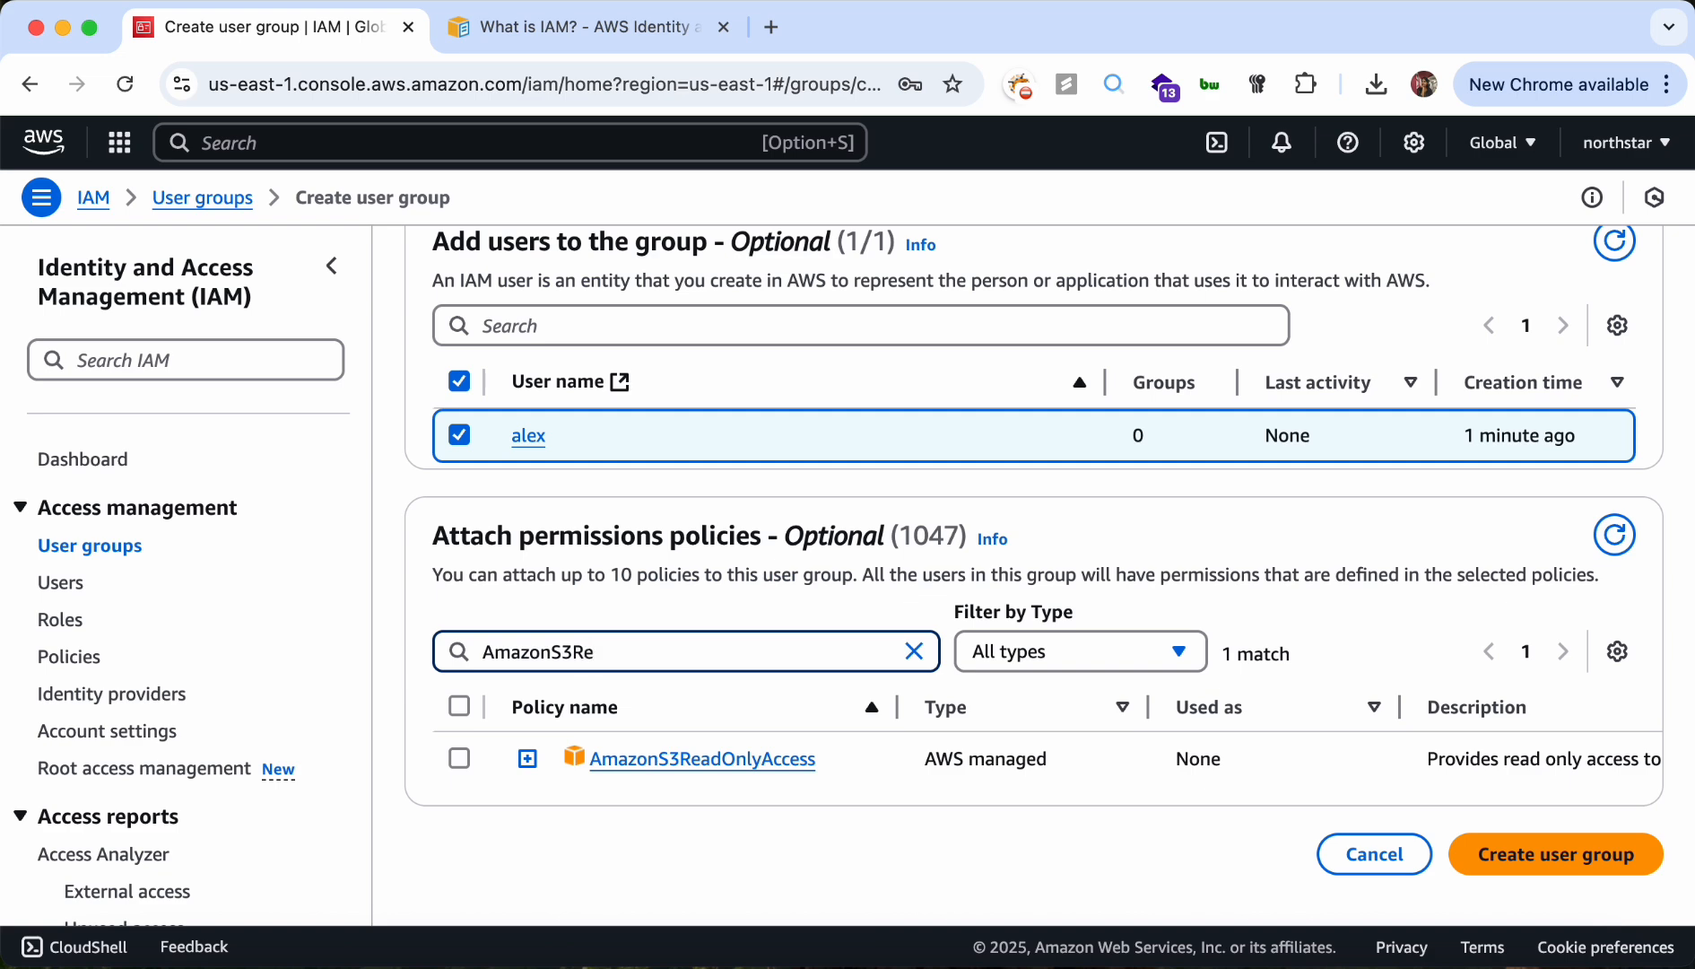
{"action": "left_click", "coordinate": [459, 758]}
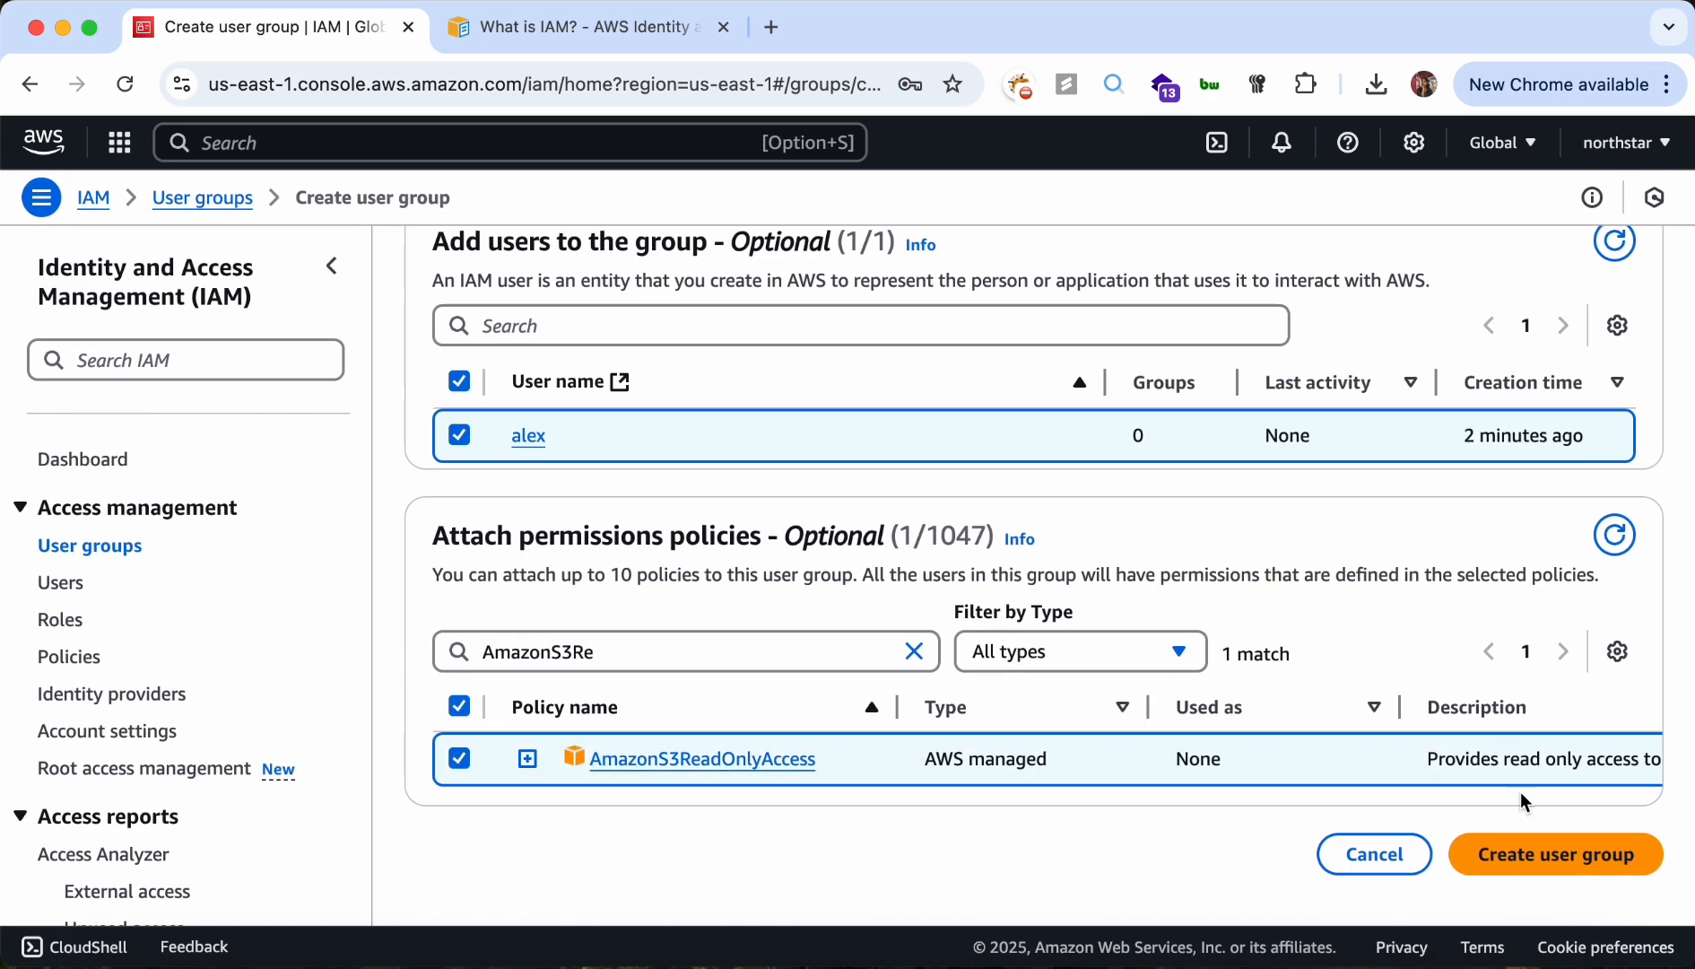
Replace the policy filter with EC2Re and select AmazonEC2ReadOnlyAccess for the group as well
{"action": "left_click", "coordinate": [914, 652]}
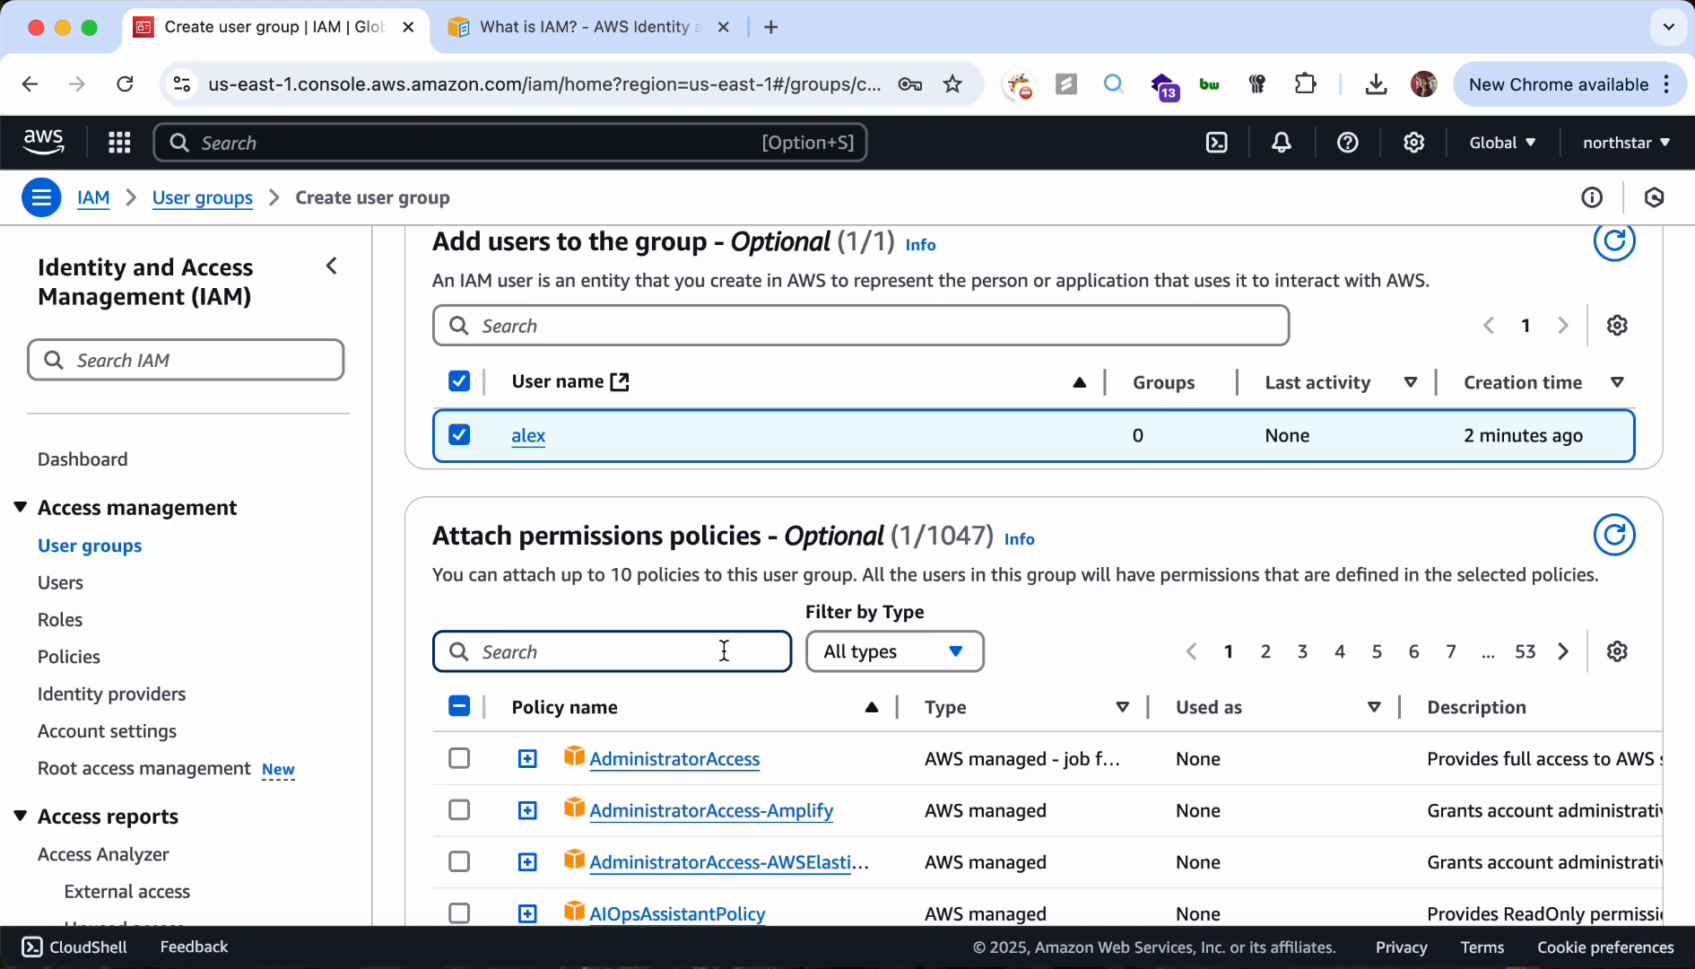
{"action": "type", "text": "EC@"}
{"action": "key", "text": "BackSpace"}
{"action": "type", "text": "2"}
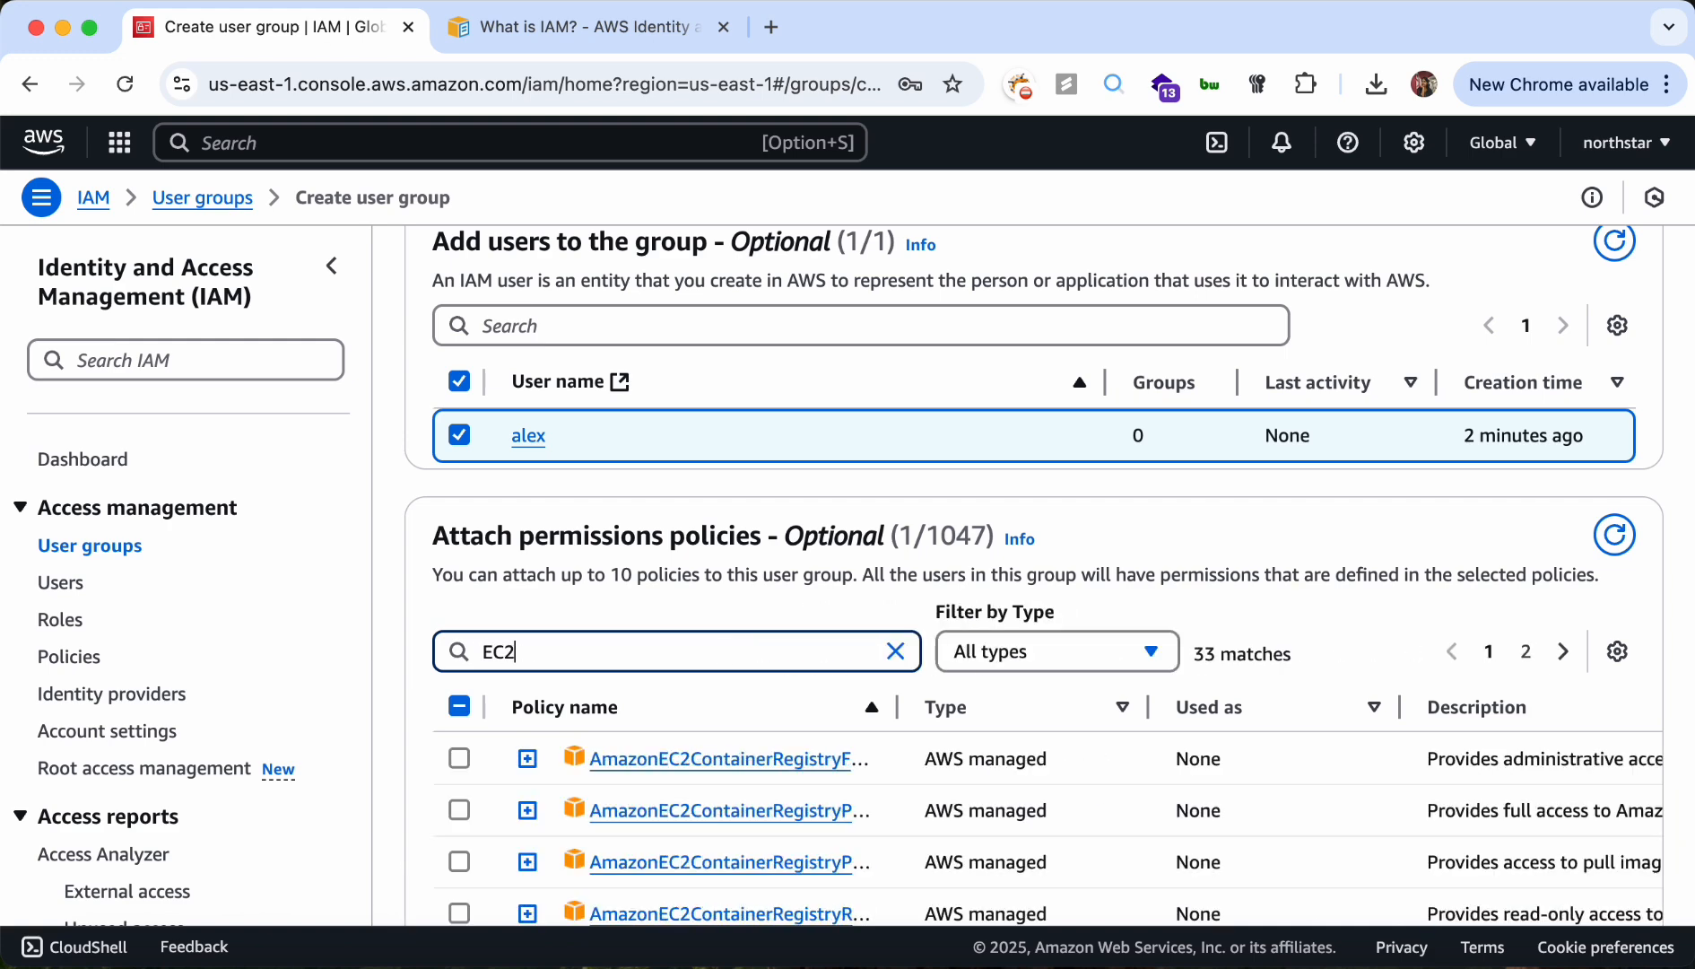
{"action": "type", "text": "Re"}
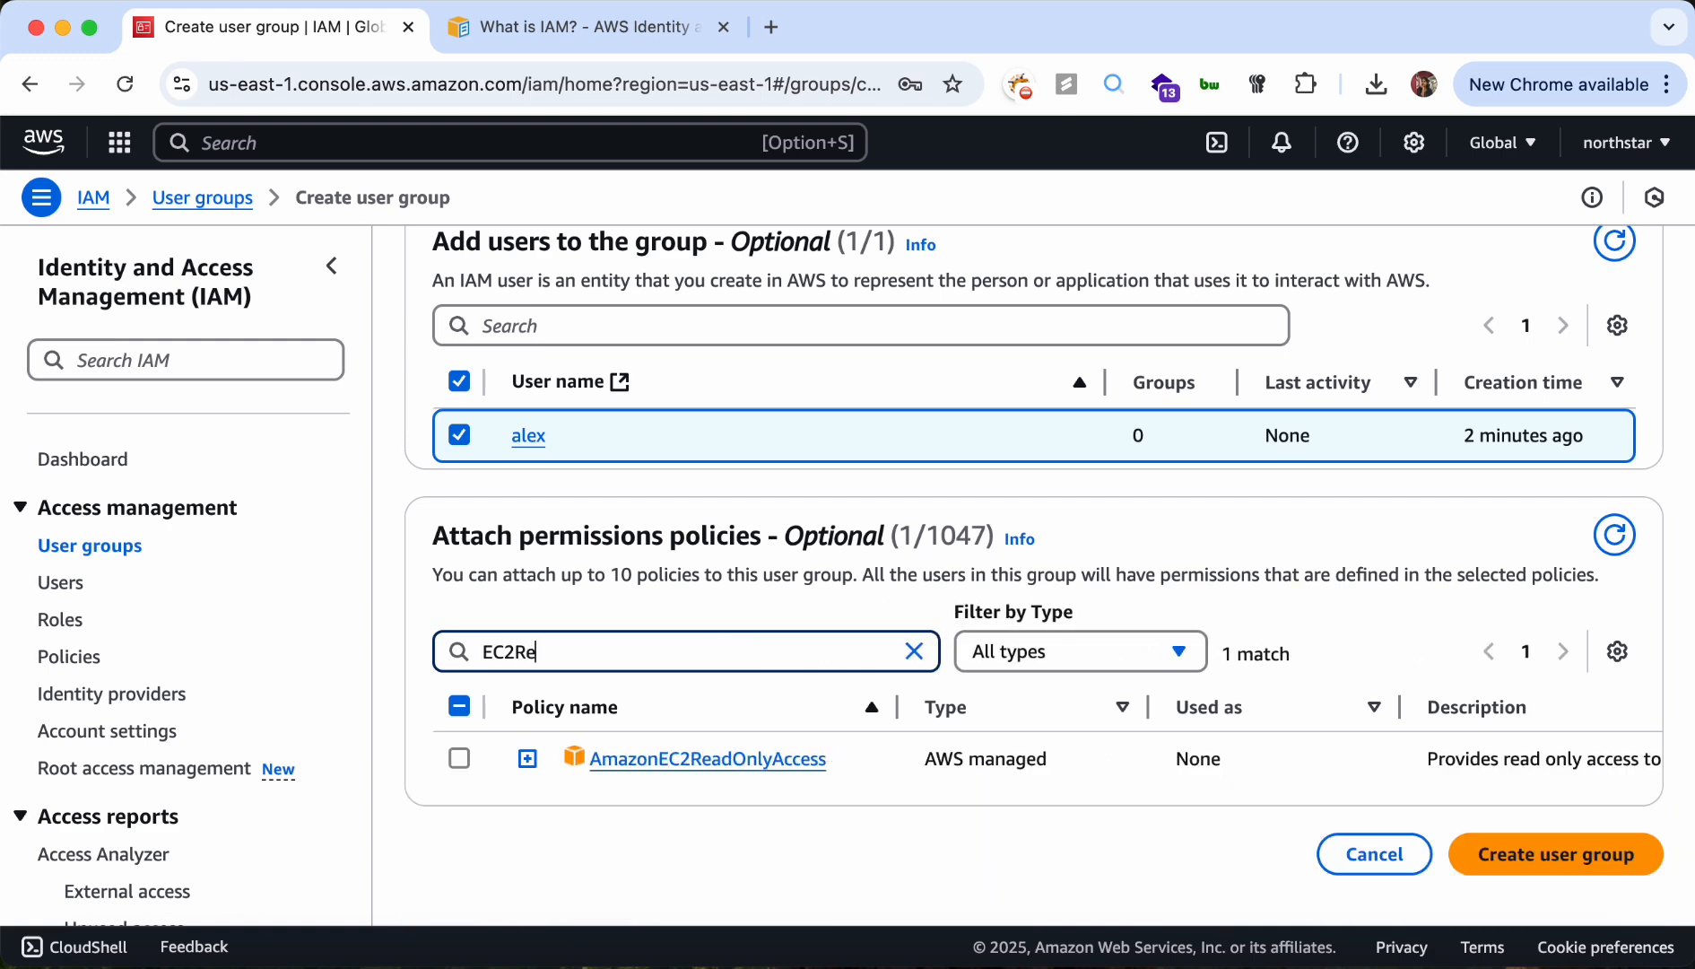
{"action": "left_click", "coordinate": [458, 758]}
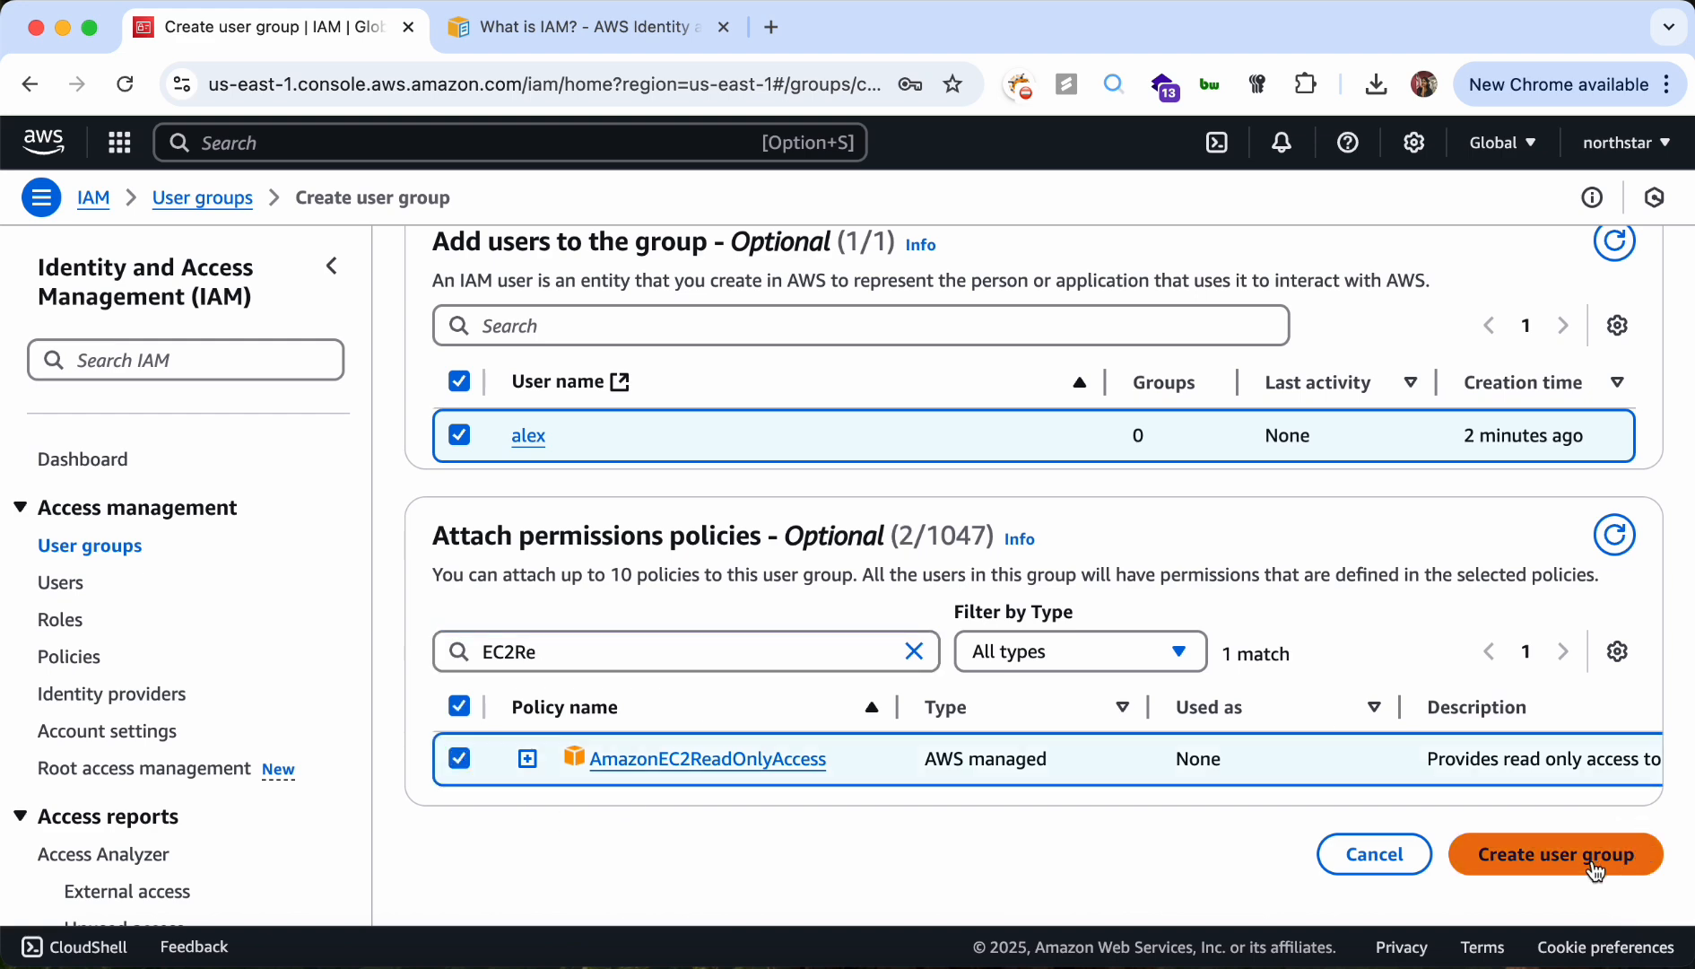
Clear the policy filter and create the CloudDeveloper user group
{"action": "left_click", "coordinate": [914, 651]}
{"action": "scroll", "coordinate": [1286, 677], "scroll_direction": "down", "scroll_amount": 10}
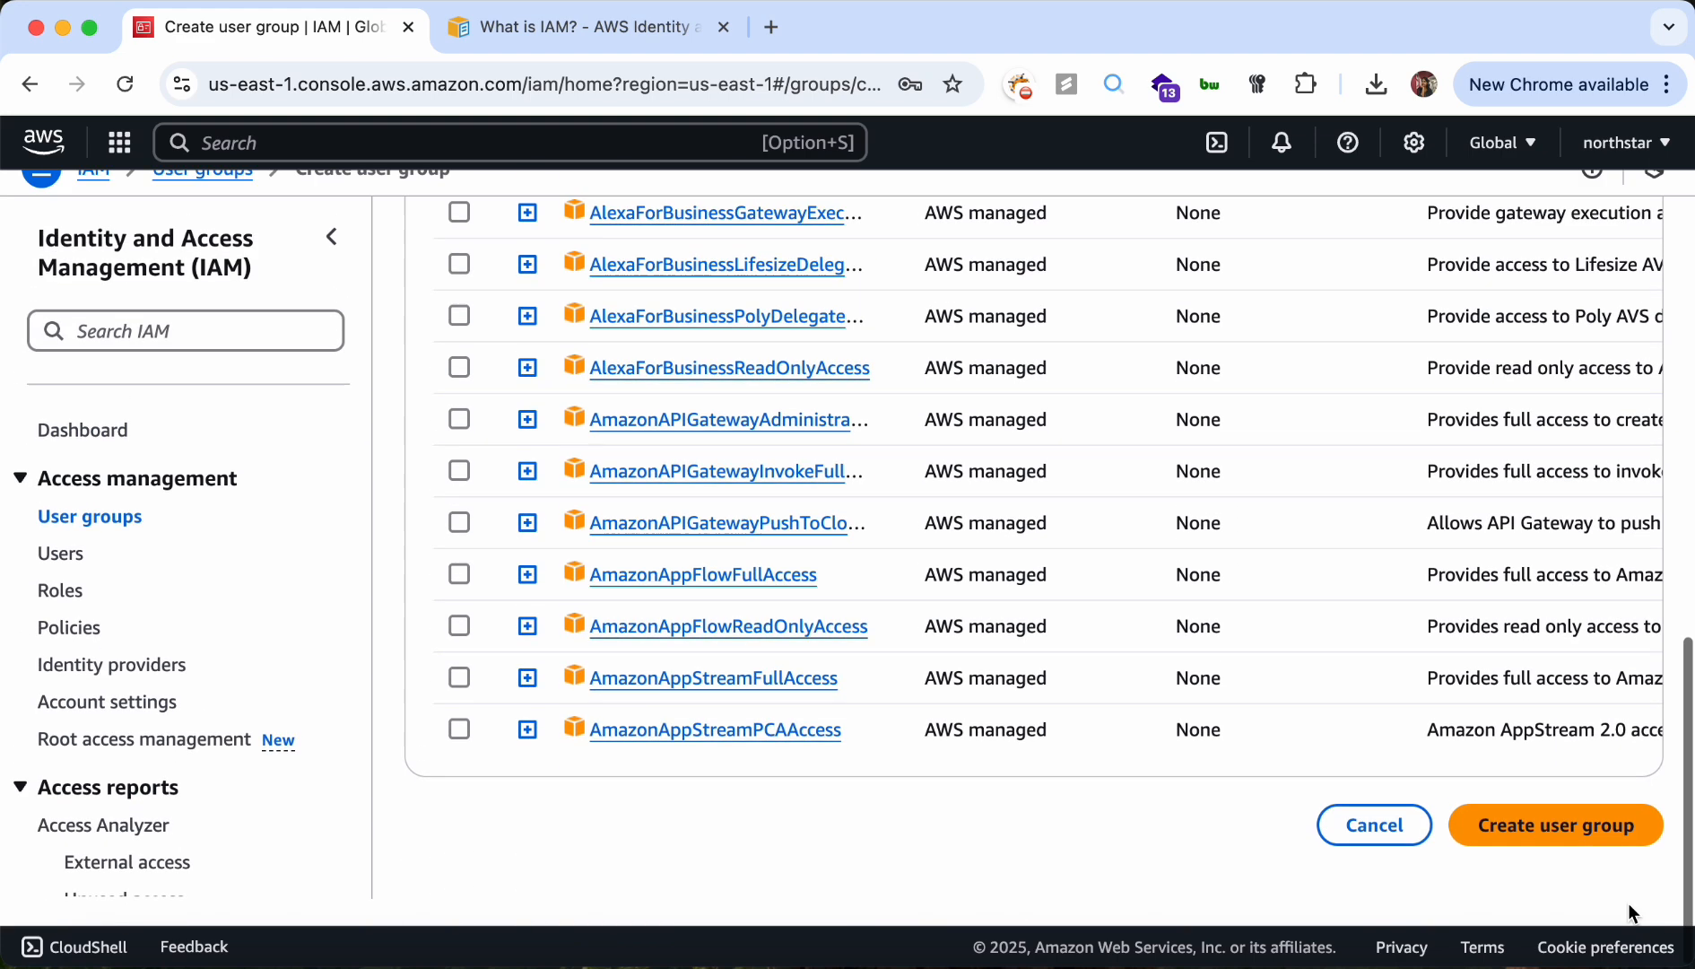
{"action": "left_click", "coordinate": [1597, 865]}
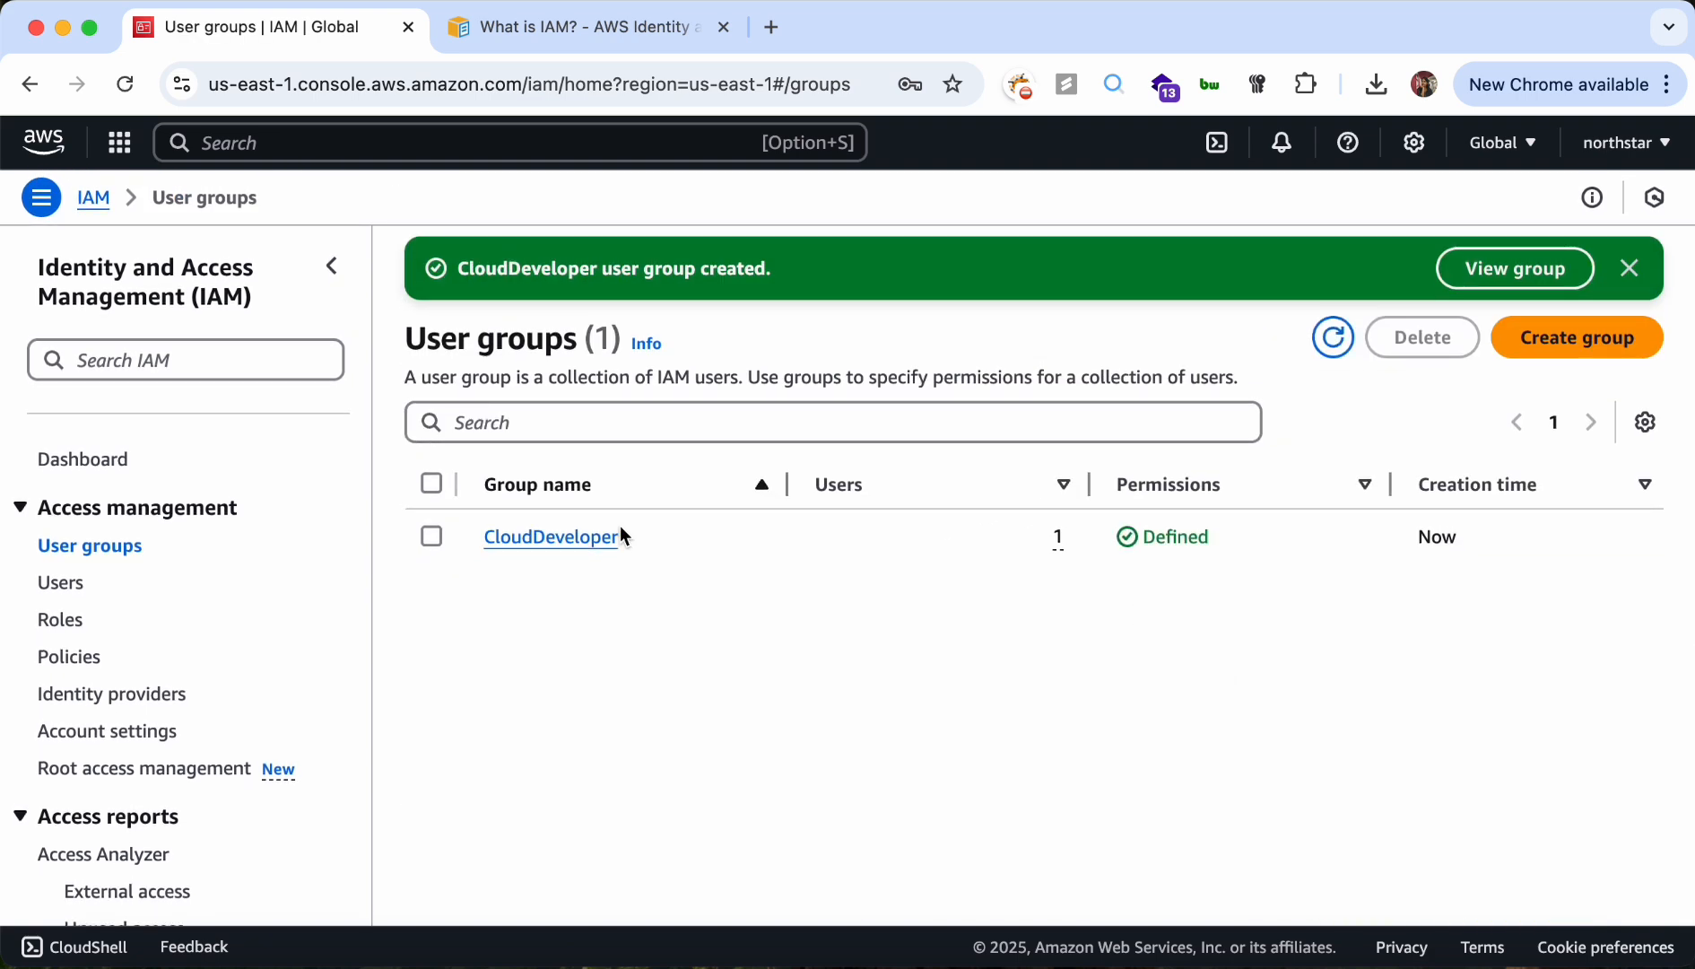
Open the CloudDeveloper group's details and review its member users and attached permissions policies
{"action": "left_click", "coordinate": [575, 557]}
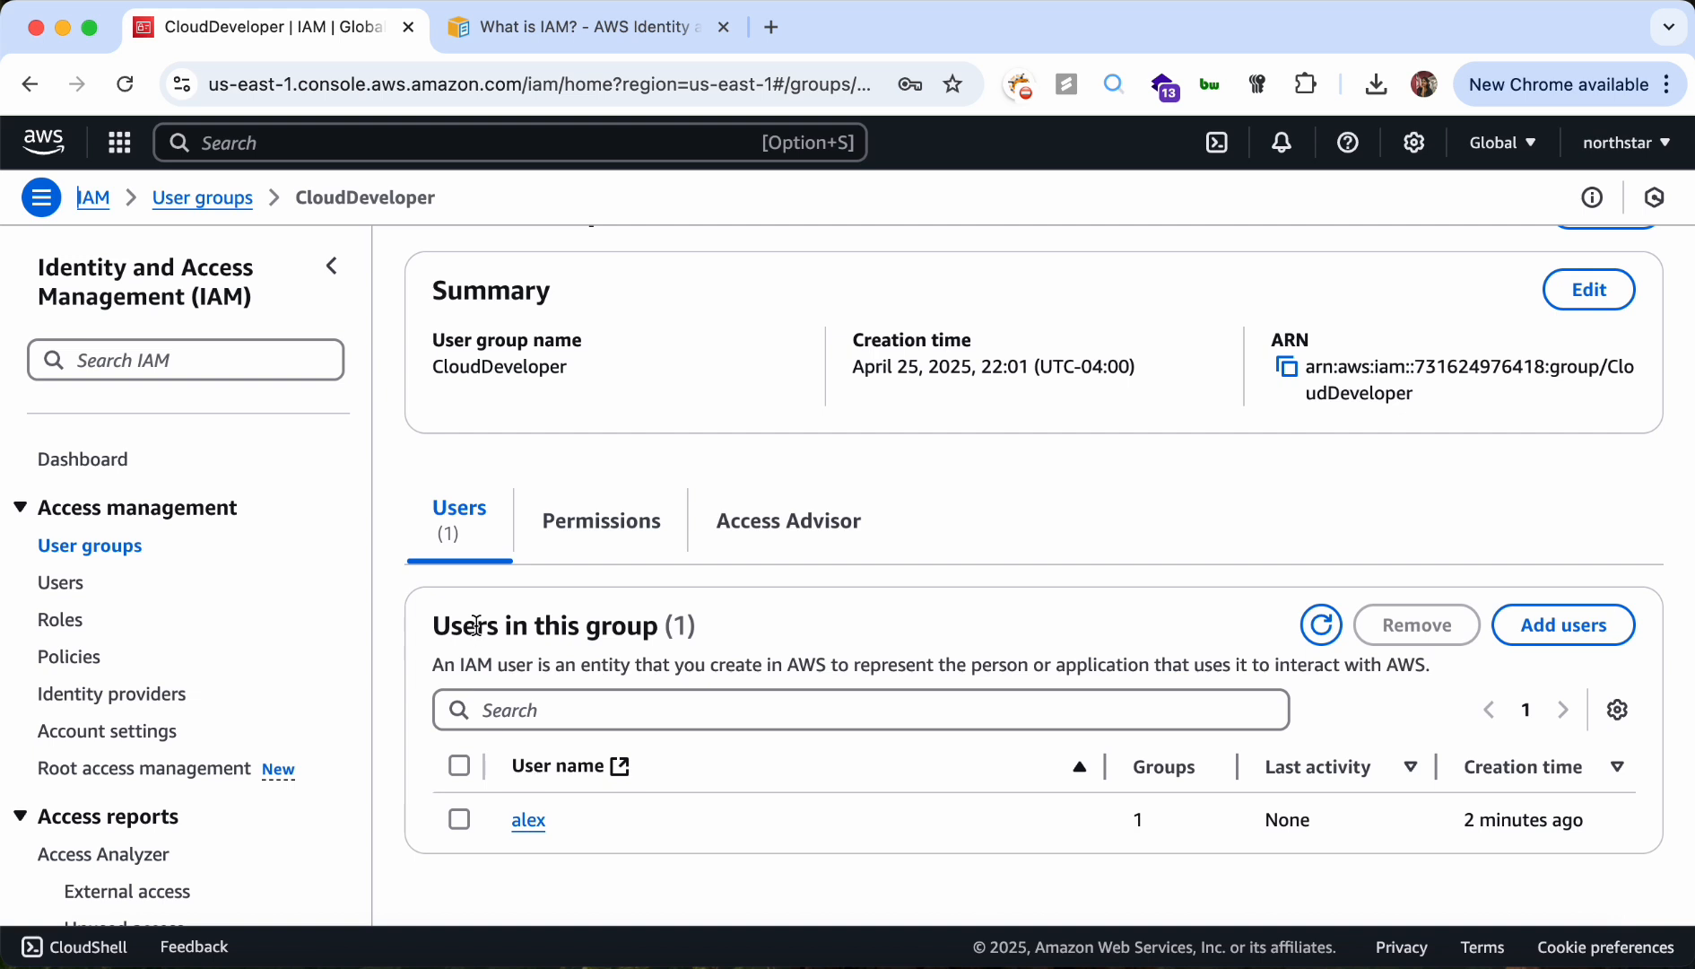
{"action": "scroll", "coordinate": [476, 627], "scroll_direction": "up", "scroll_amount": 1}
{"action": "scroll", "coordinate": [477, 632], "scroll_direction": "down", "scroll_amount": 1}
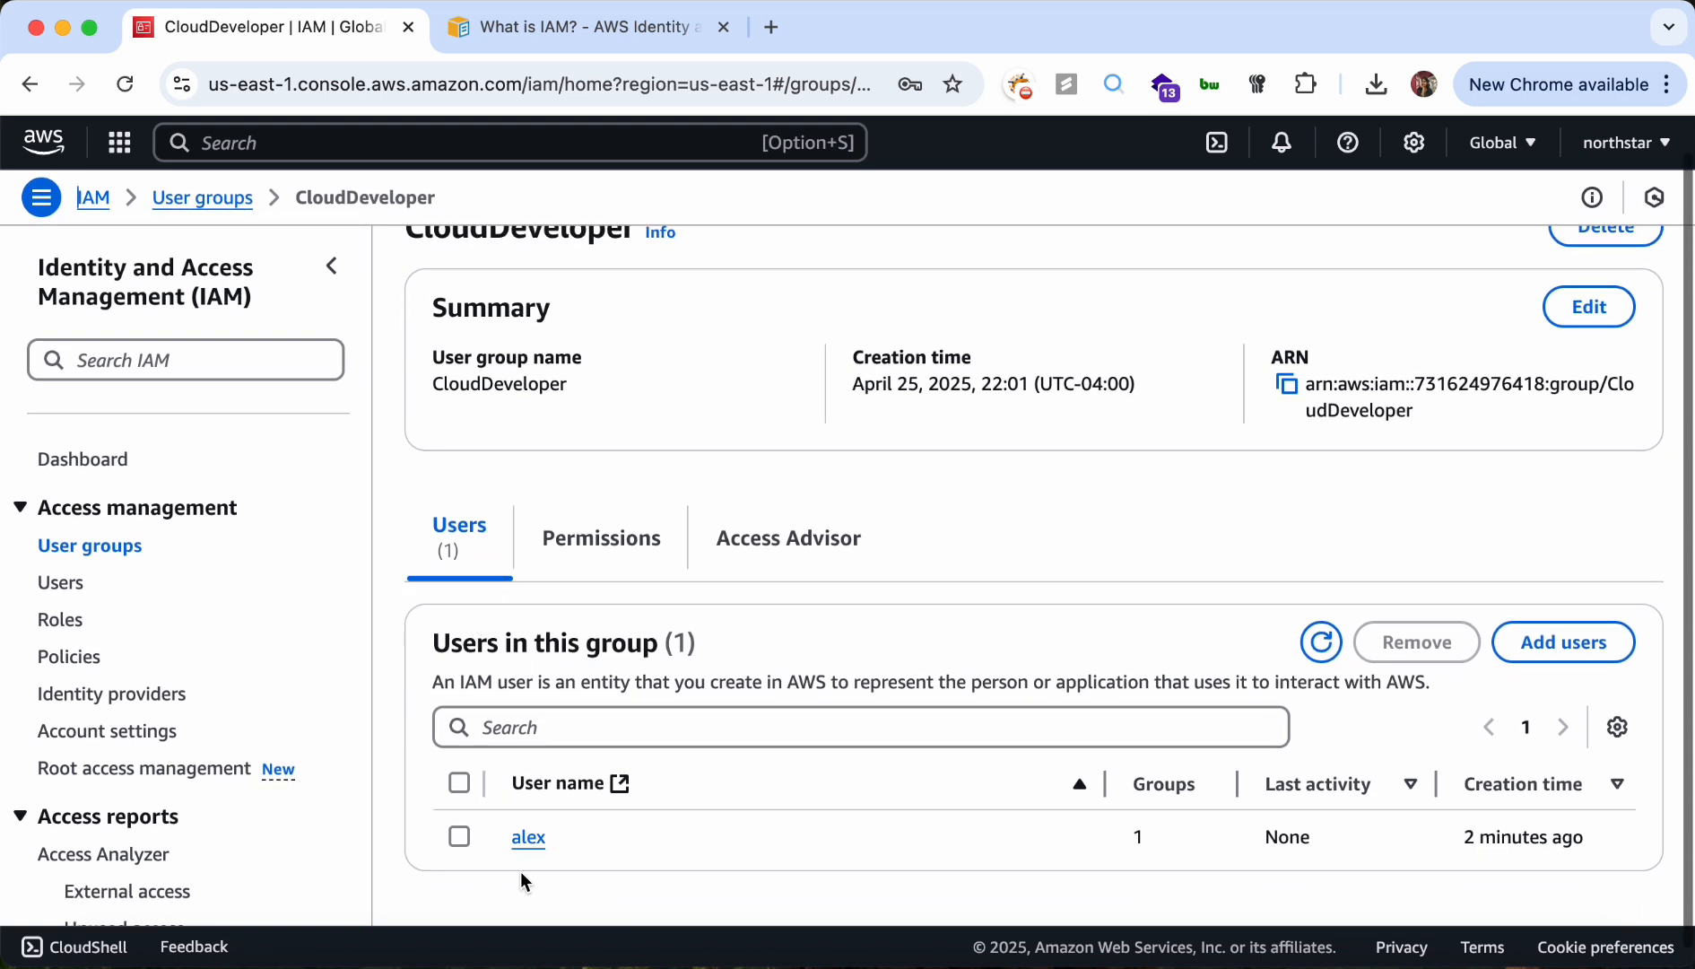
{"action": "left_click", "coordinate": [595, 536]}
{"action": "scroll", "coordinate": [662, 749], "scroll_direction": "down", "scroll_amount": 1}
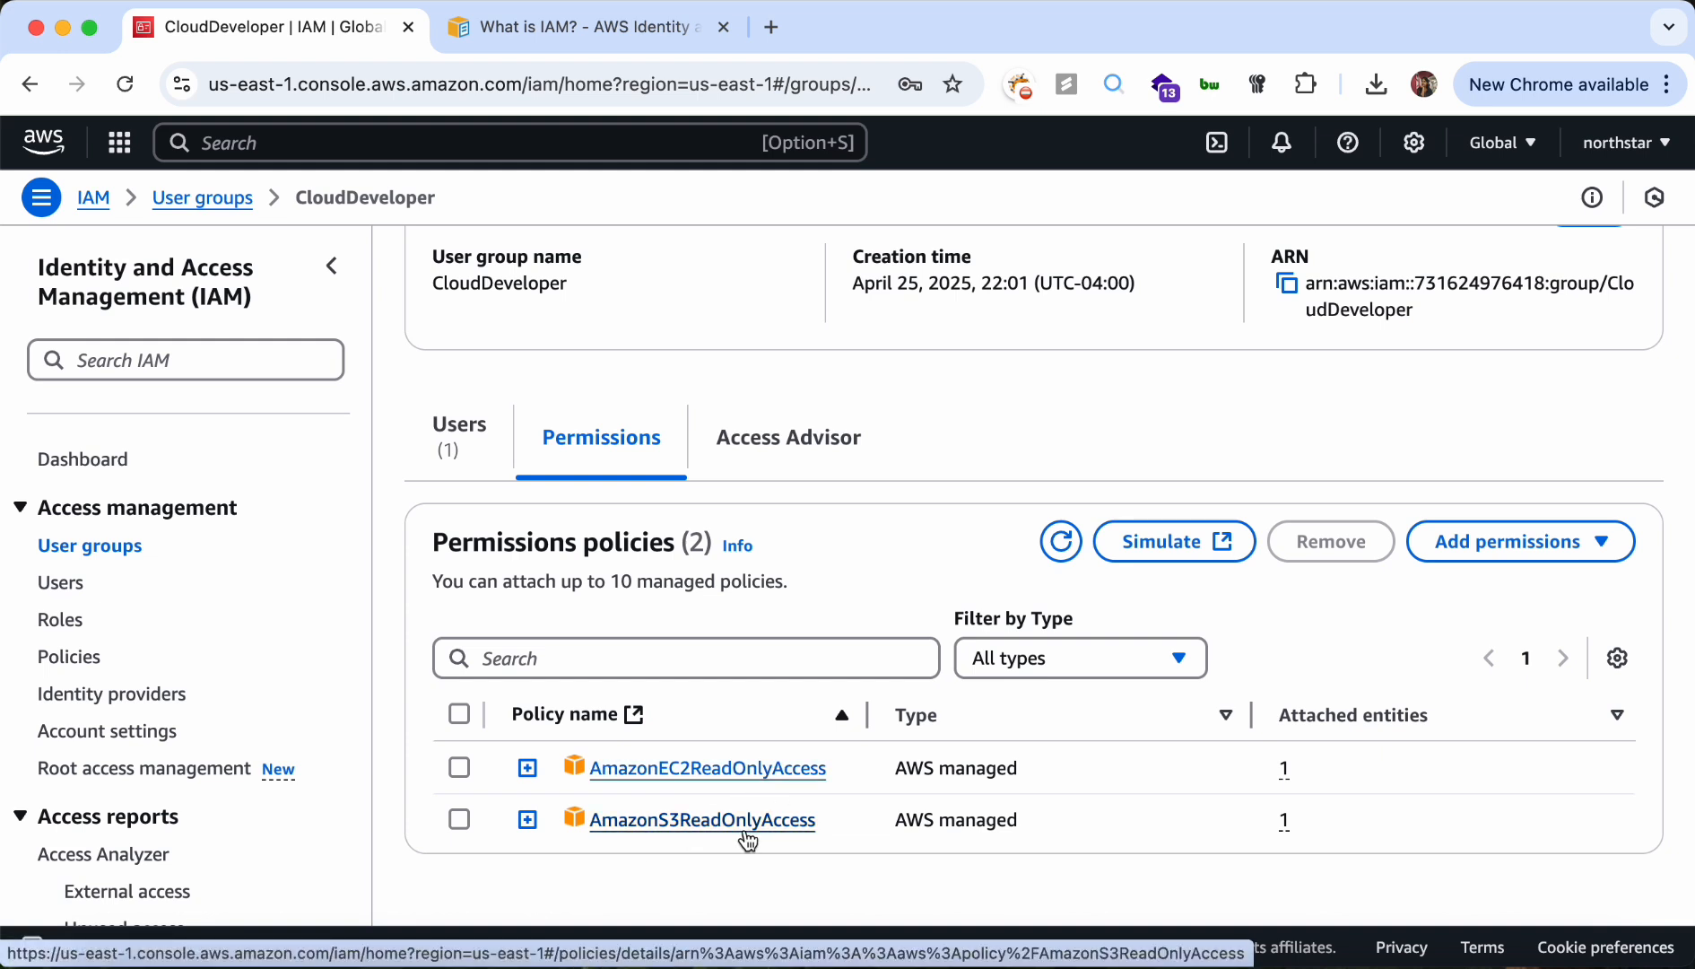
Open the IAM user's details from the users list and examine which permissions policies are attached directly or through the group
{"action": "left_click", "coordinate": [63, 587]}
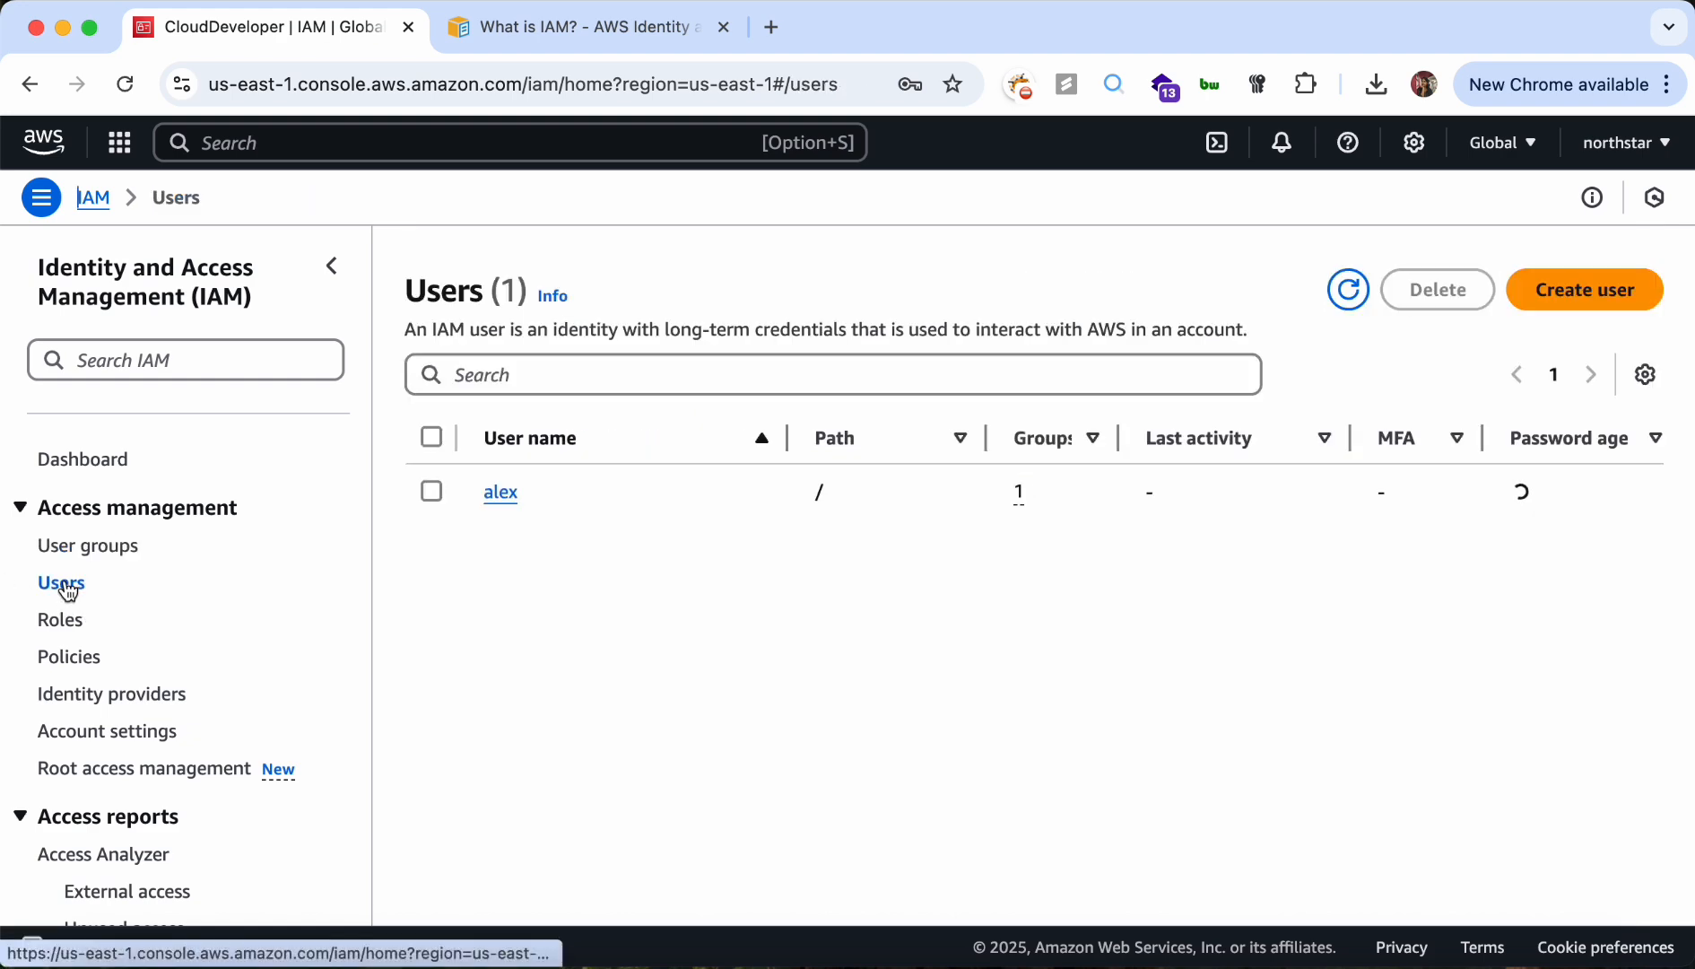
{"action": "left_click", "coordinate": [502, 492]}
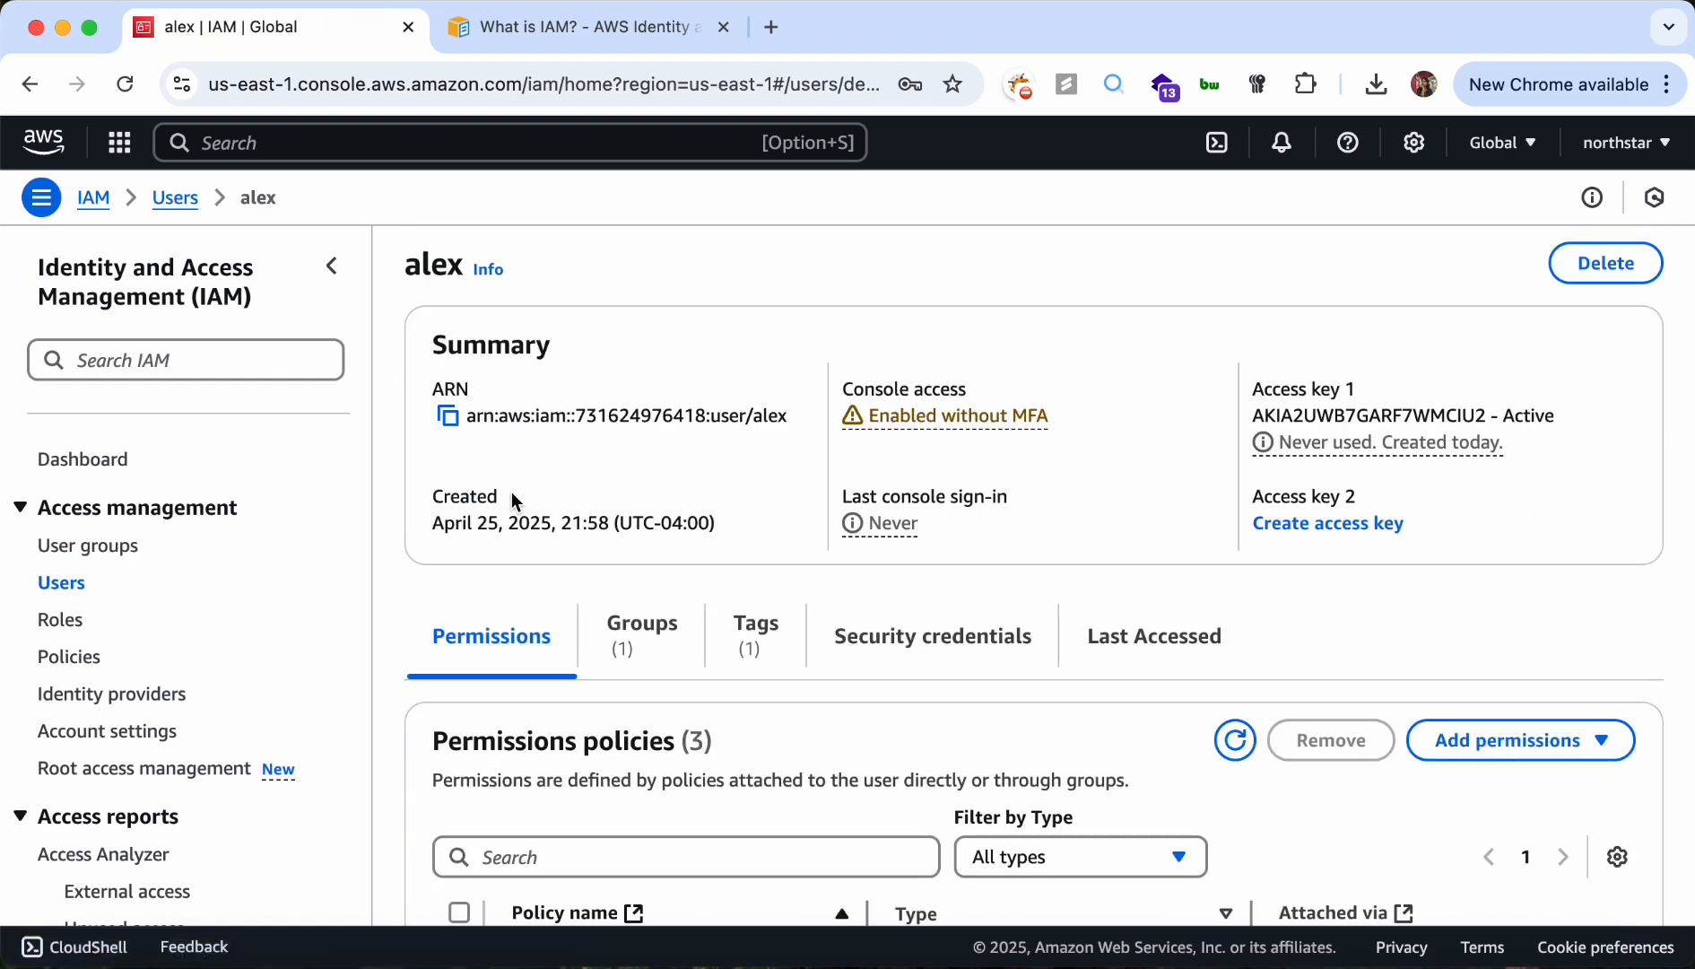
{"action": "scroll", "coordinate": [511, 491], "scroll_direction": "down", "scroll_amount": 3}
{"action": "scroll", "coordinate": [511, 491], "scroll_direction": "down", "scroll_amount": 3}
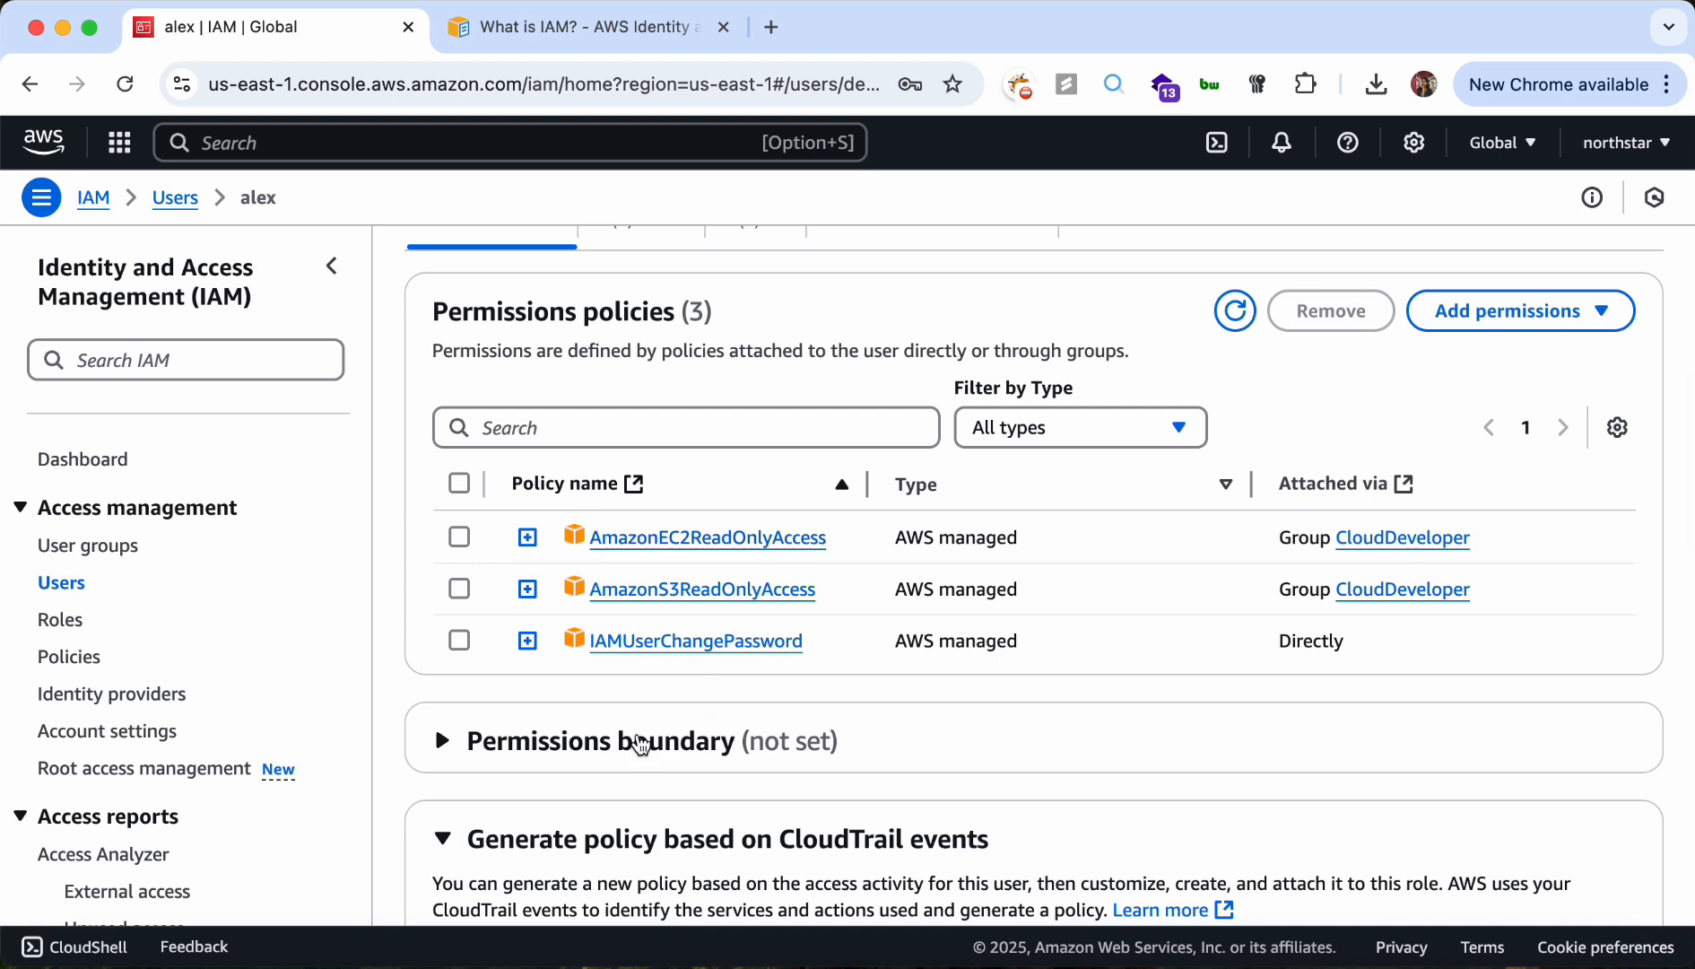
{"action": "scroll", "coordinate": [639, 741], "scroll_direction": "up", "scroll_amount": 1}
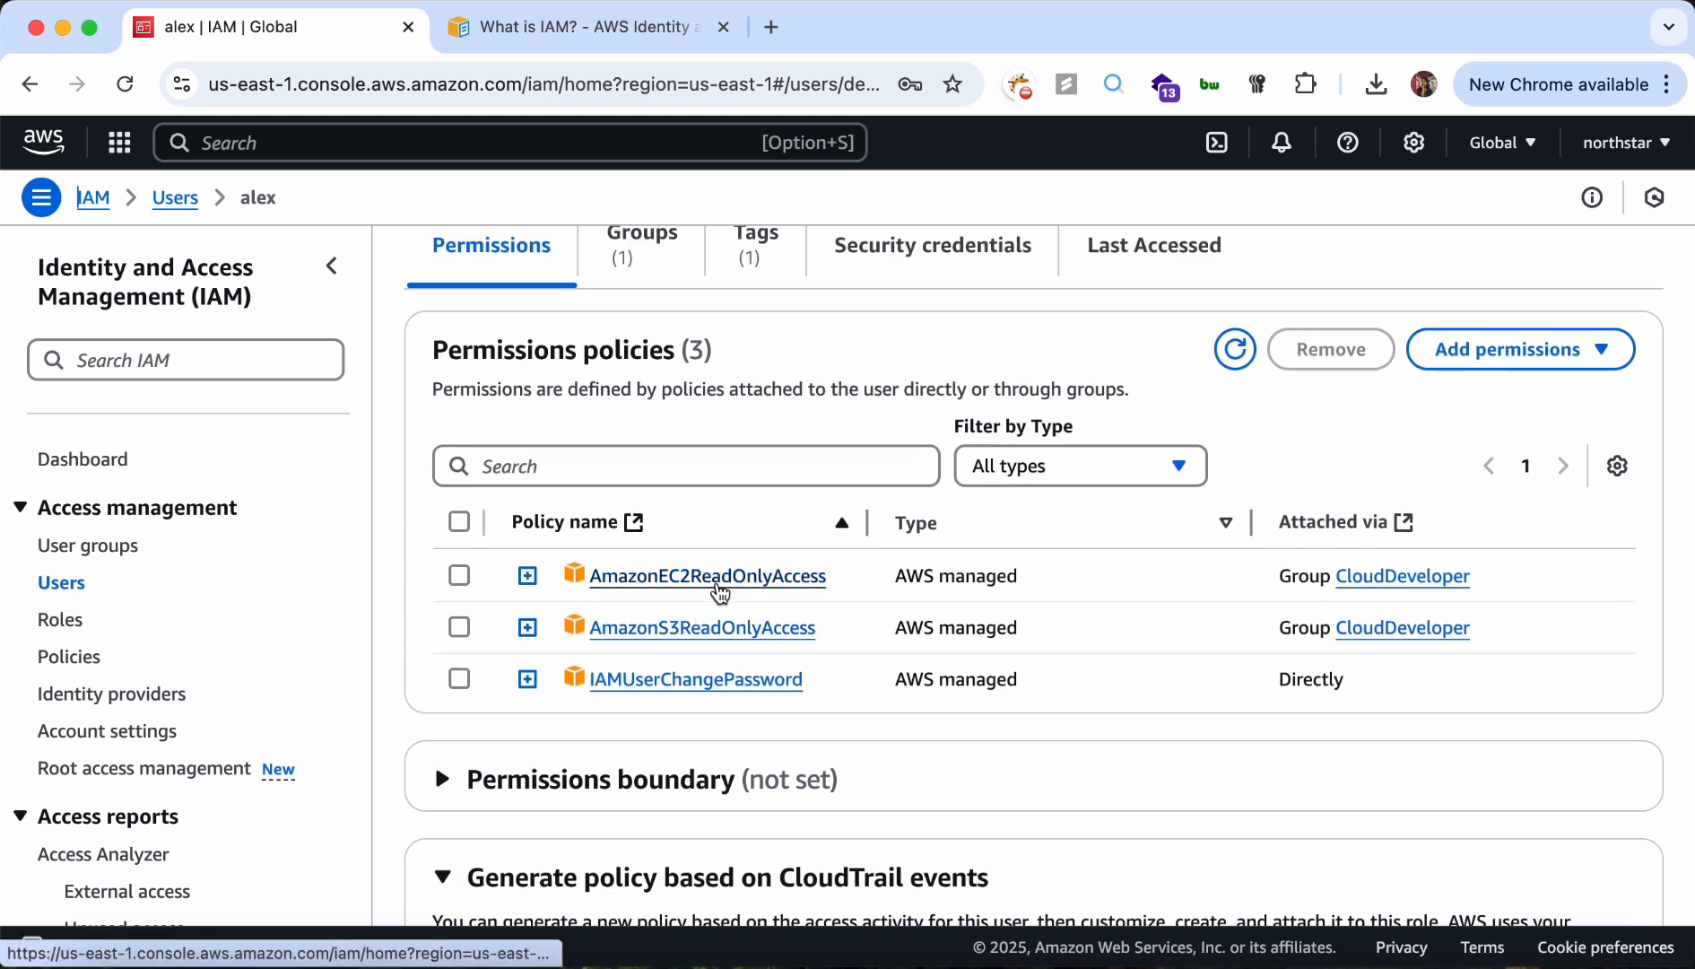